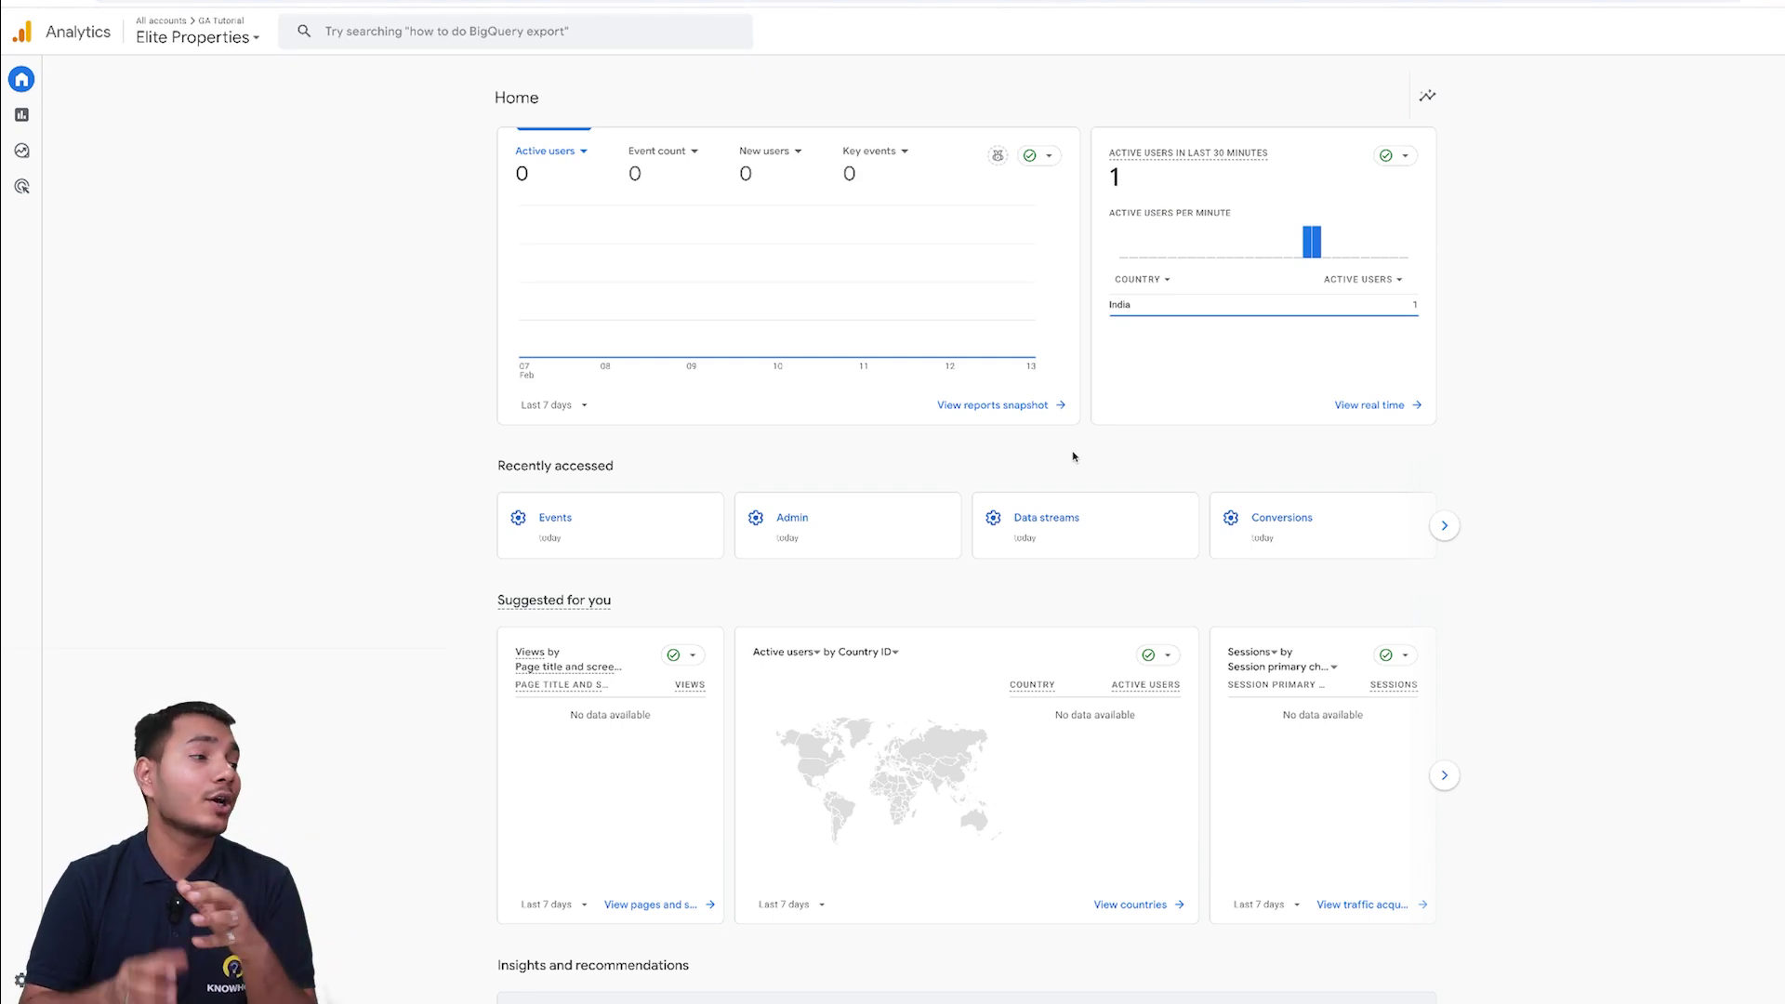
- Check the Last 7 days date range list, then scroll the Home page down to Insights and recommendations
left_click(546, 406)
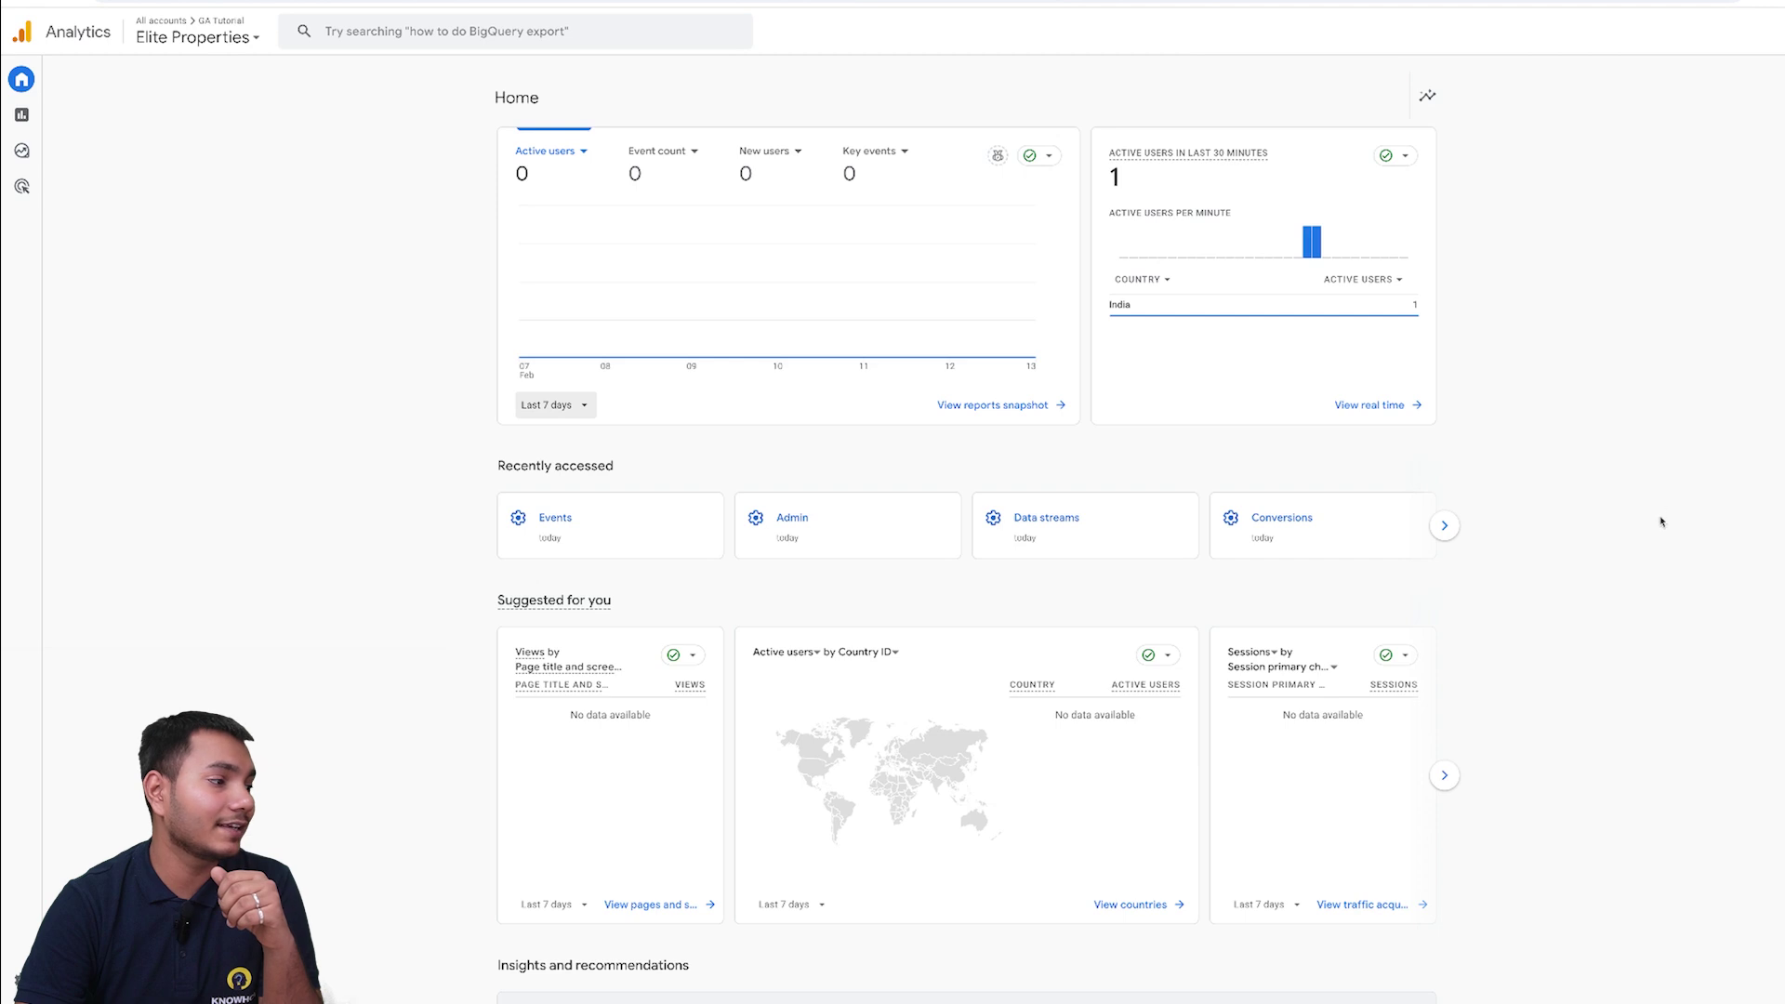
scroll(1661, 528, "down", 1)
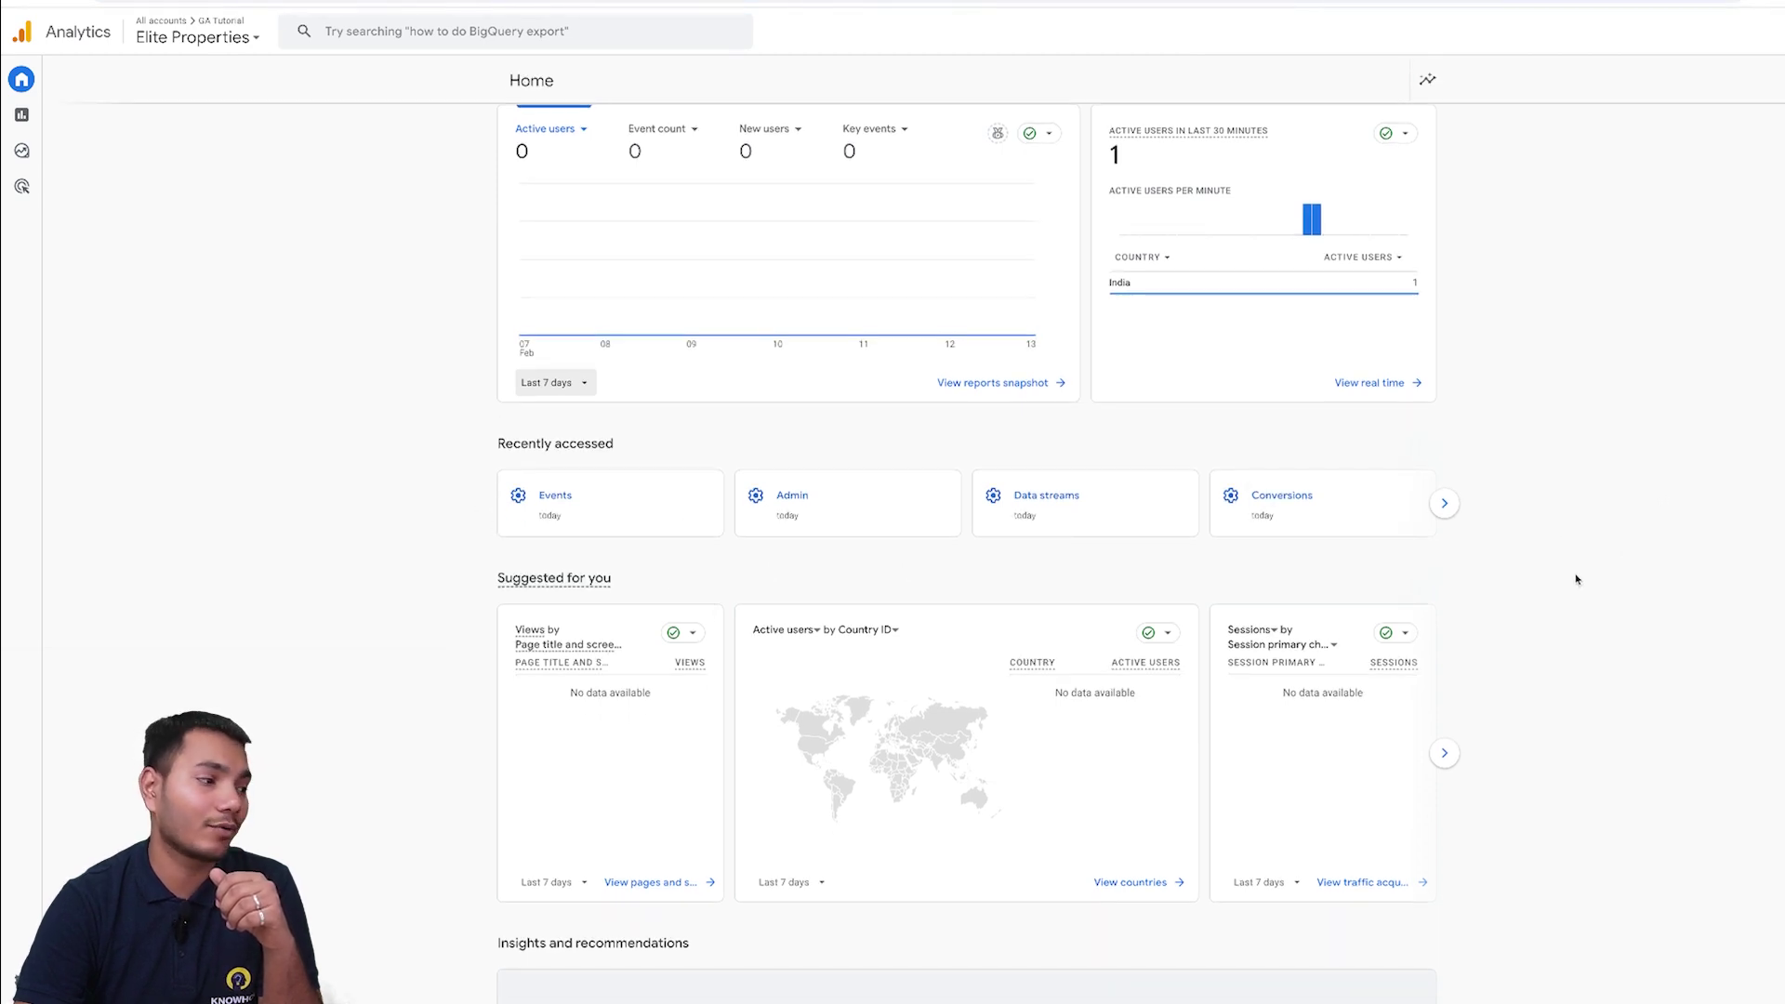
scroll(1575, 577, "down", 3)
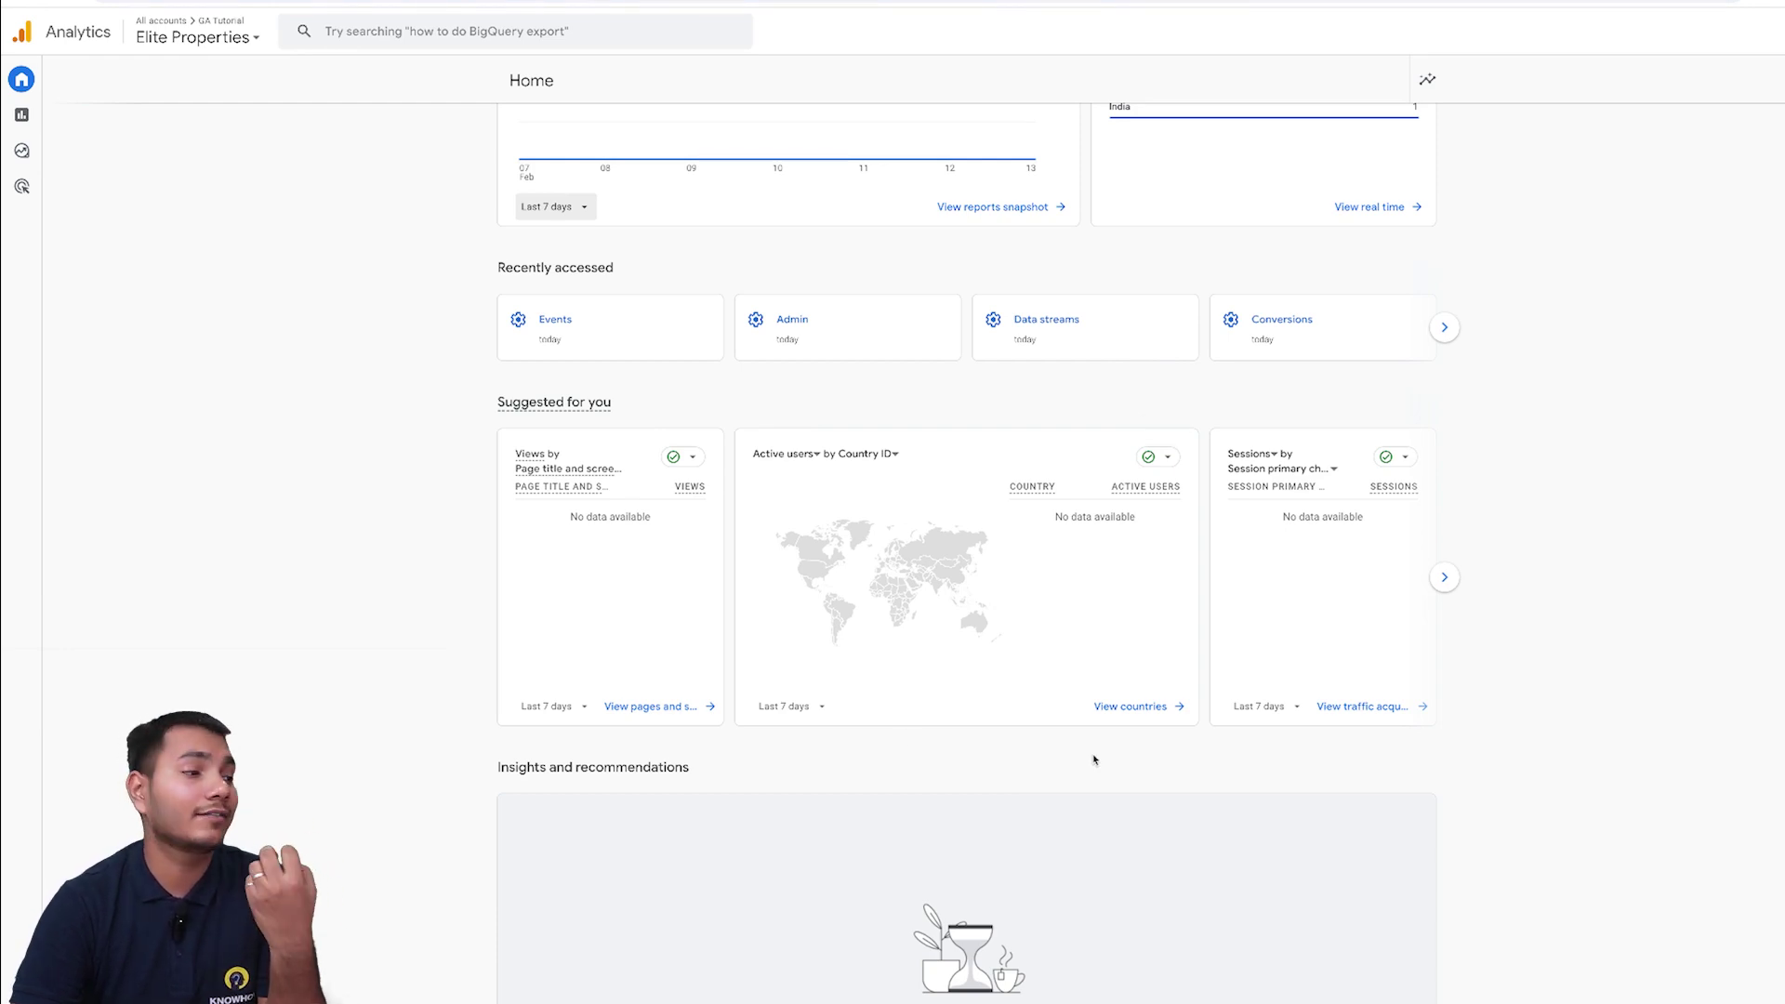
scroll(1091, 757, "down", 3)
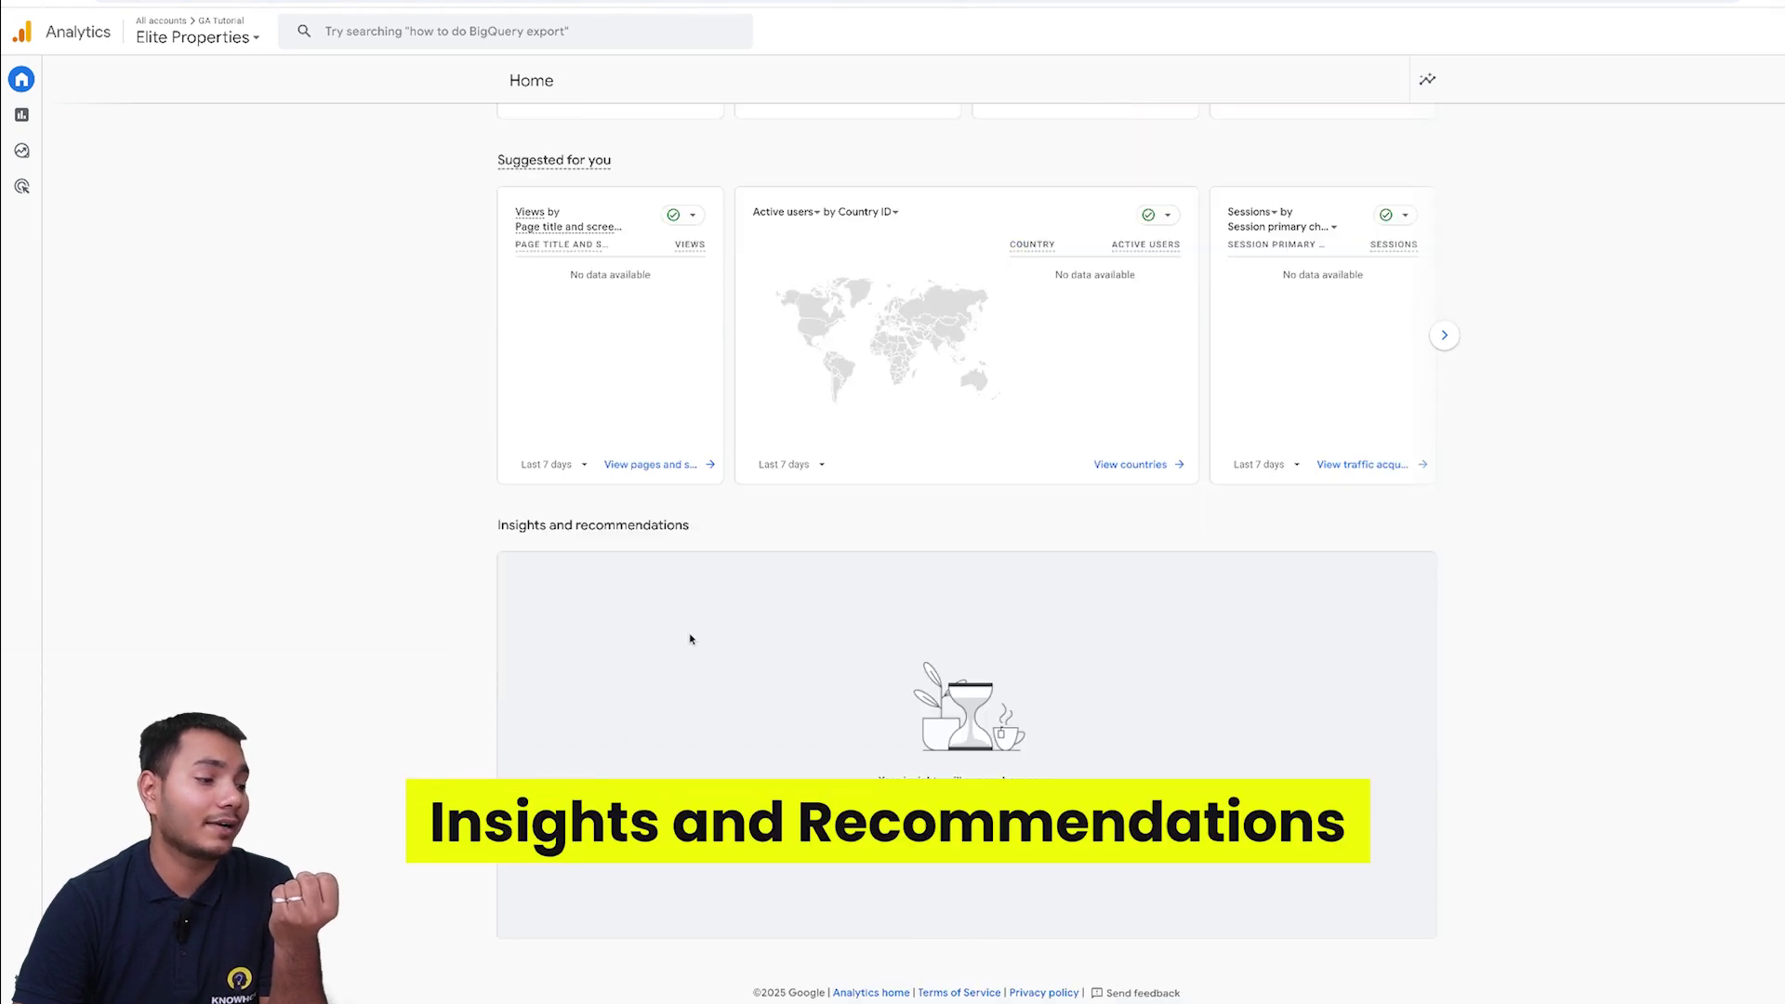
- Create all five suggested anomaly insights from the suggested custom insights list
left_click(1005, 846)
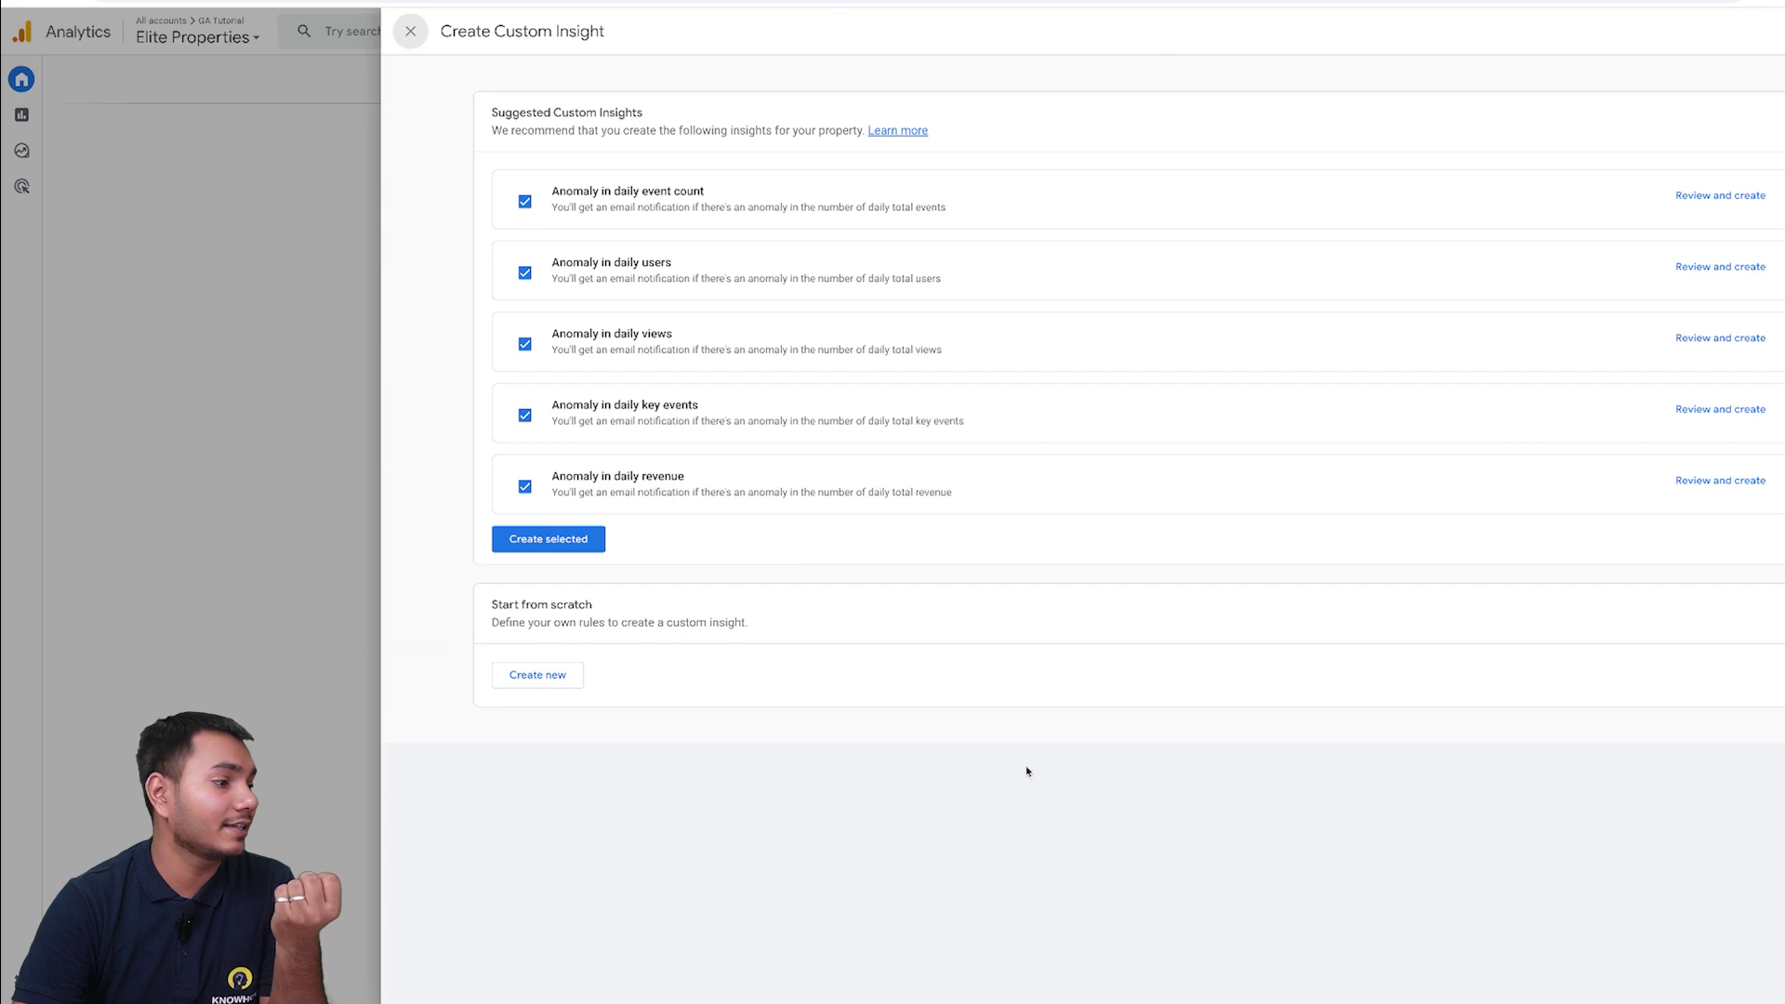
left_click(577, 543)
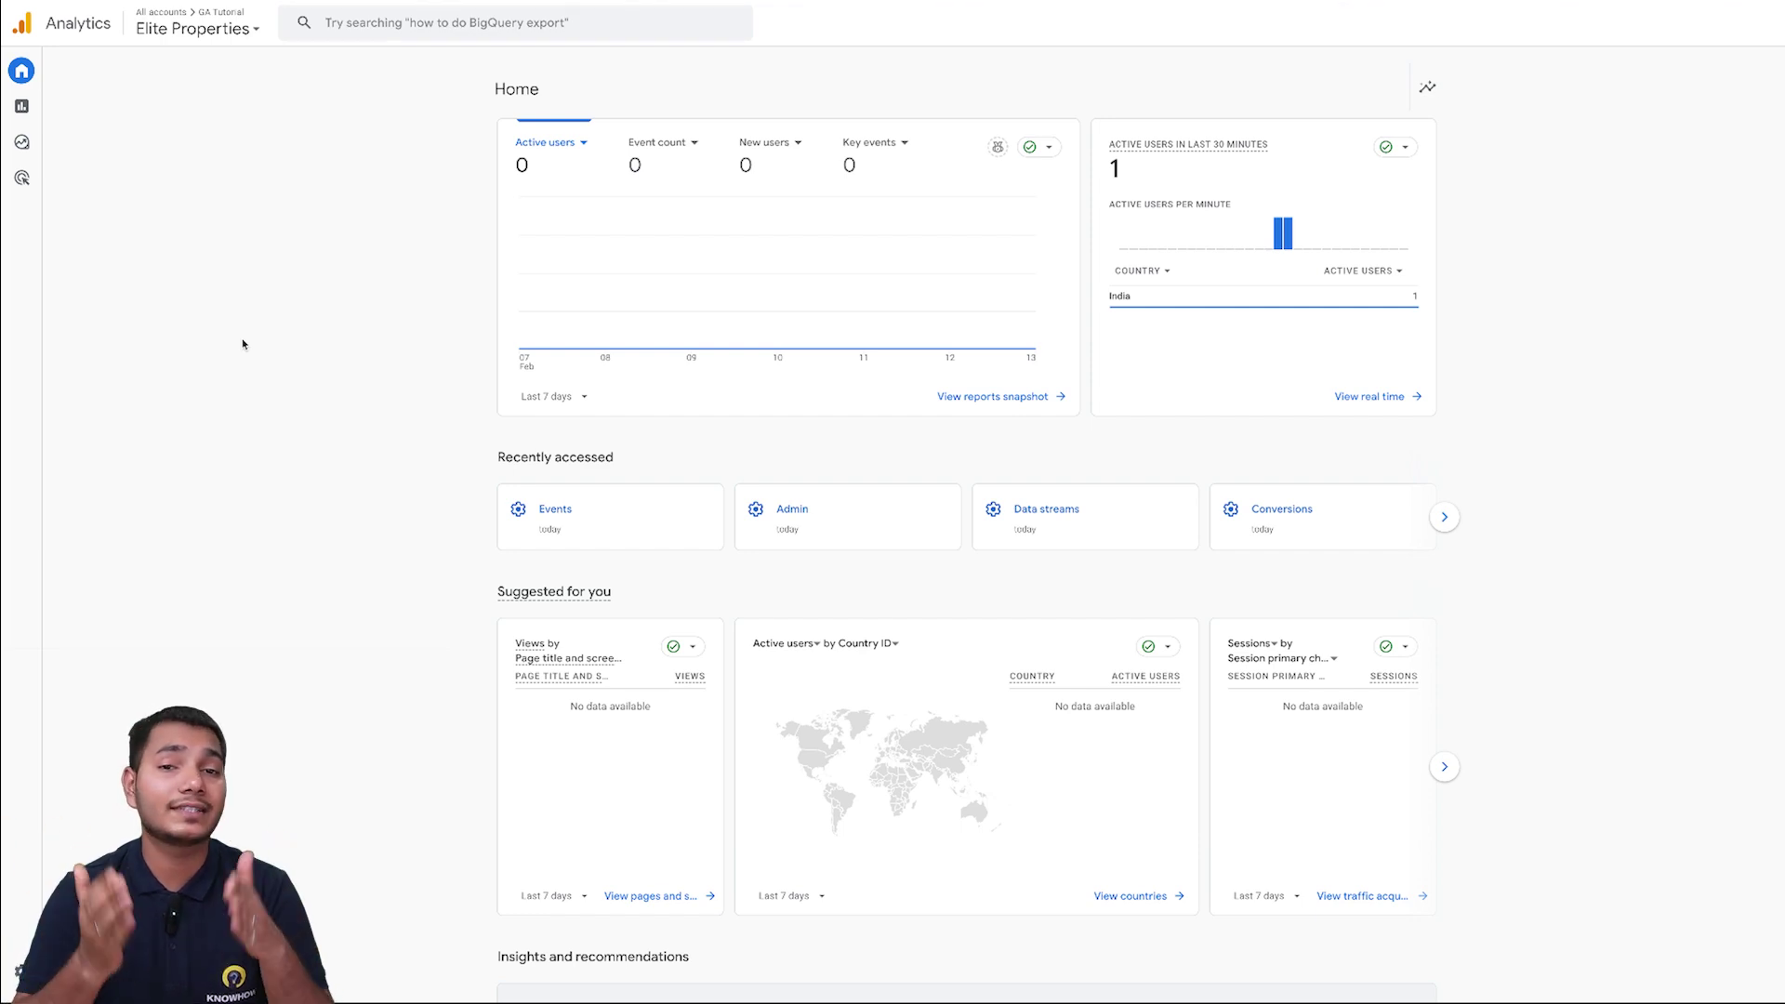
mouse_move(25, 334)
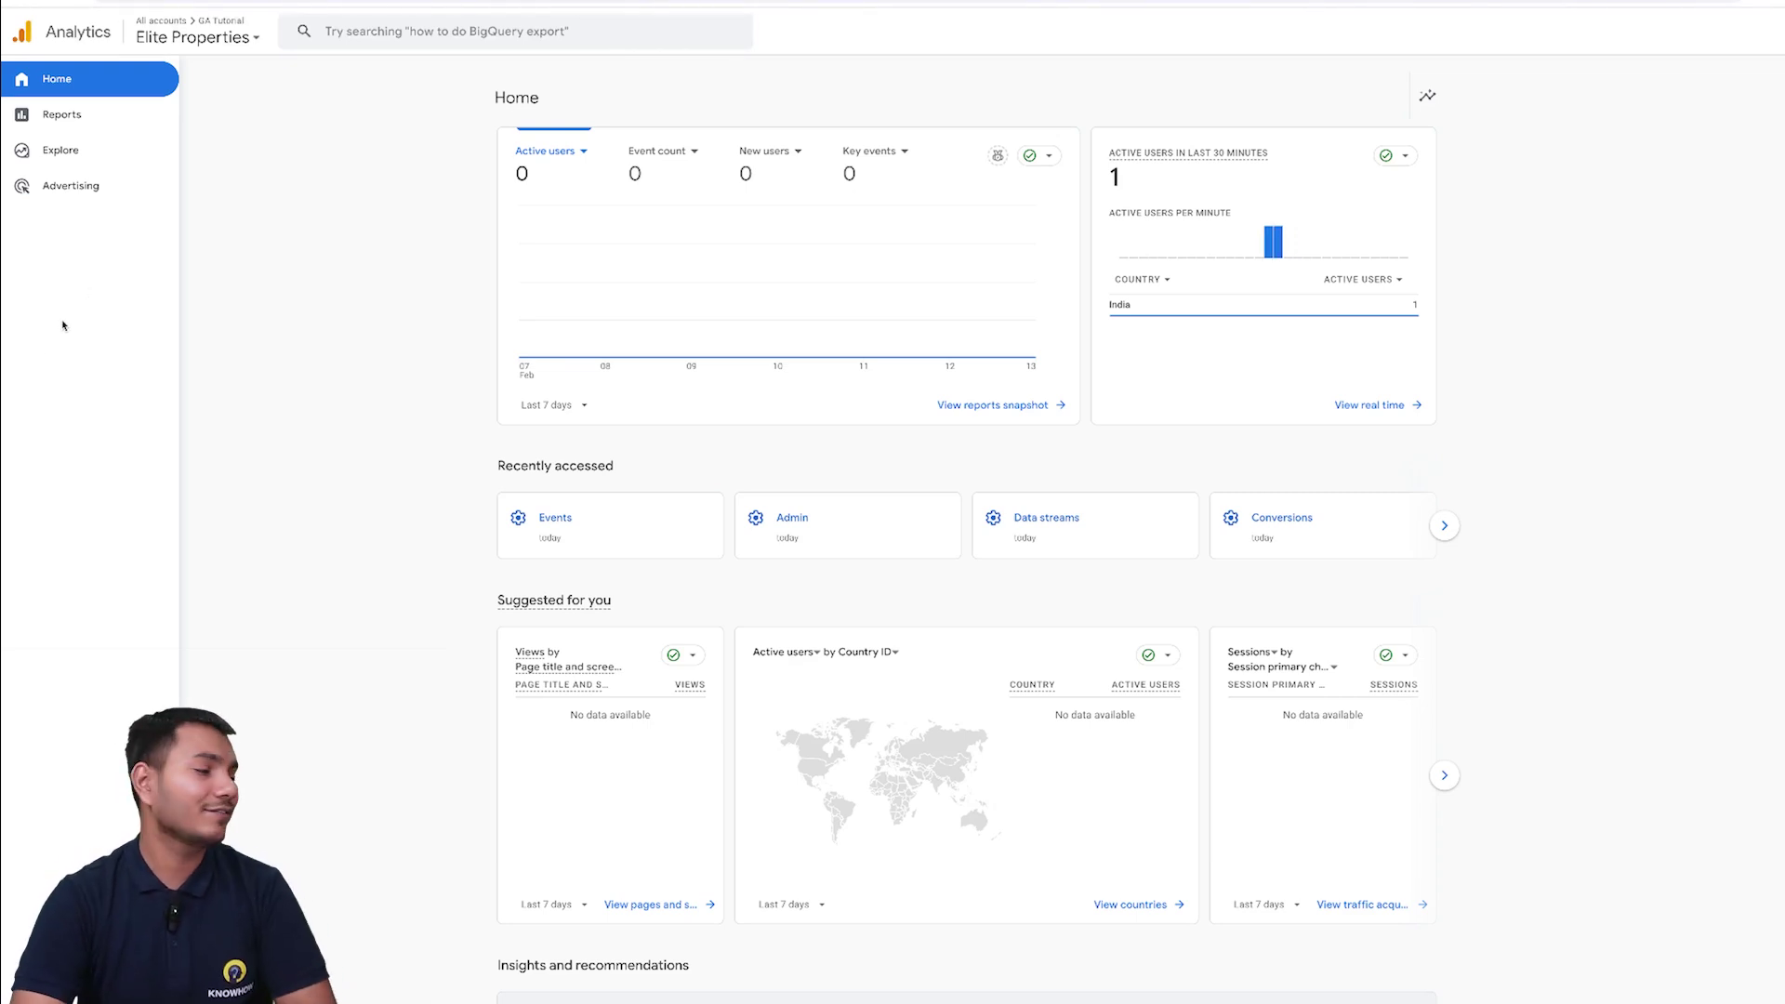
- Open the Admin settings via the gear icon at the bottom left
left_click(22, 980)
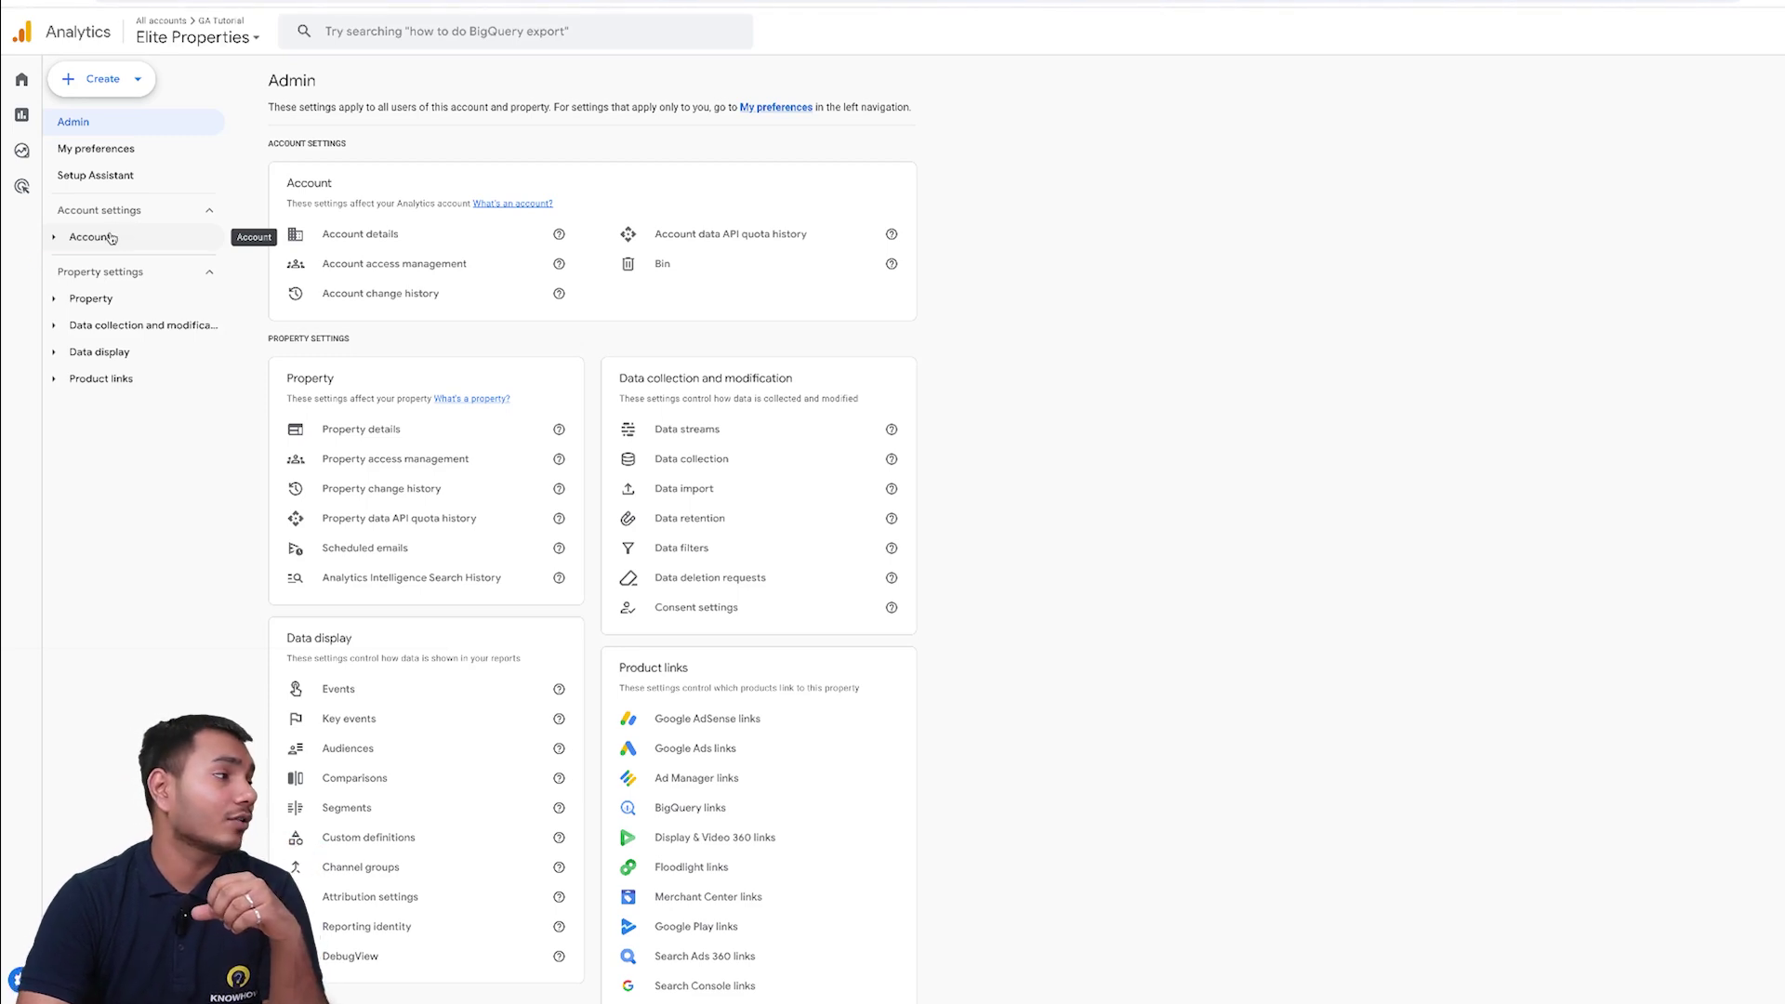
- Open Account access management under Account and start adding a new user
left_click(67, 240)
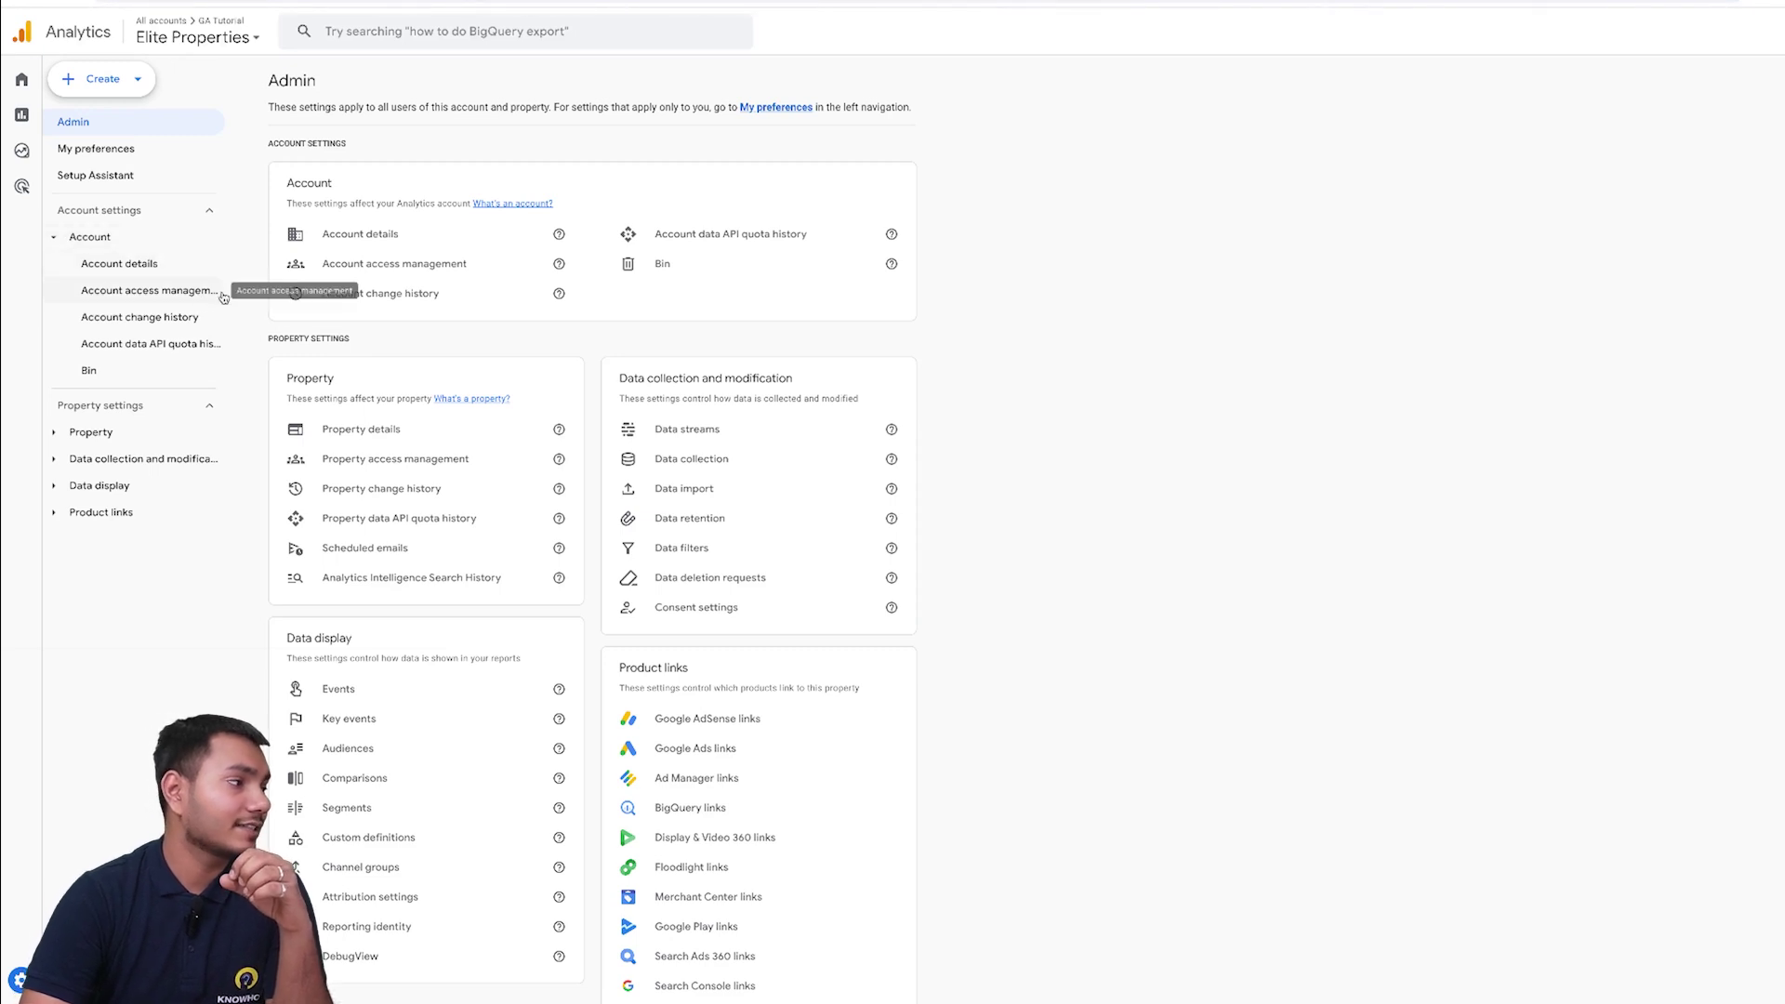
left_click(146, 297)
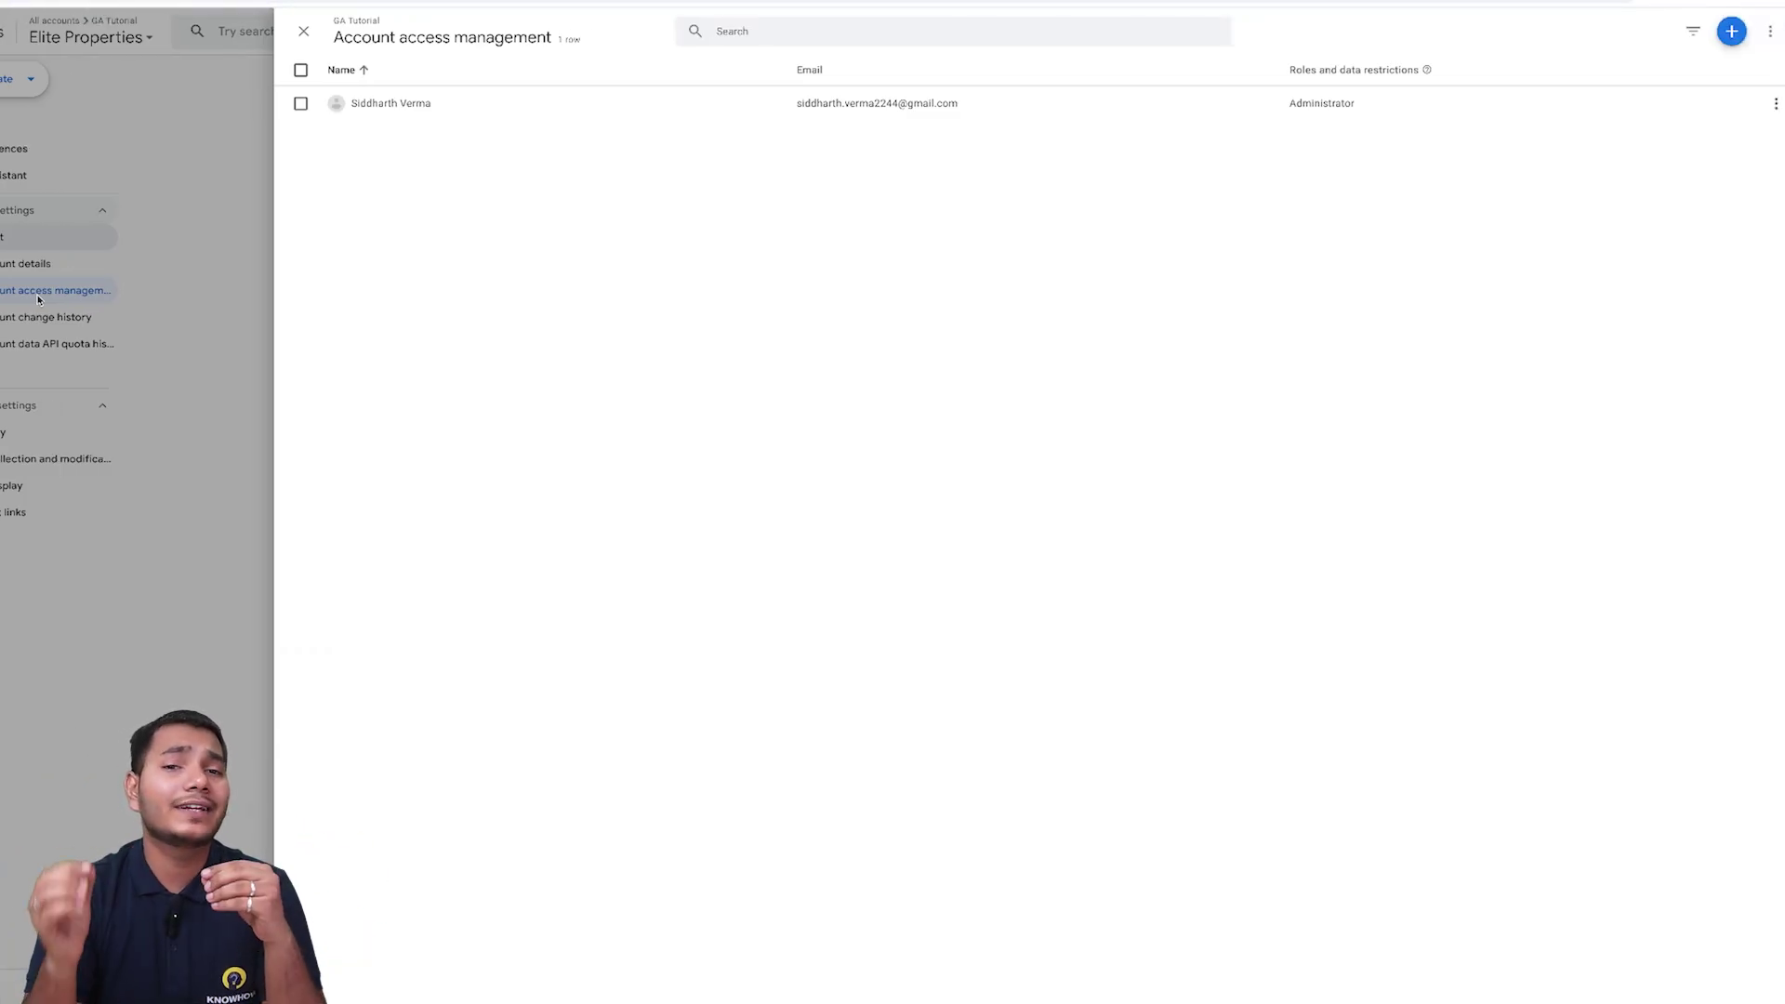
left_click(1728, 32)
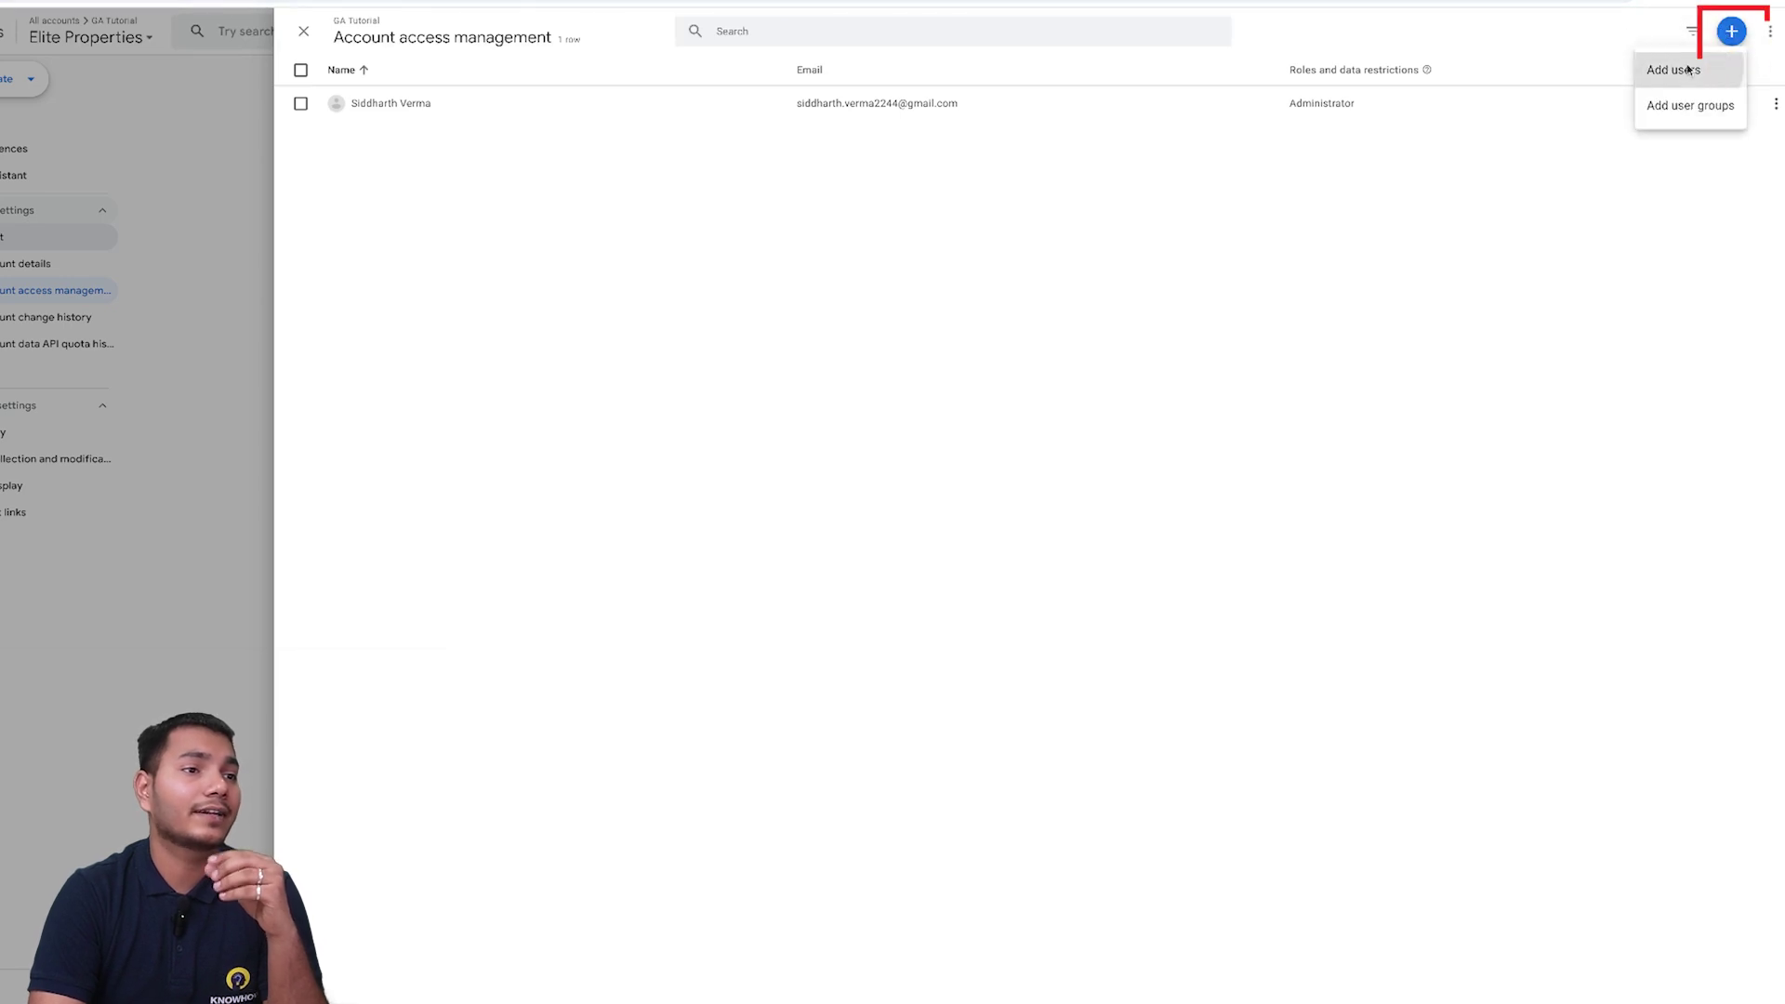
left_click(1684, 70)
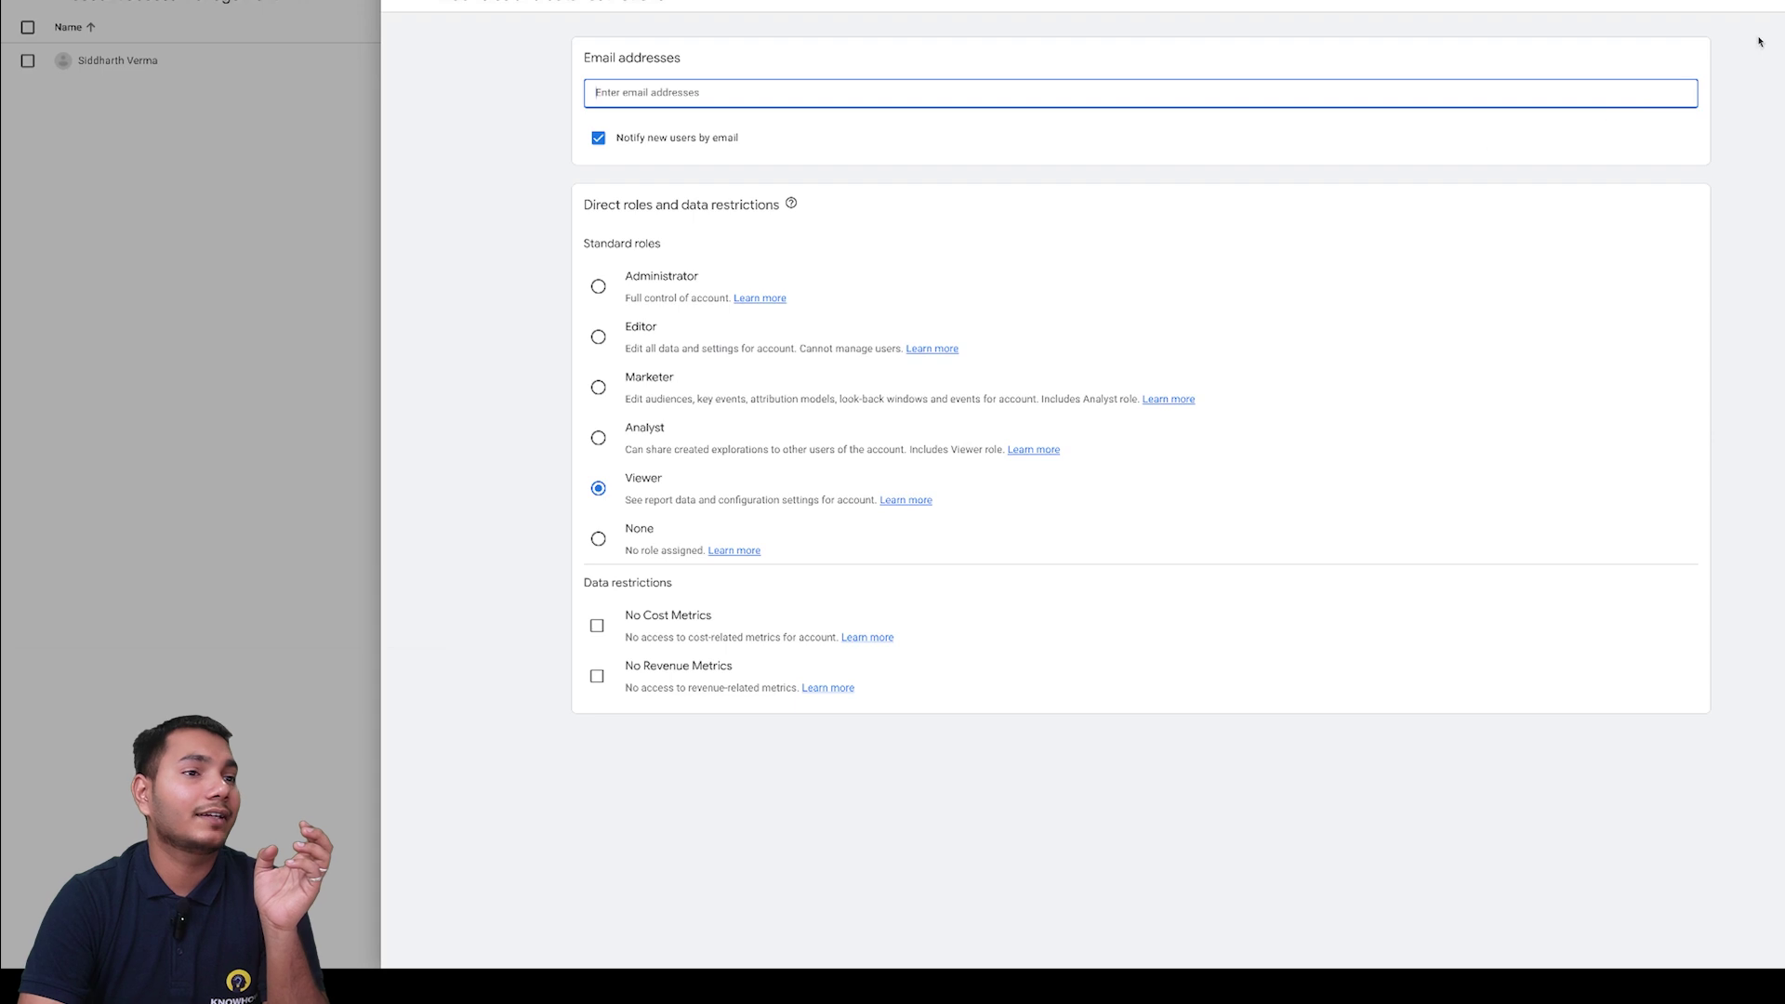
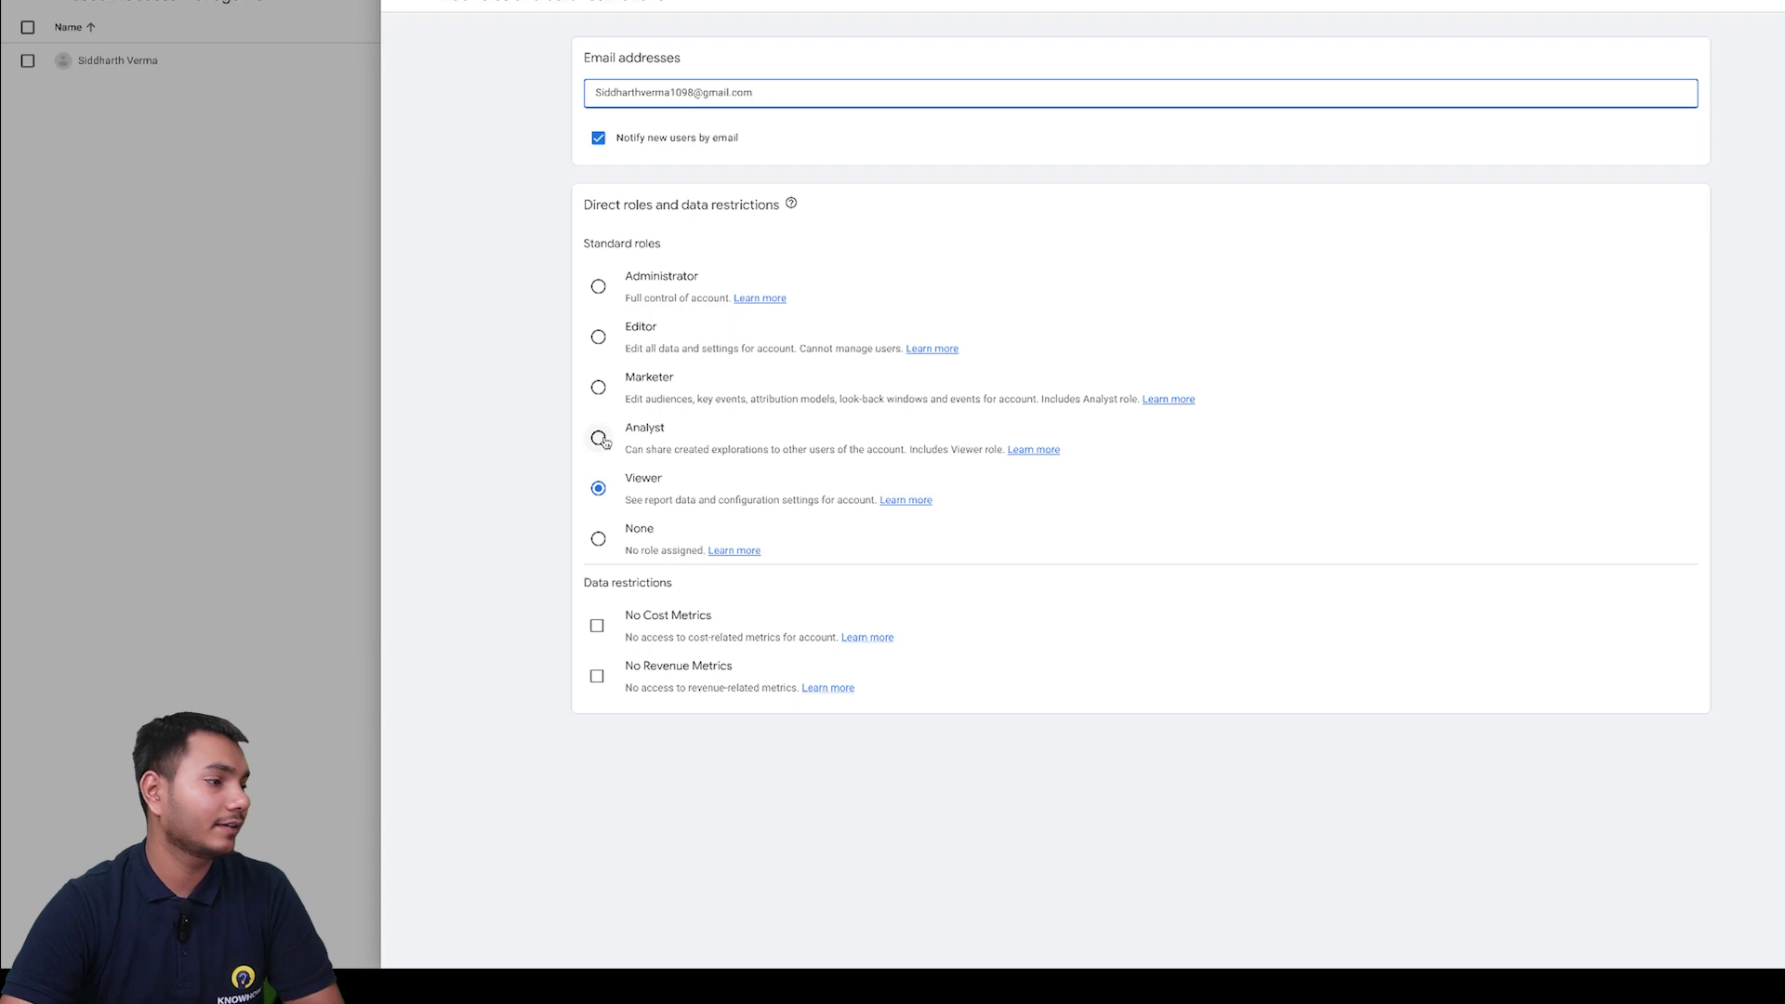
- Add the new user's e-mail address with the Marketer role
left_click(598, 387)
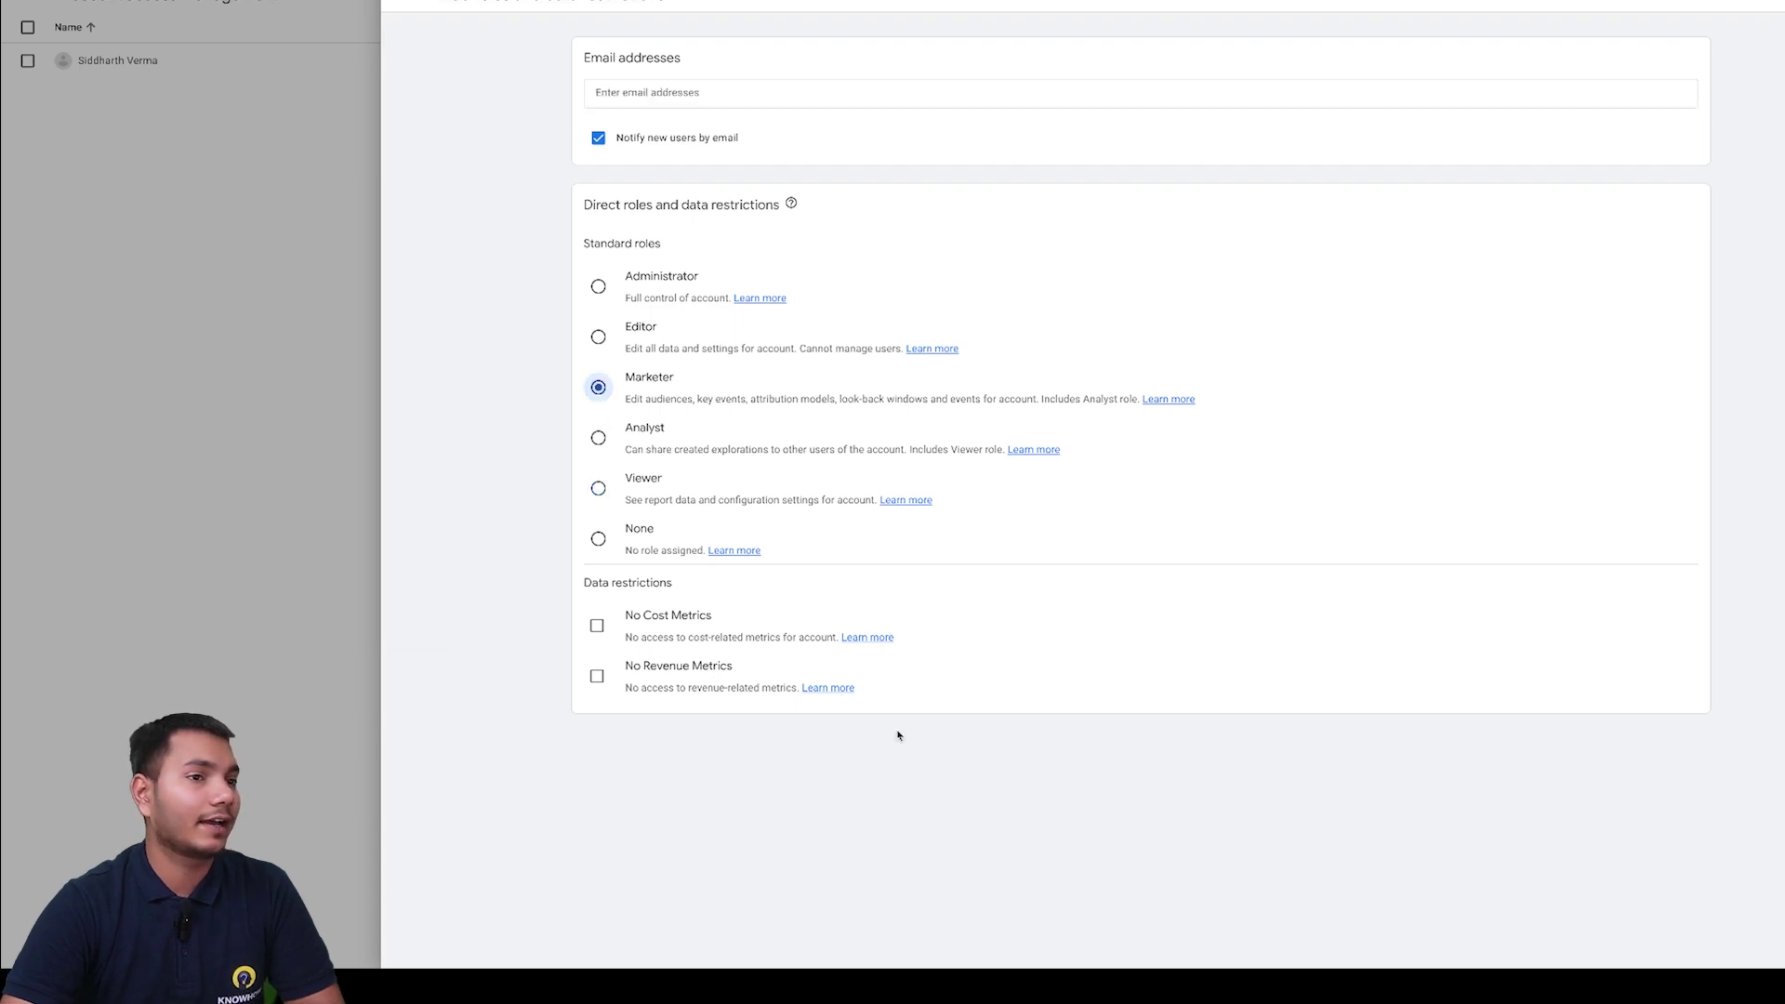
left_click(1780, 2)
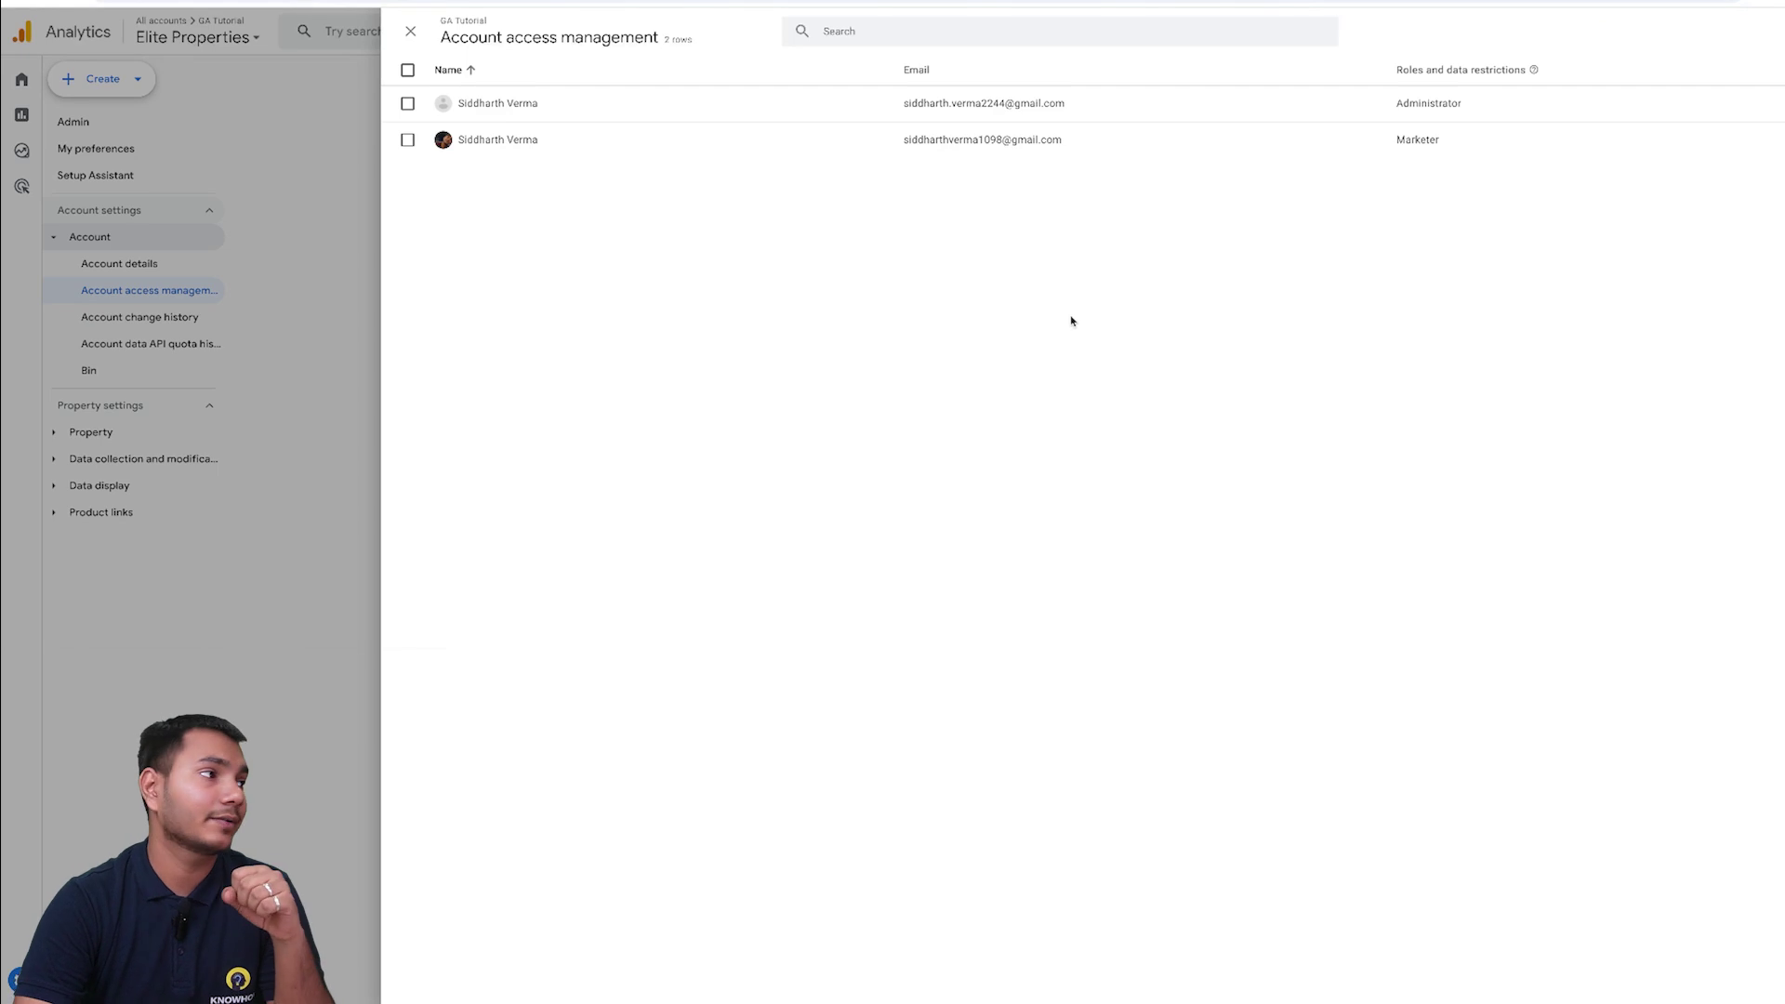
- Close Account access management and expand Data collection and modification in the sidebar
key("Escape")
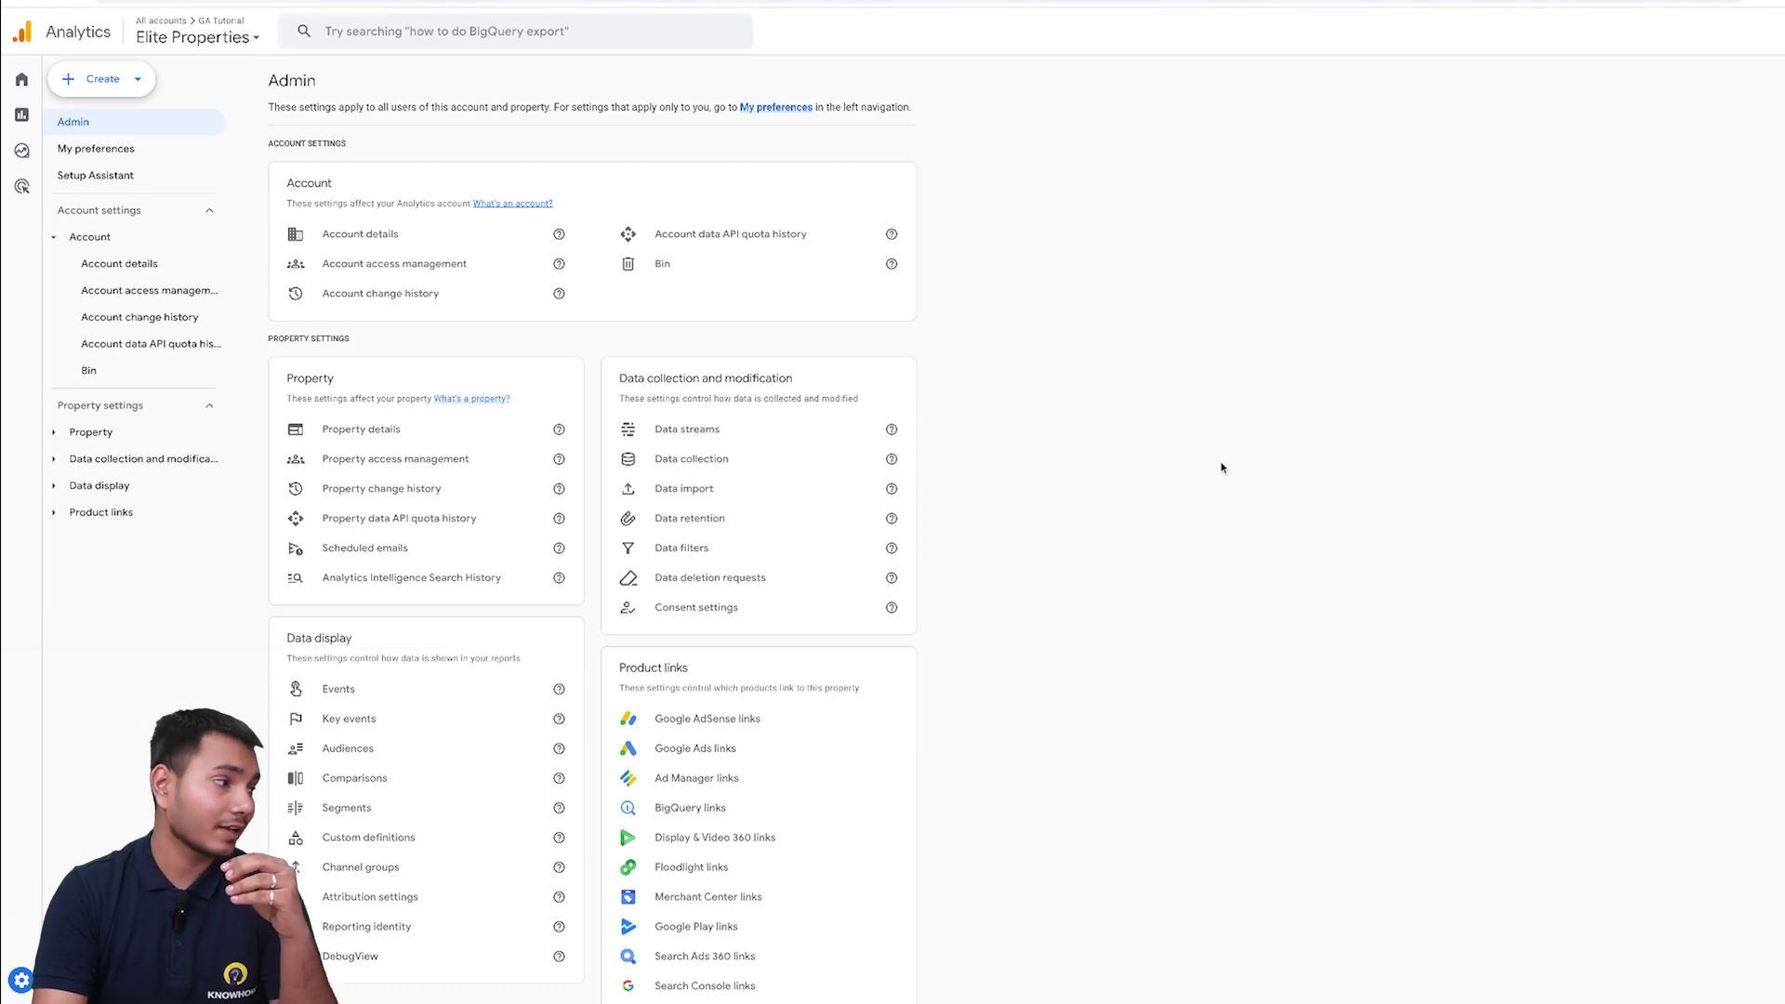
left_click(151, 459)
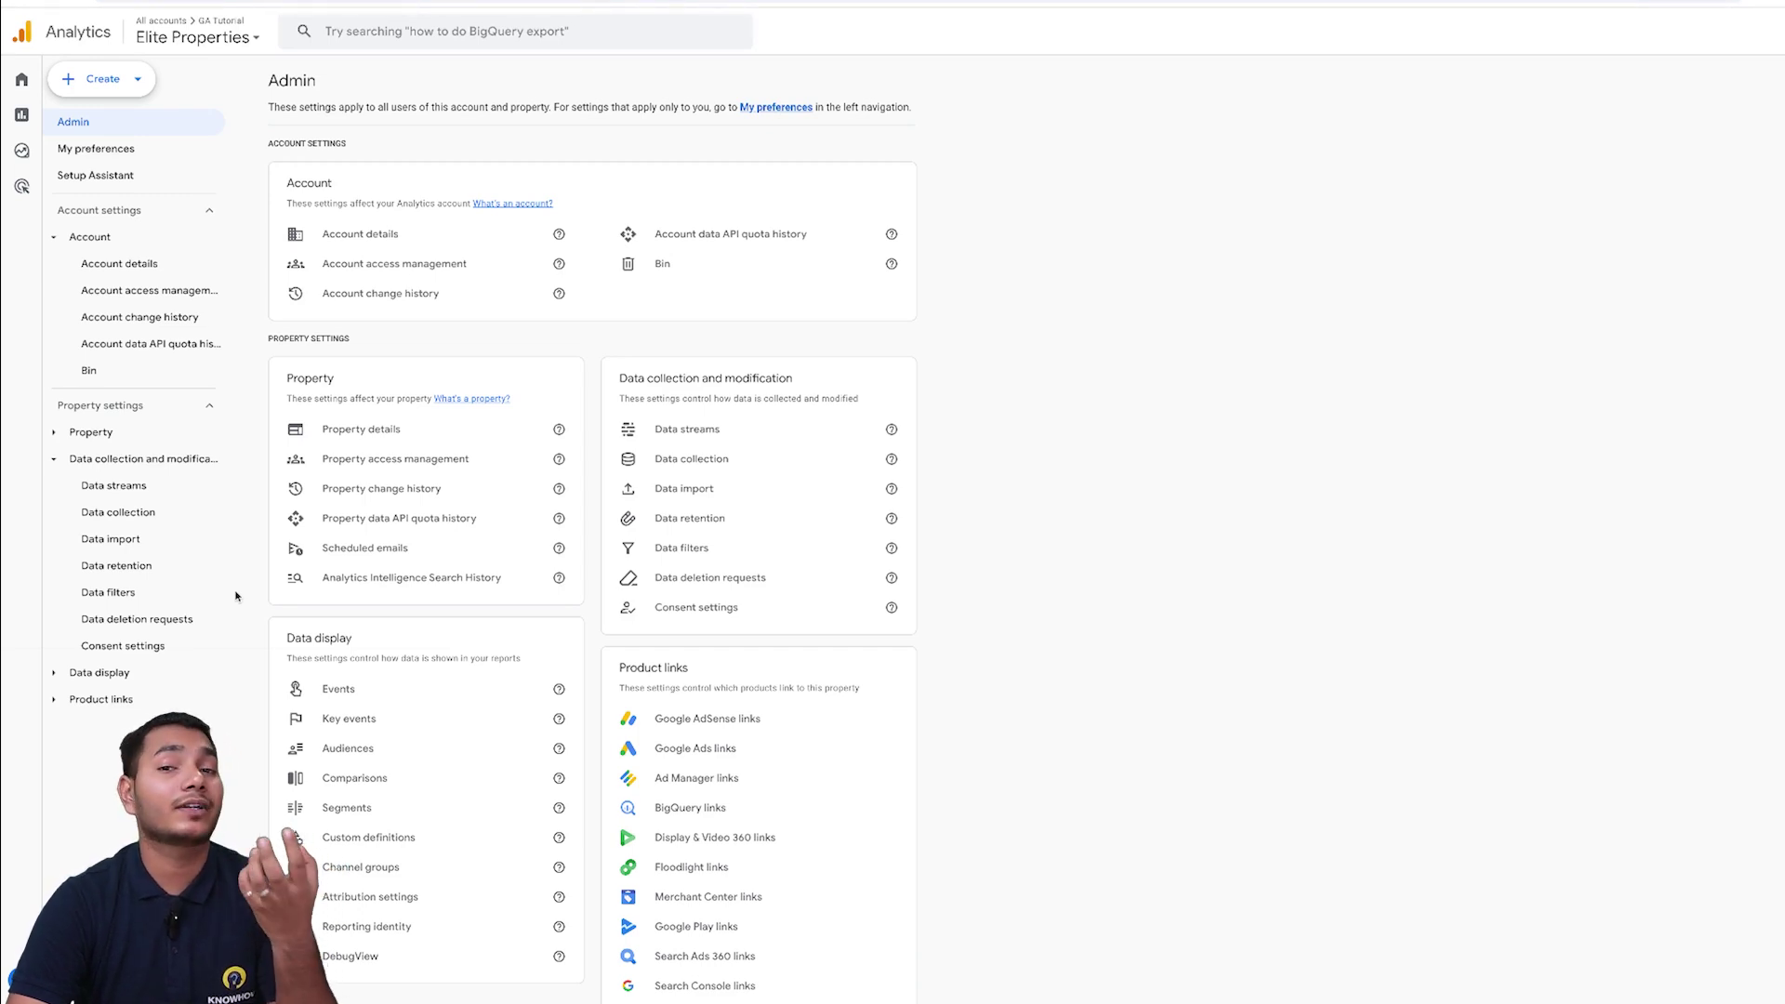
- Open Data streams and review the GA setup web stream's details
left_click(141, 496)
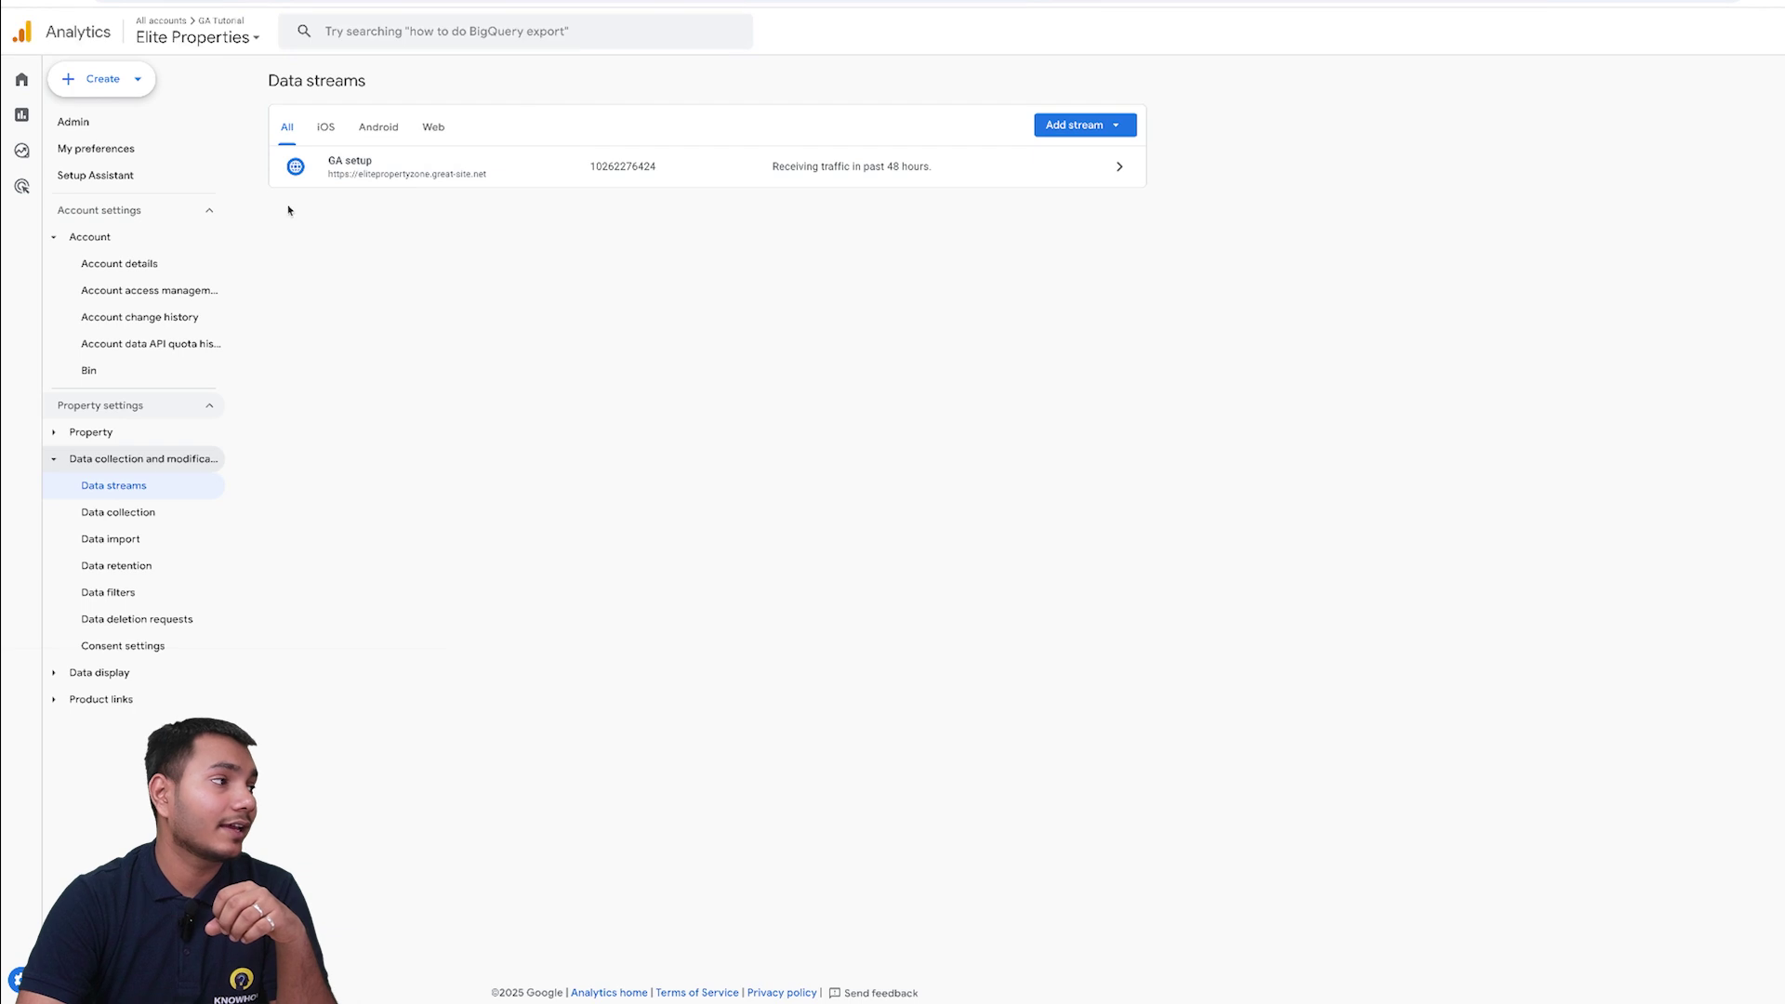
left_click(1120, 167)
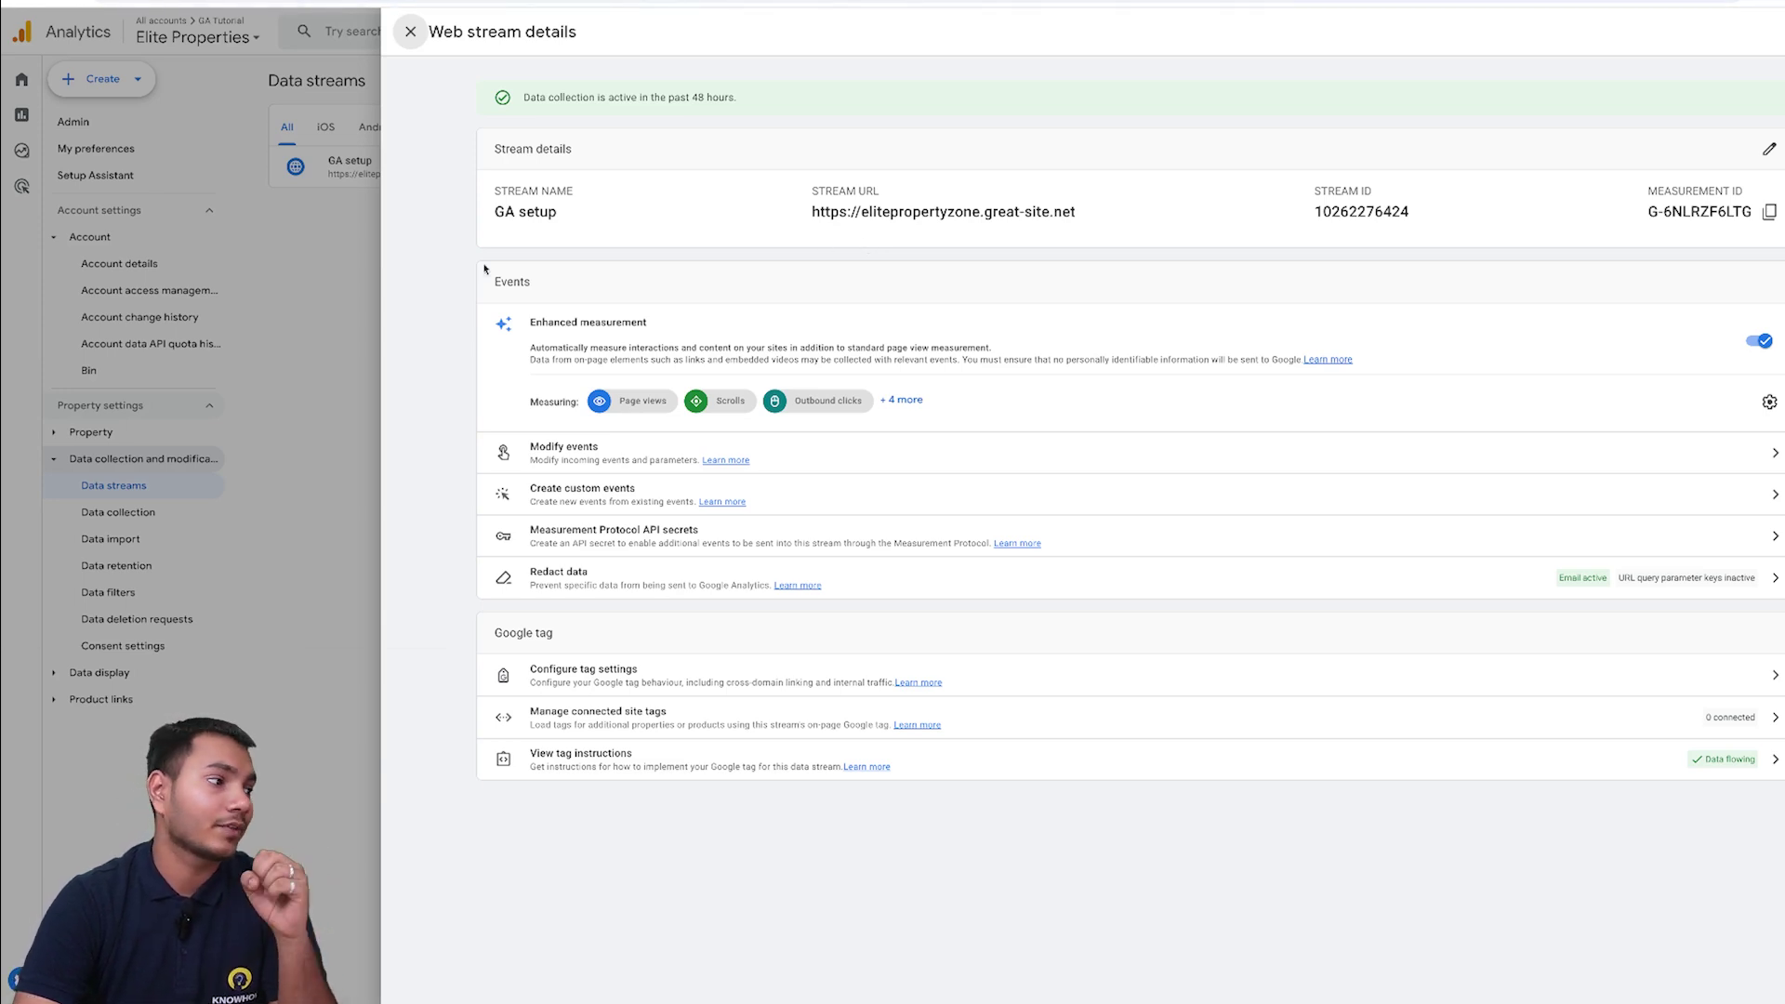
left_click(410, 31)
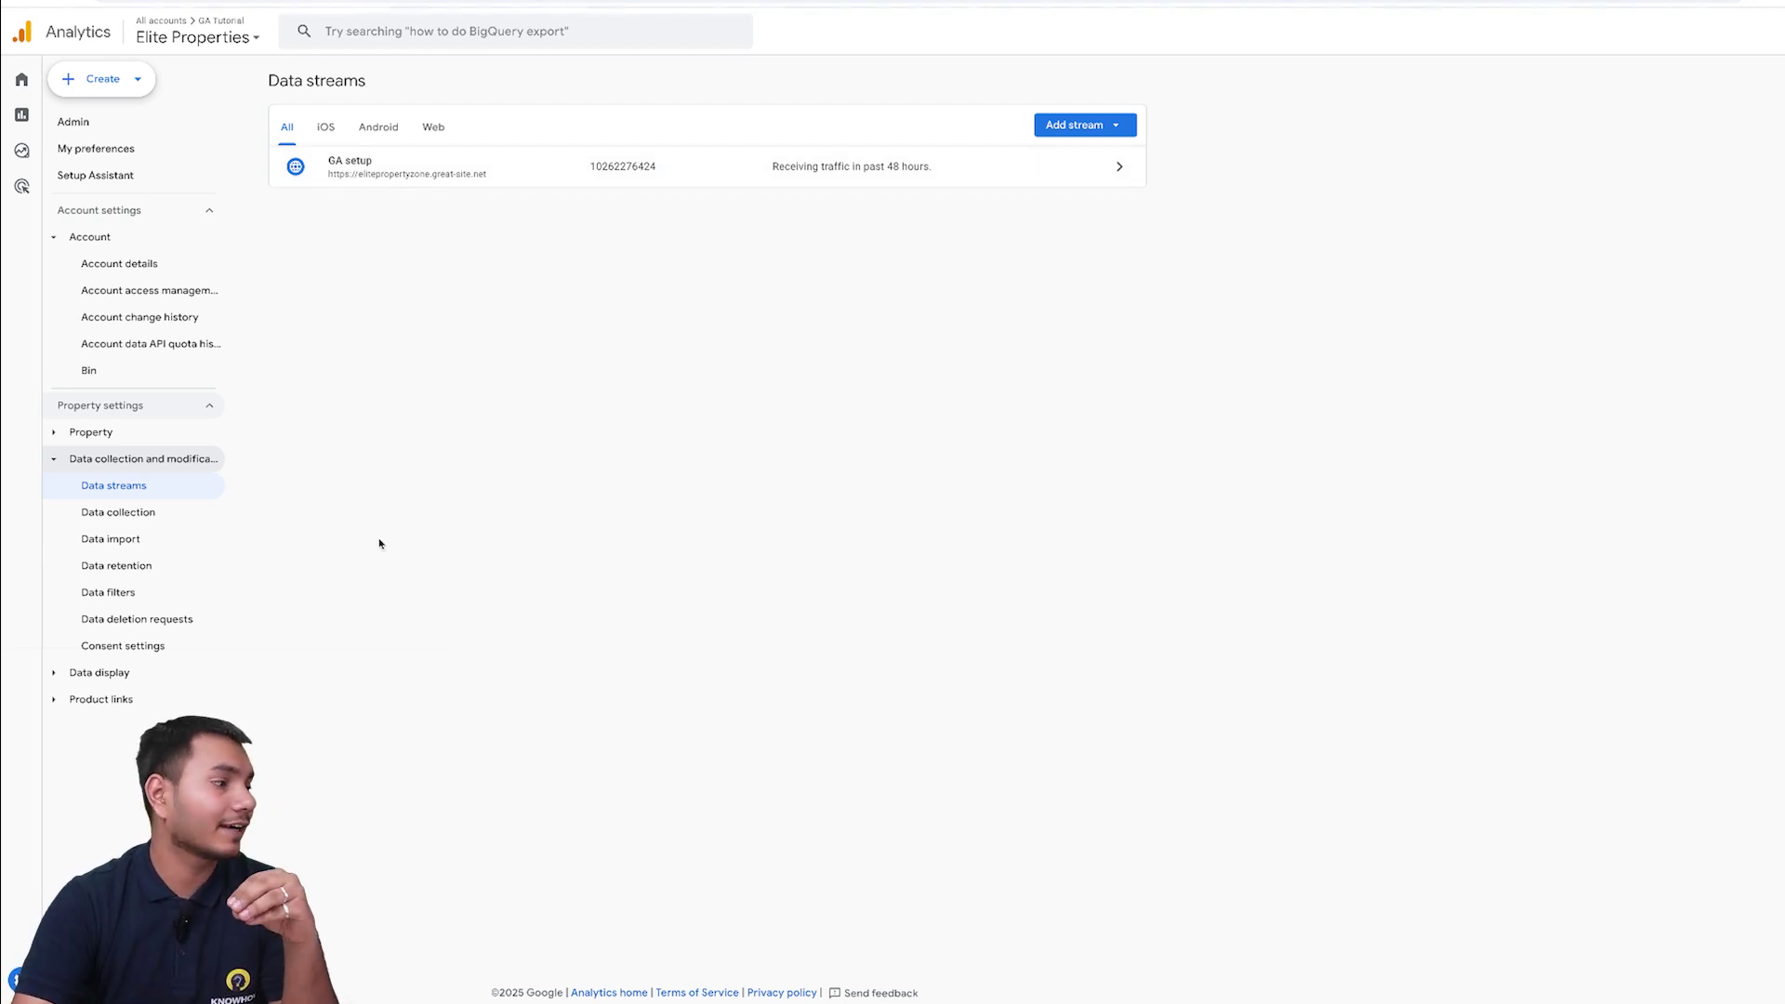
- On the Data retention page, set event data retention to 14 months
left_click(156, 566)
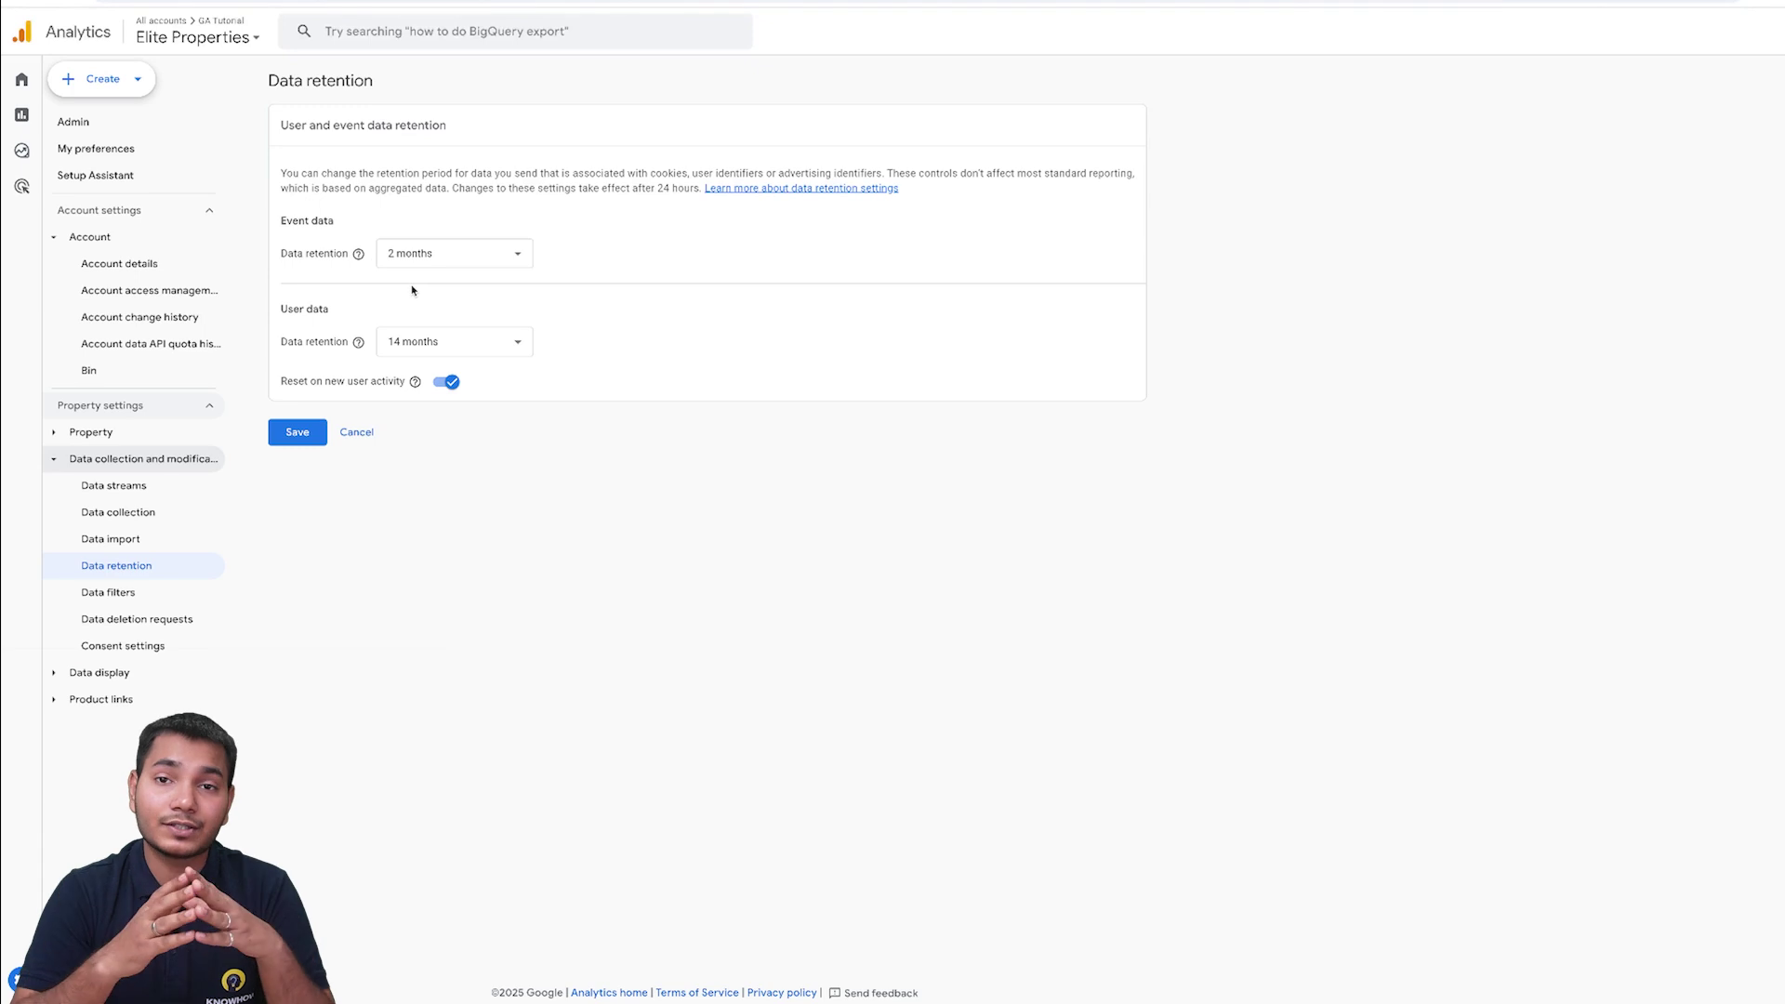
left_click(498, 252)
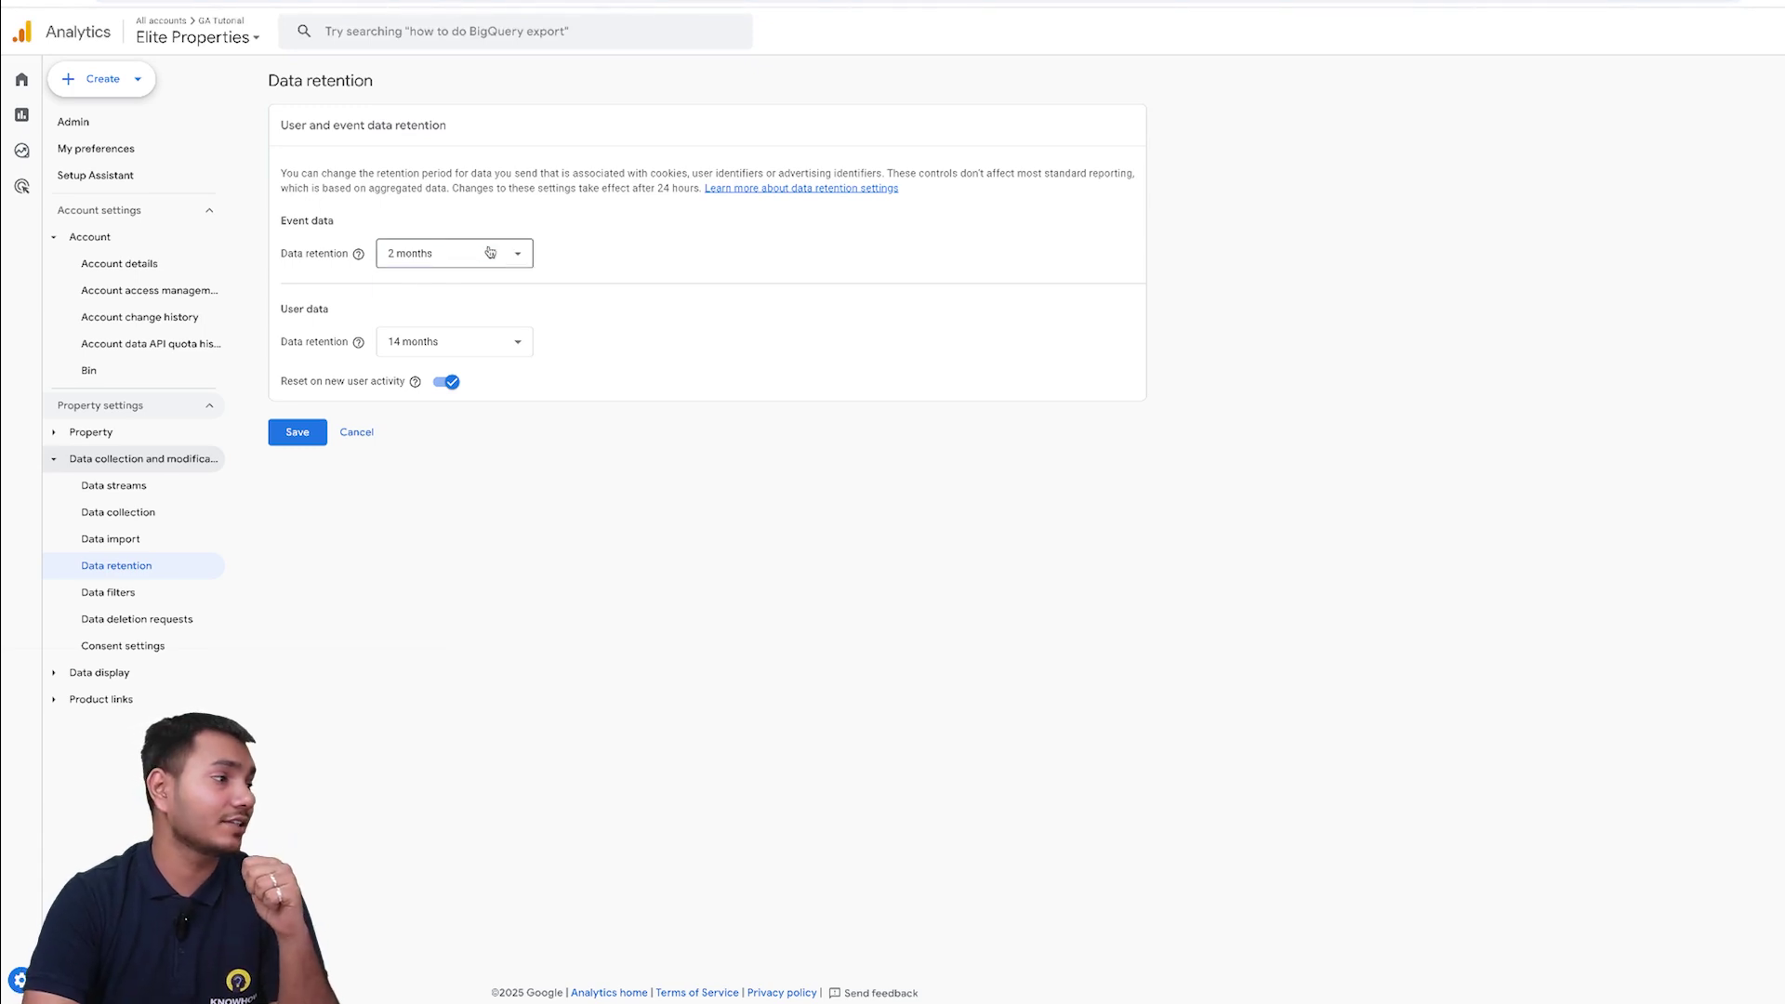
left_click(458, 330)
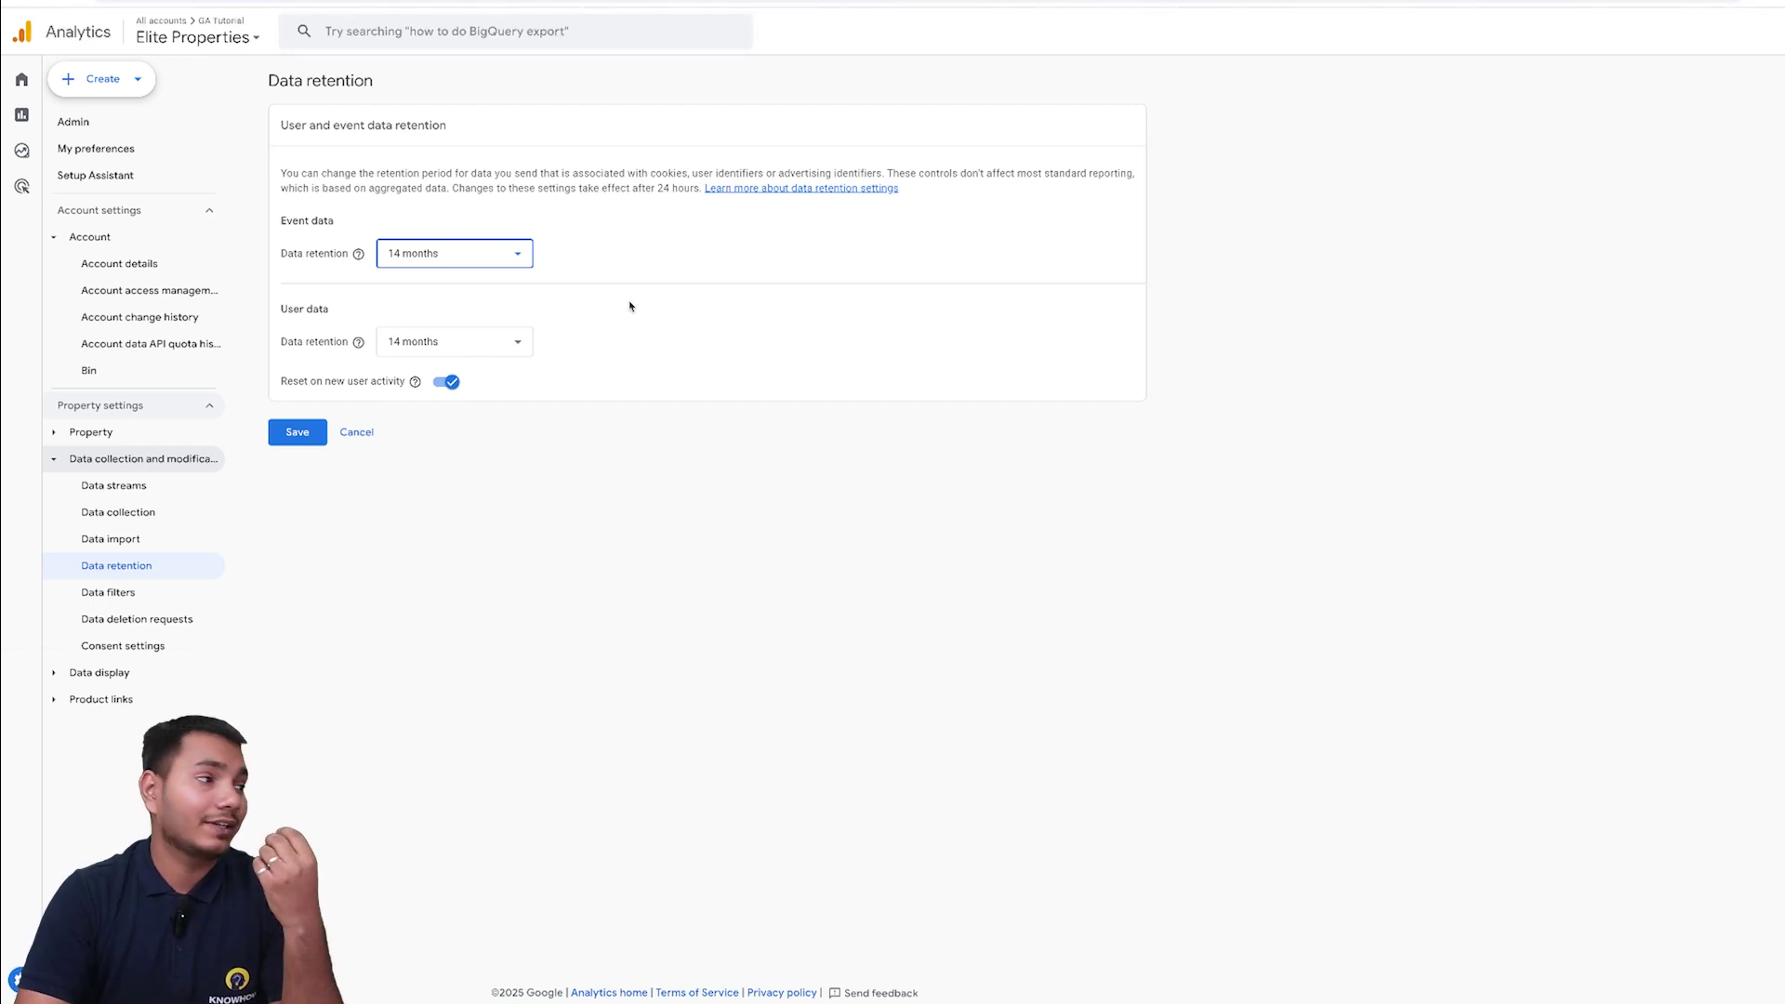
- Save the 14-month event retention and expand Data display in the Admin sidebar
left_click(316, 431)
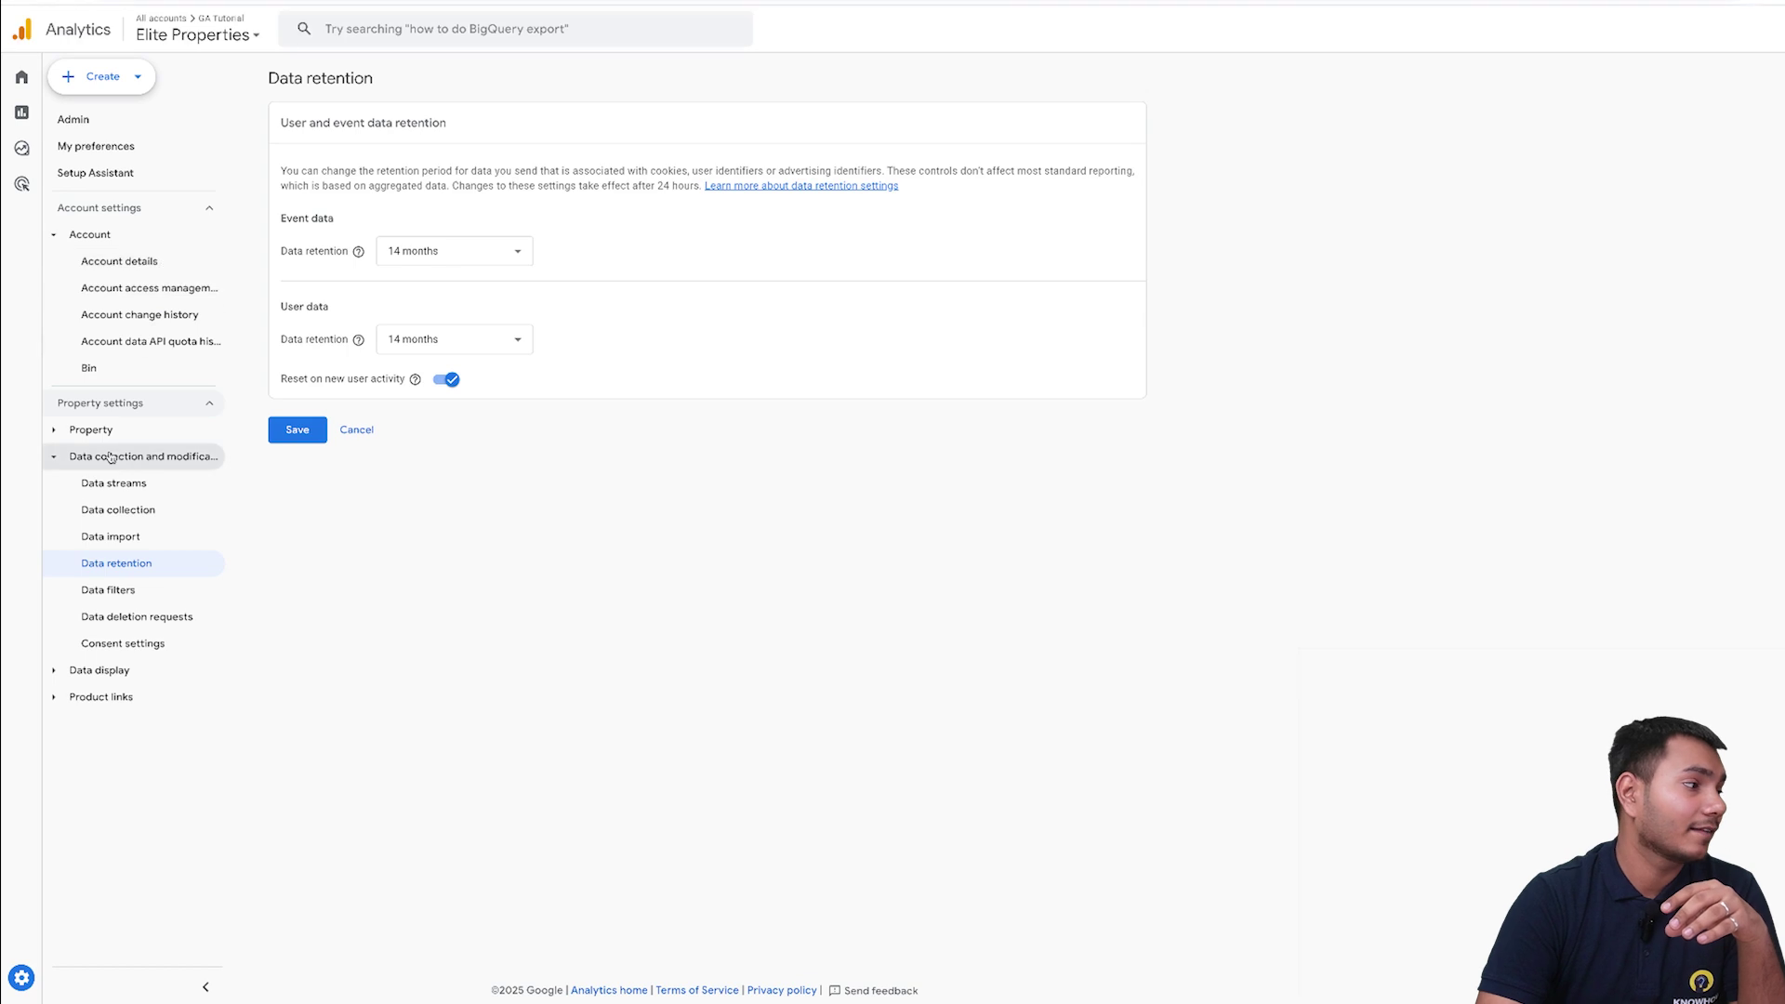
left_click(119, 689)
left_click(121, 675)
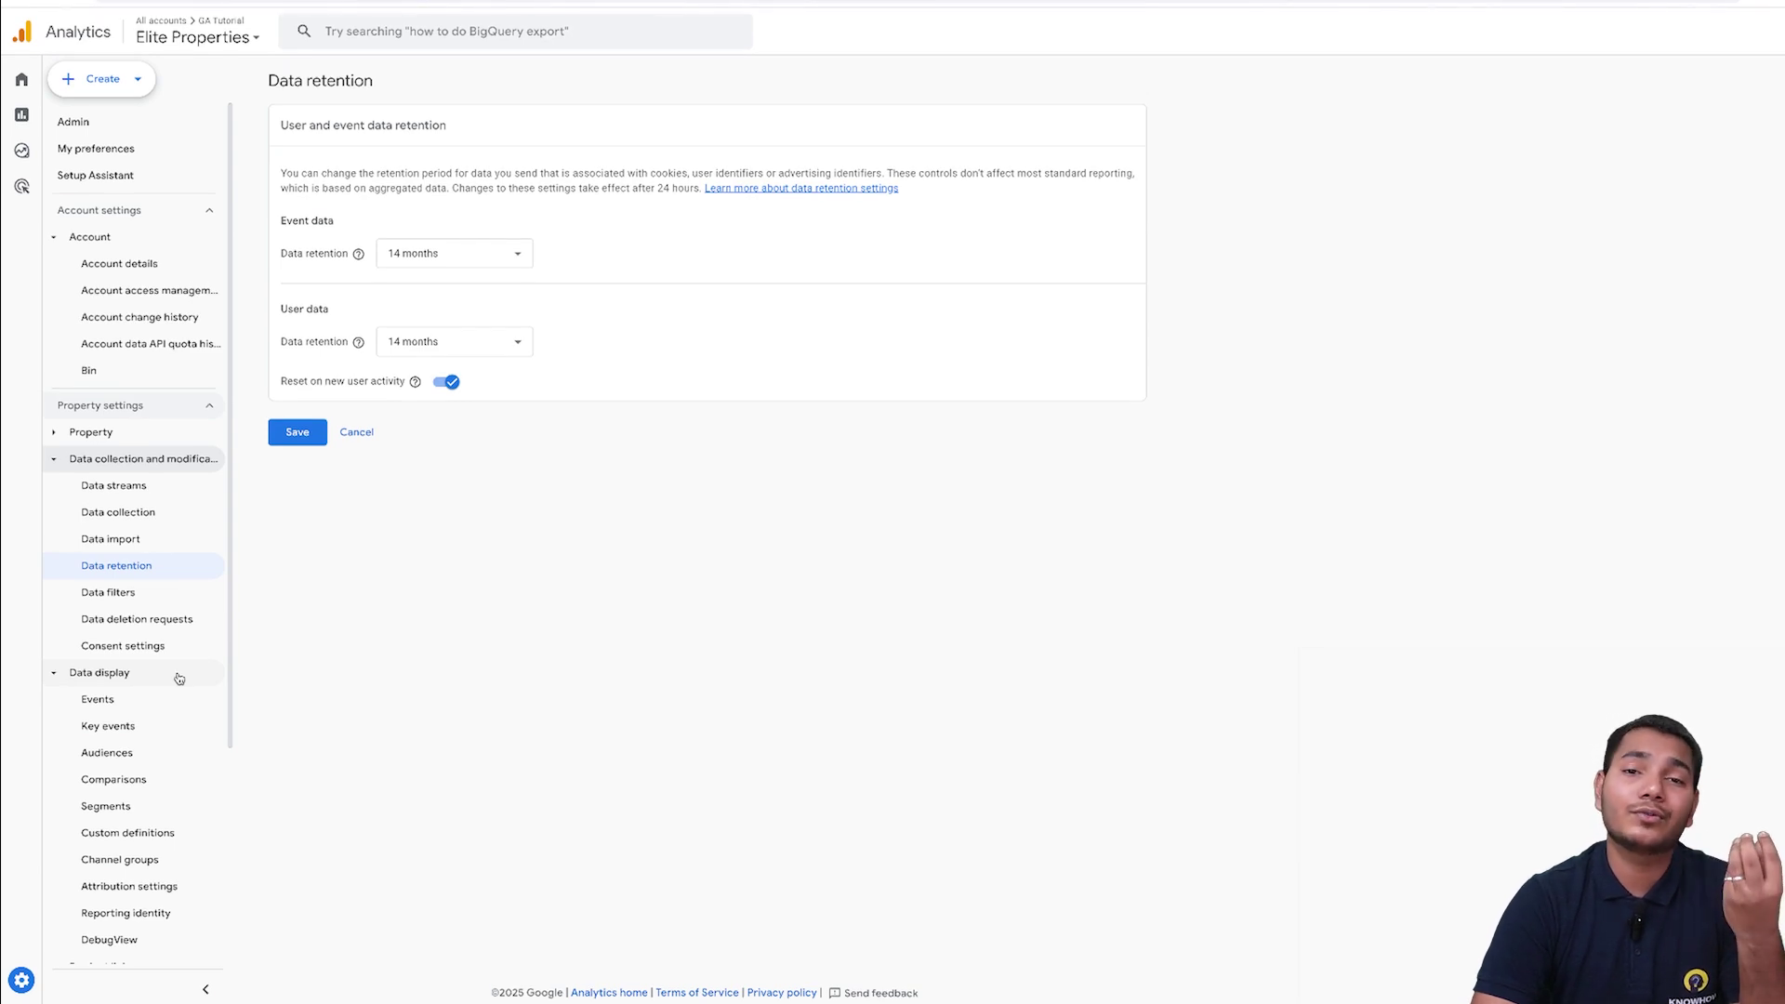
- Open the Events page under Data display
left_click(139, 703)
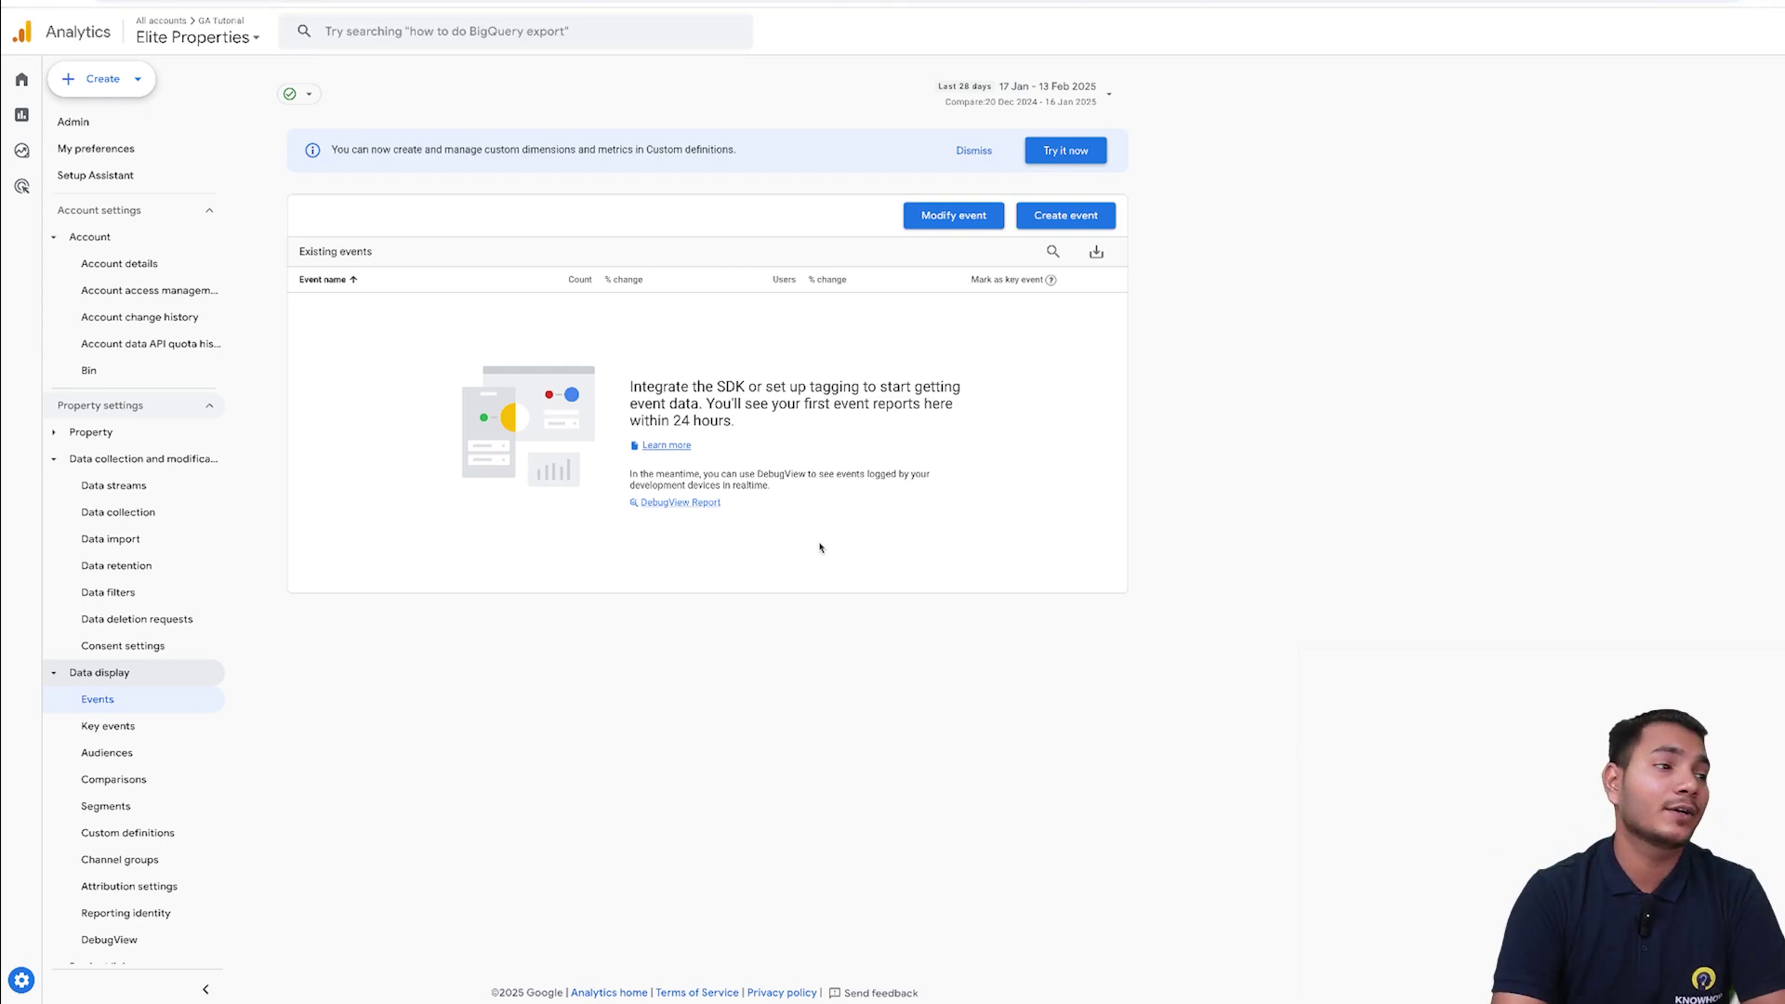
- Create a new customised event and name it thank_you
left_click(1065, 213)
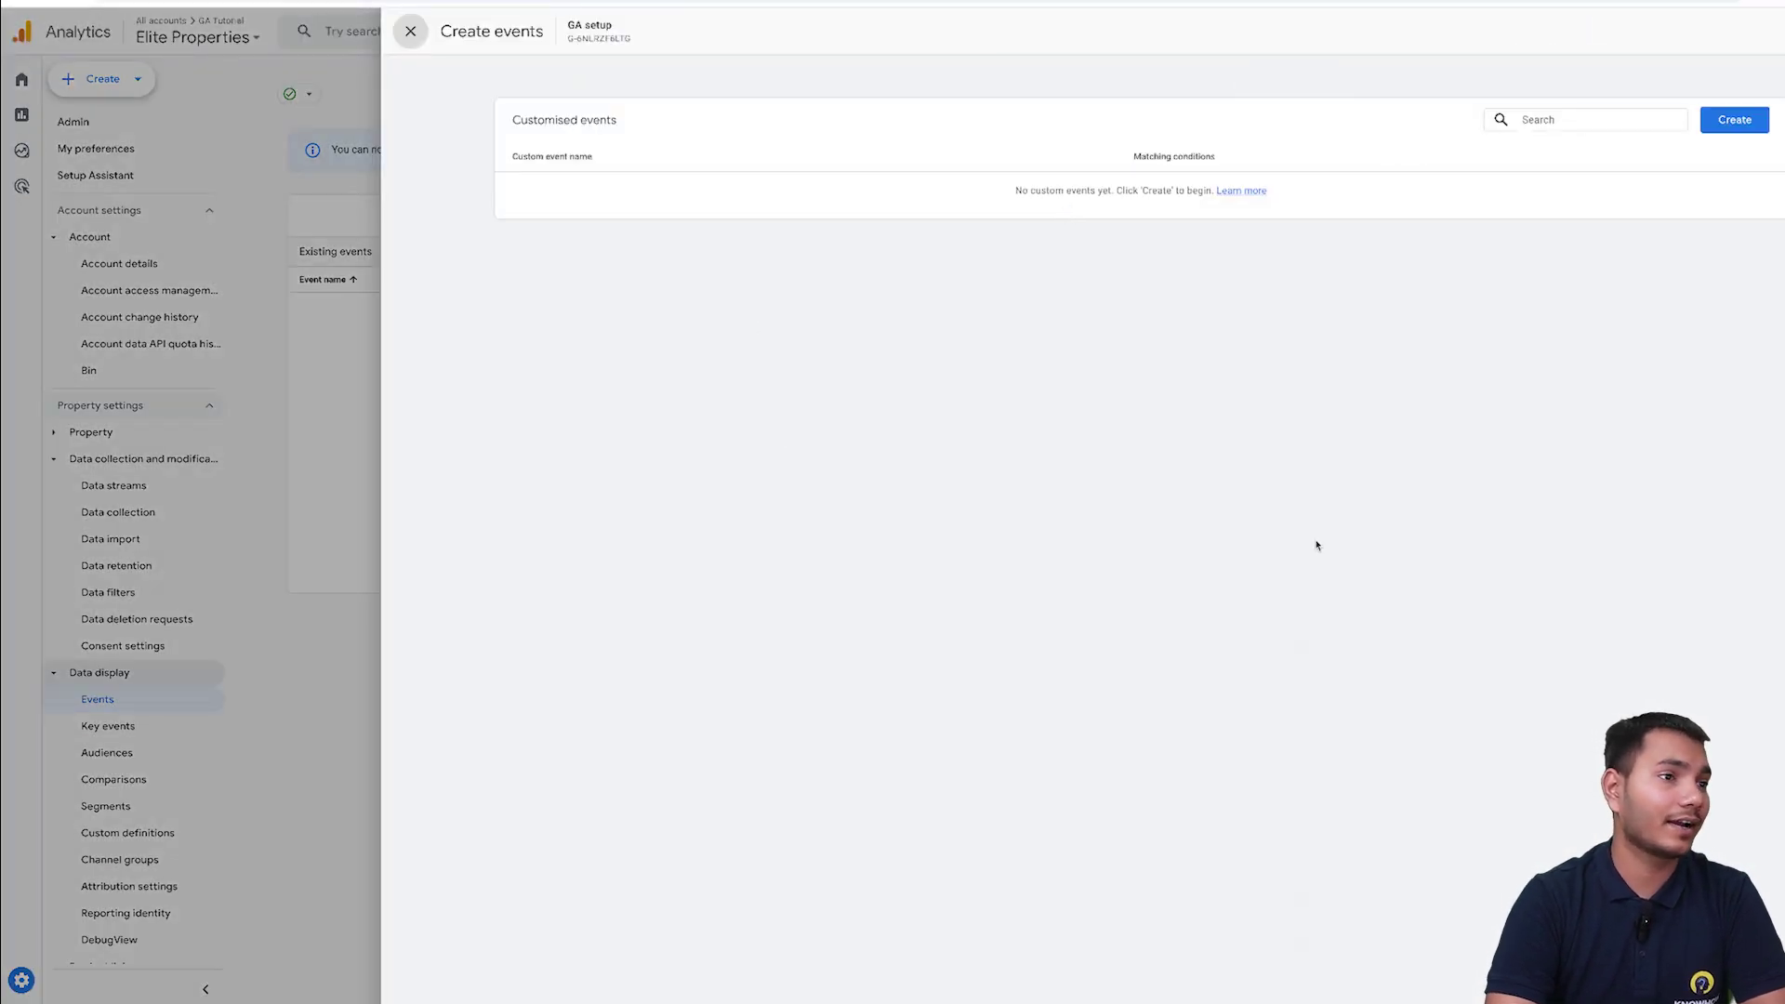
left_click(1731, 125)
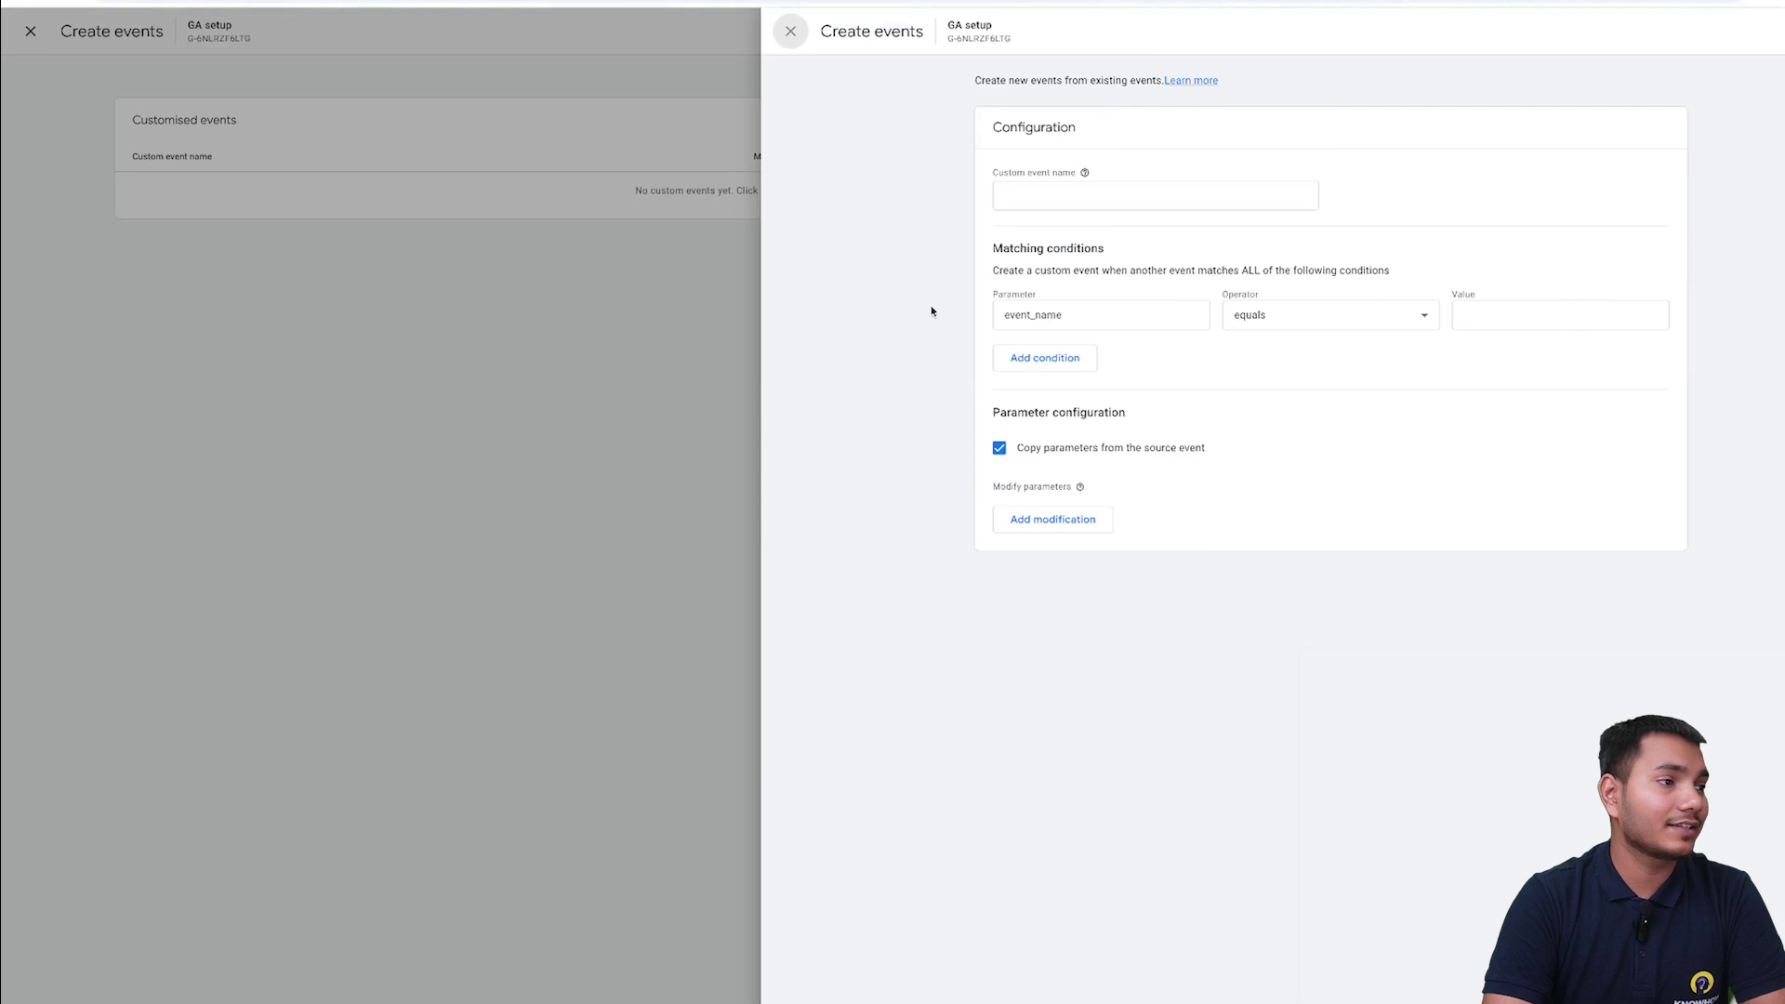
left_click(1078, 197)
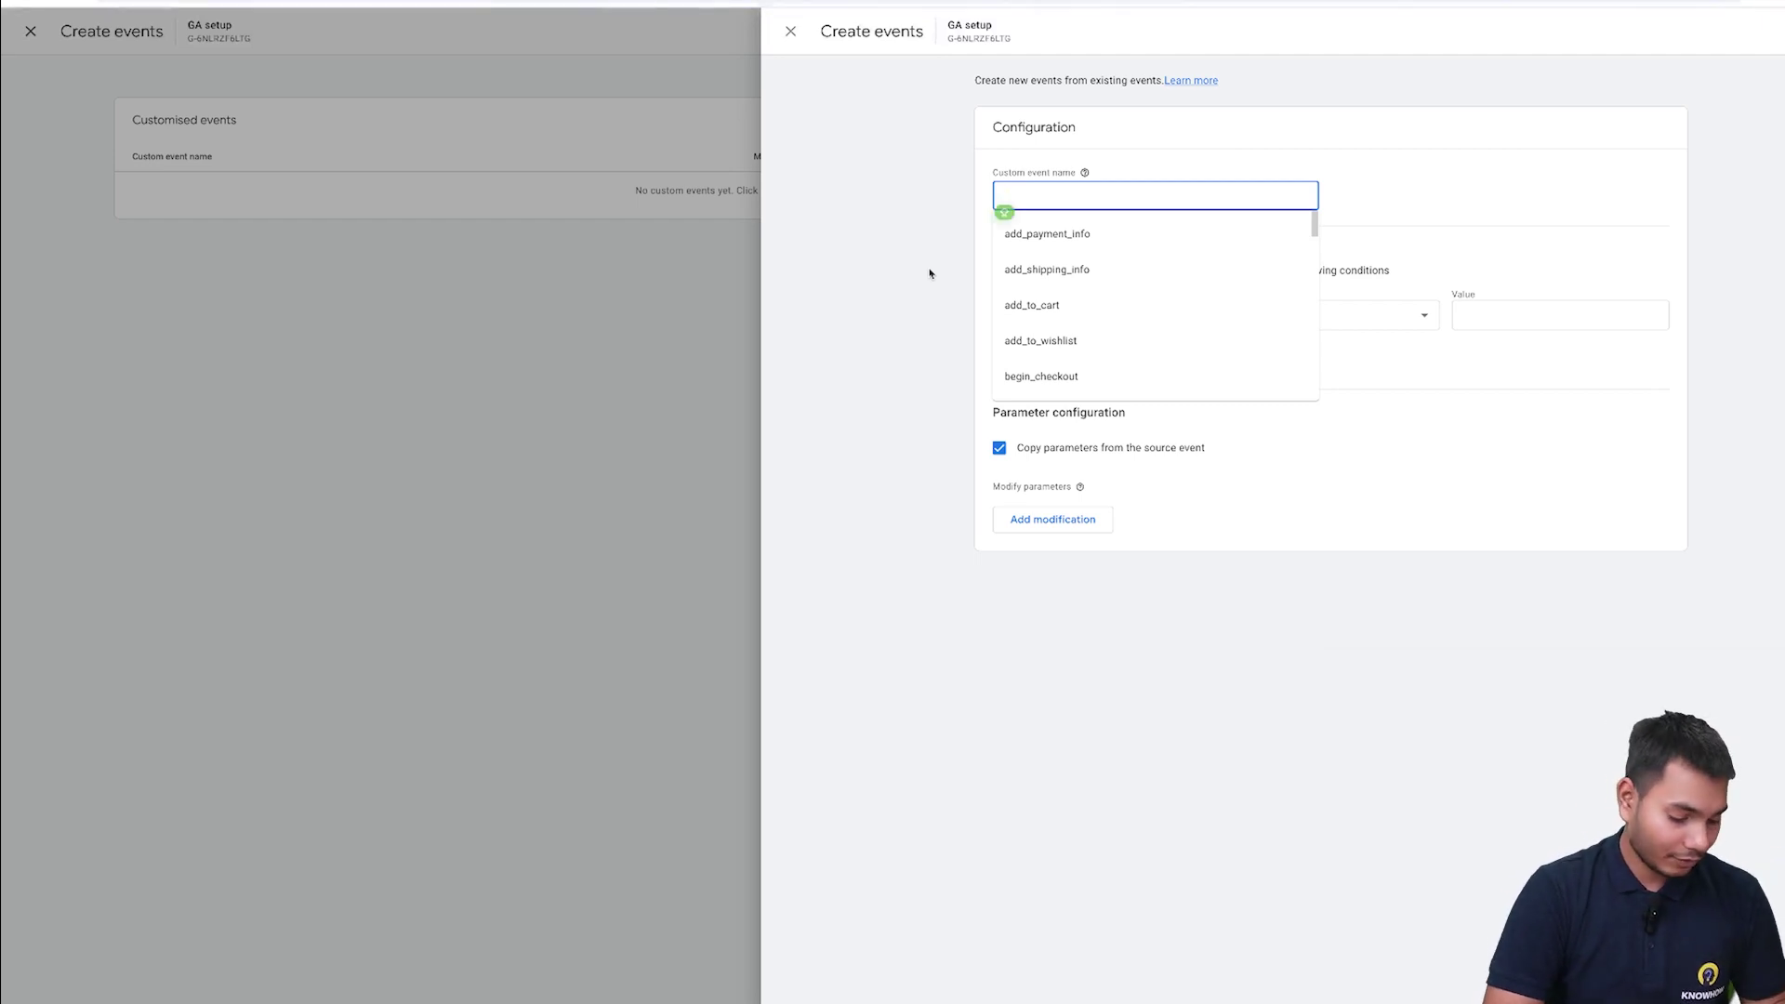
type("g")
key("BackSpace")
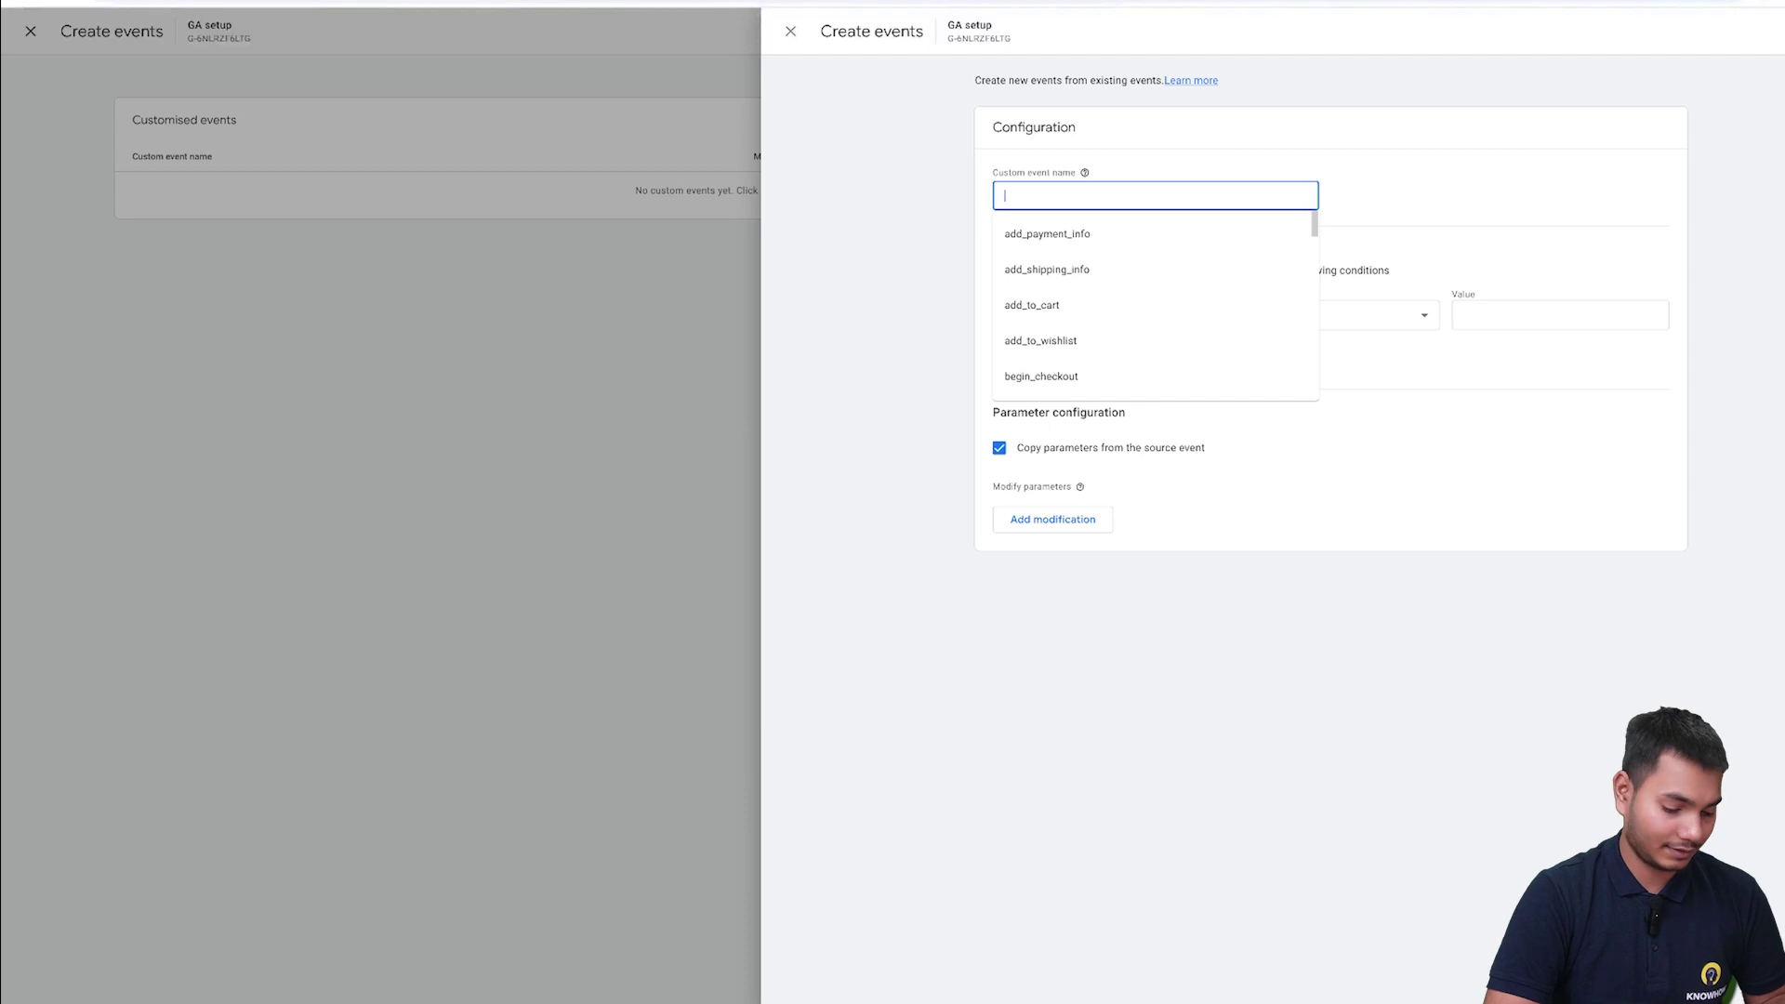
type("t")
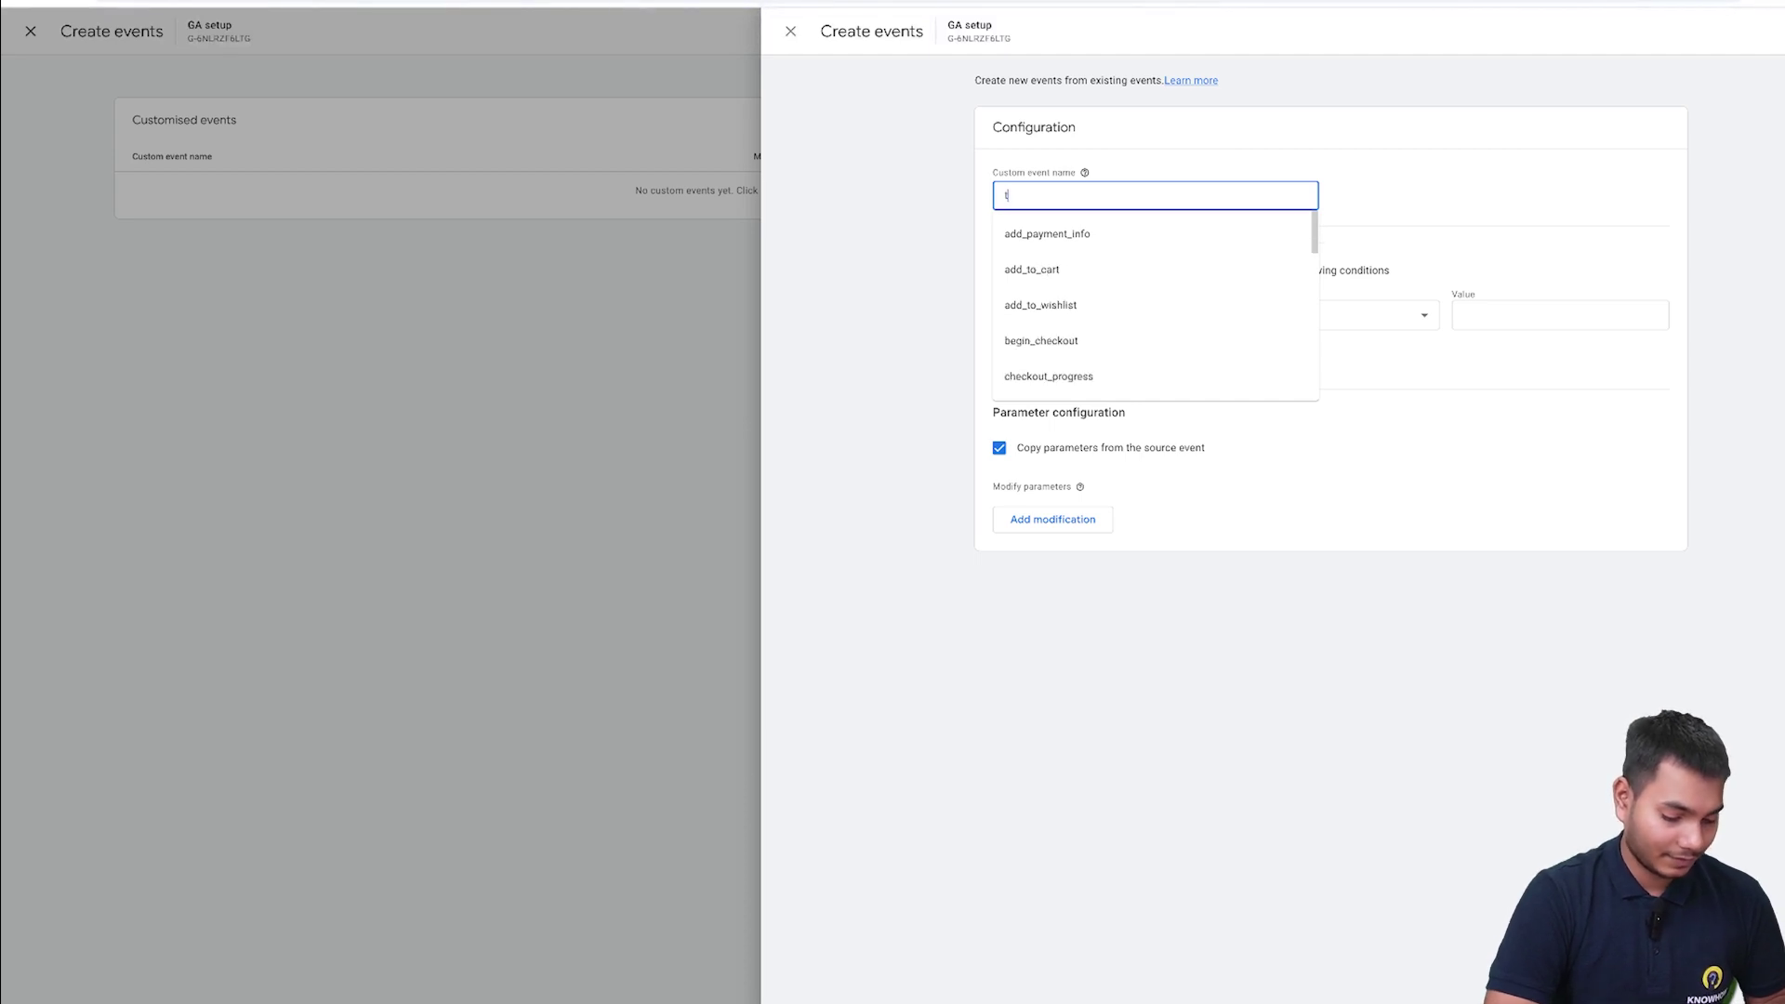
type("hank_you")
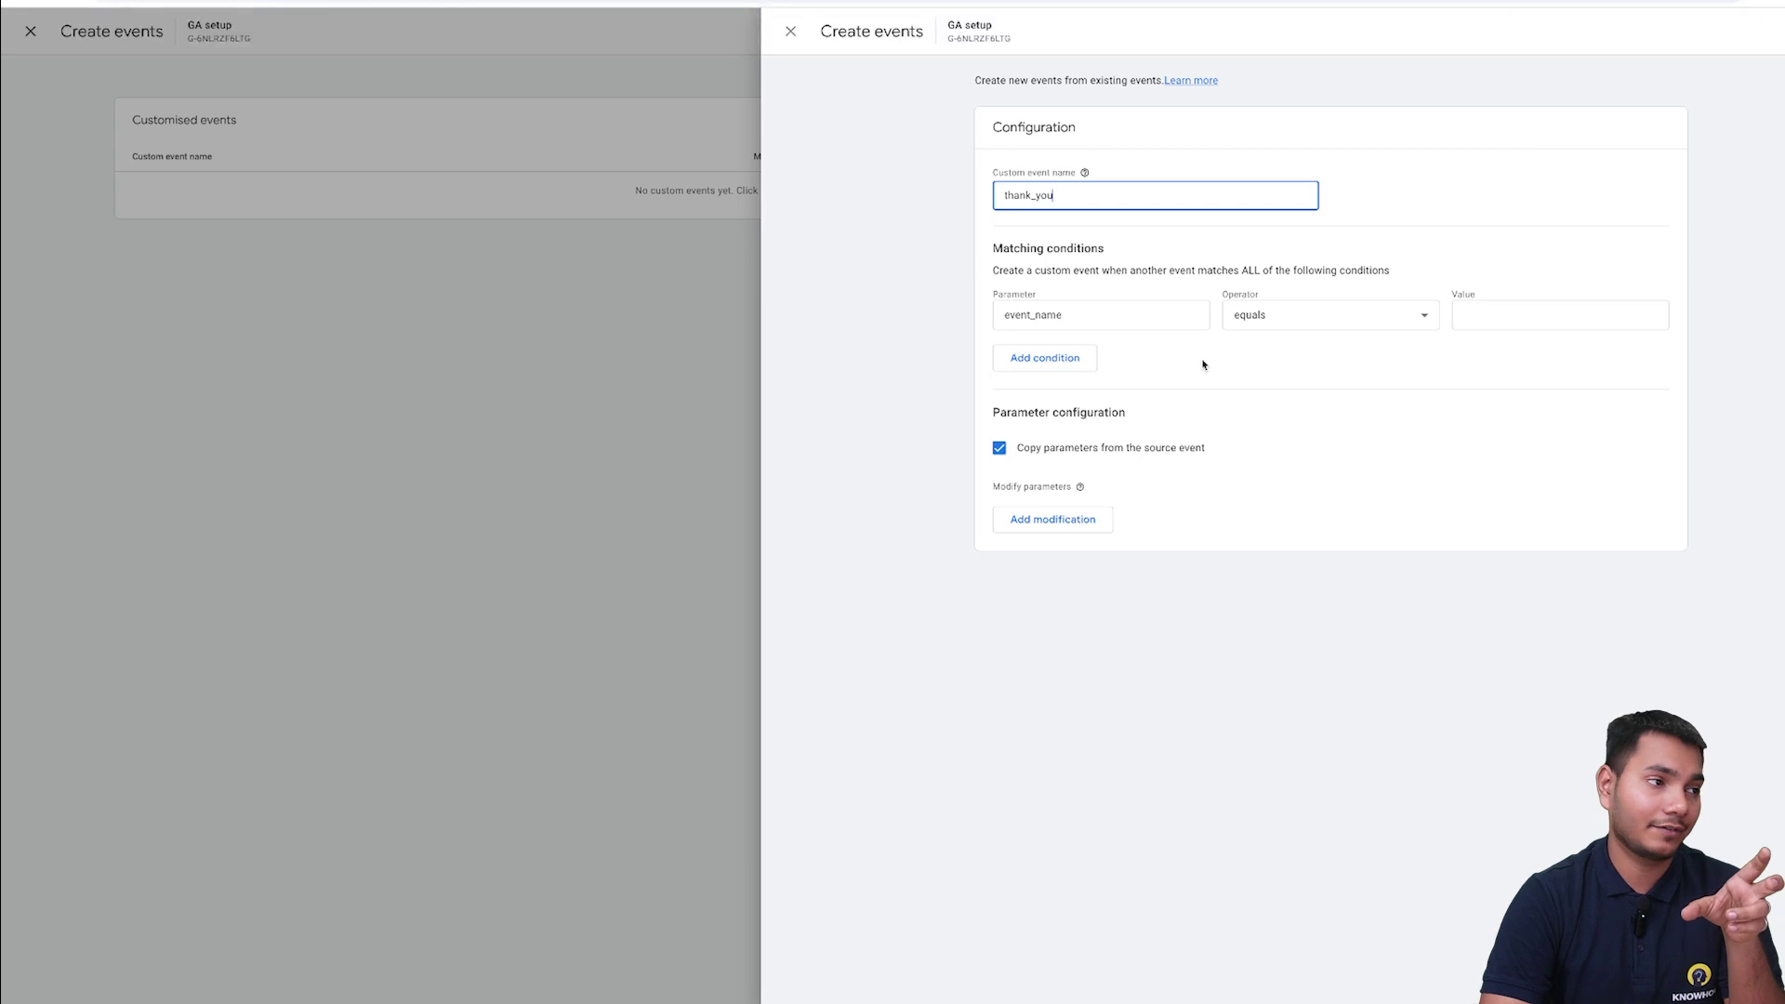
- Set the first condition to page_title equals page_view, then add a second condition row
double_click(1097, 315)
type("page_")
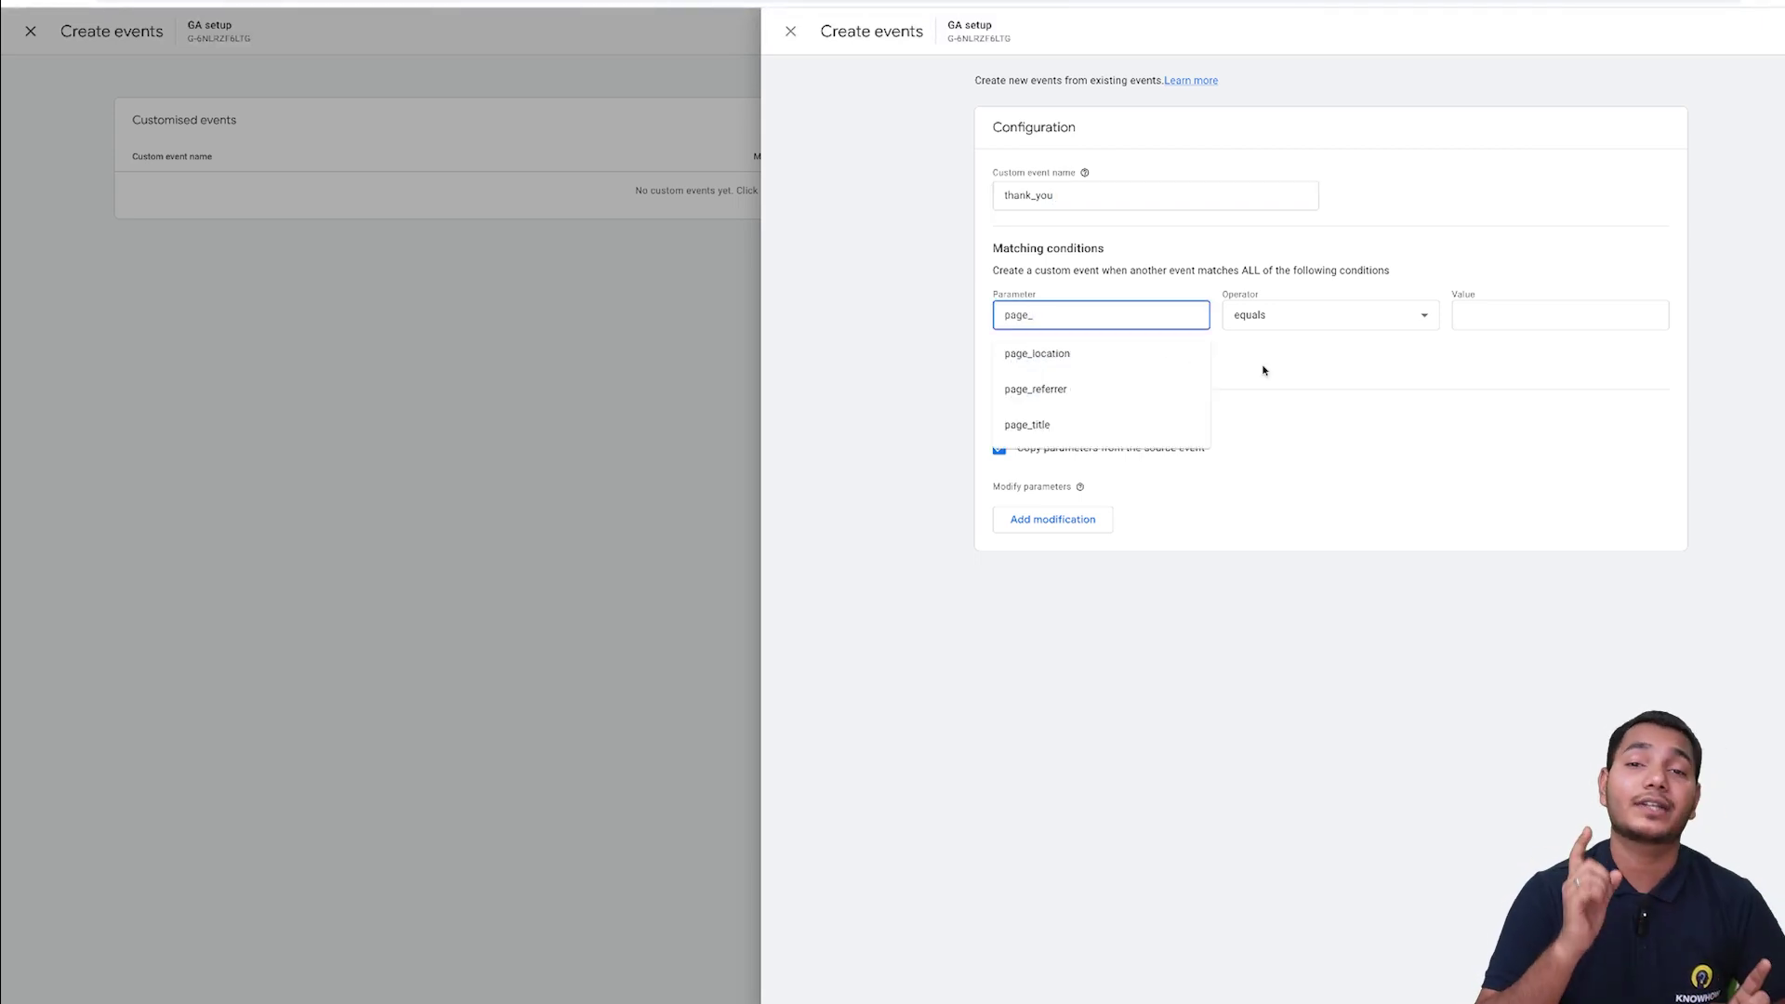
type("til")
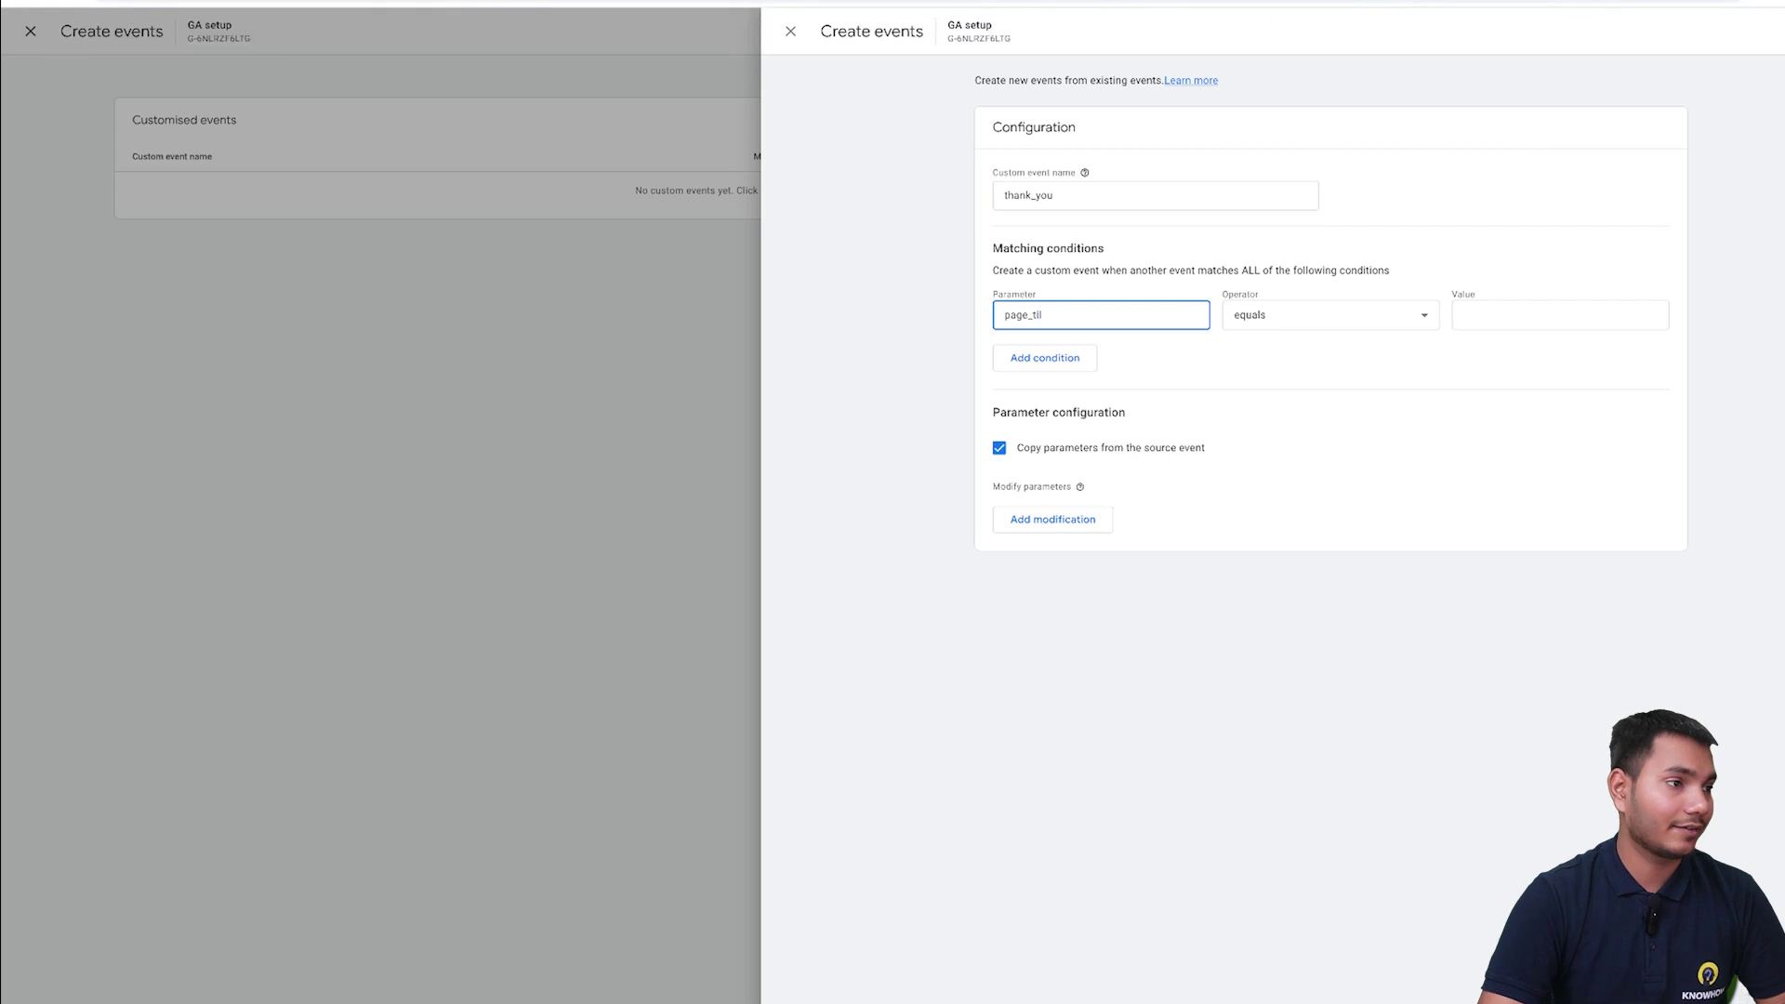
key("BackSpace")
left_click(1139, 372)
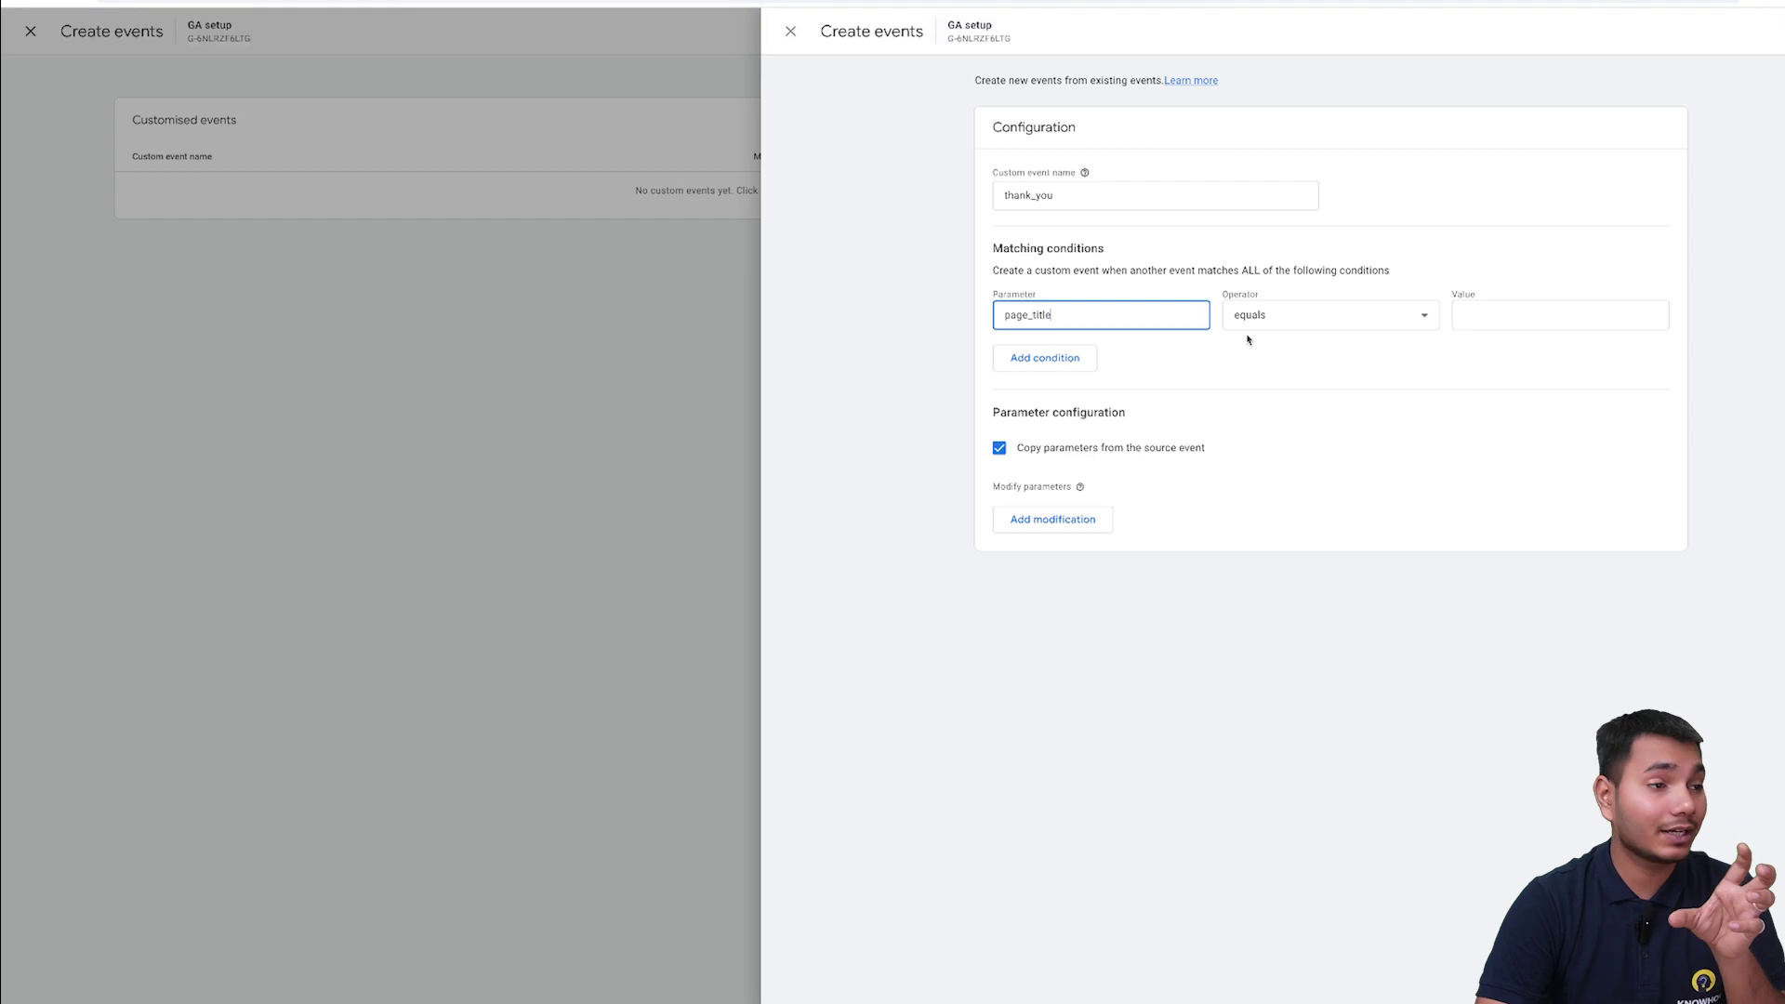
left_click(1525, 319)
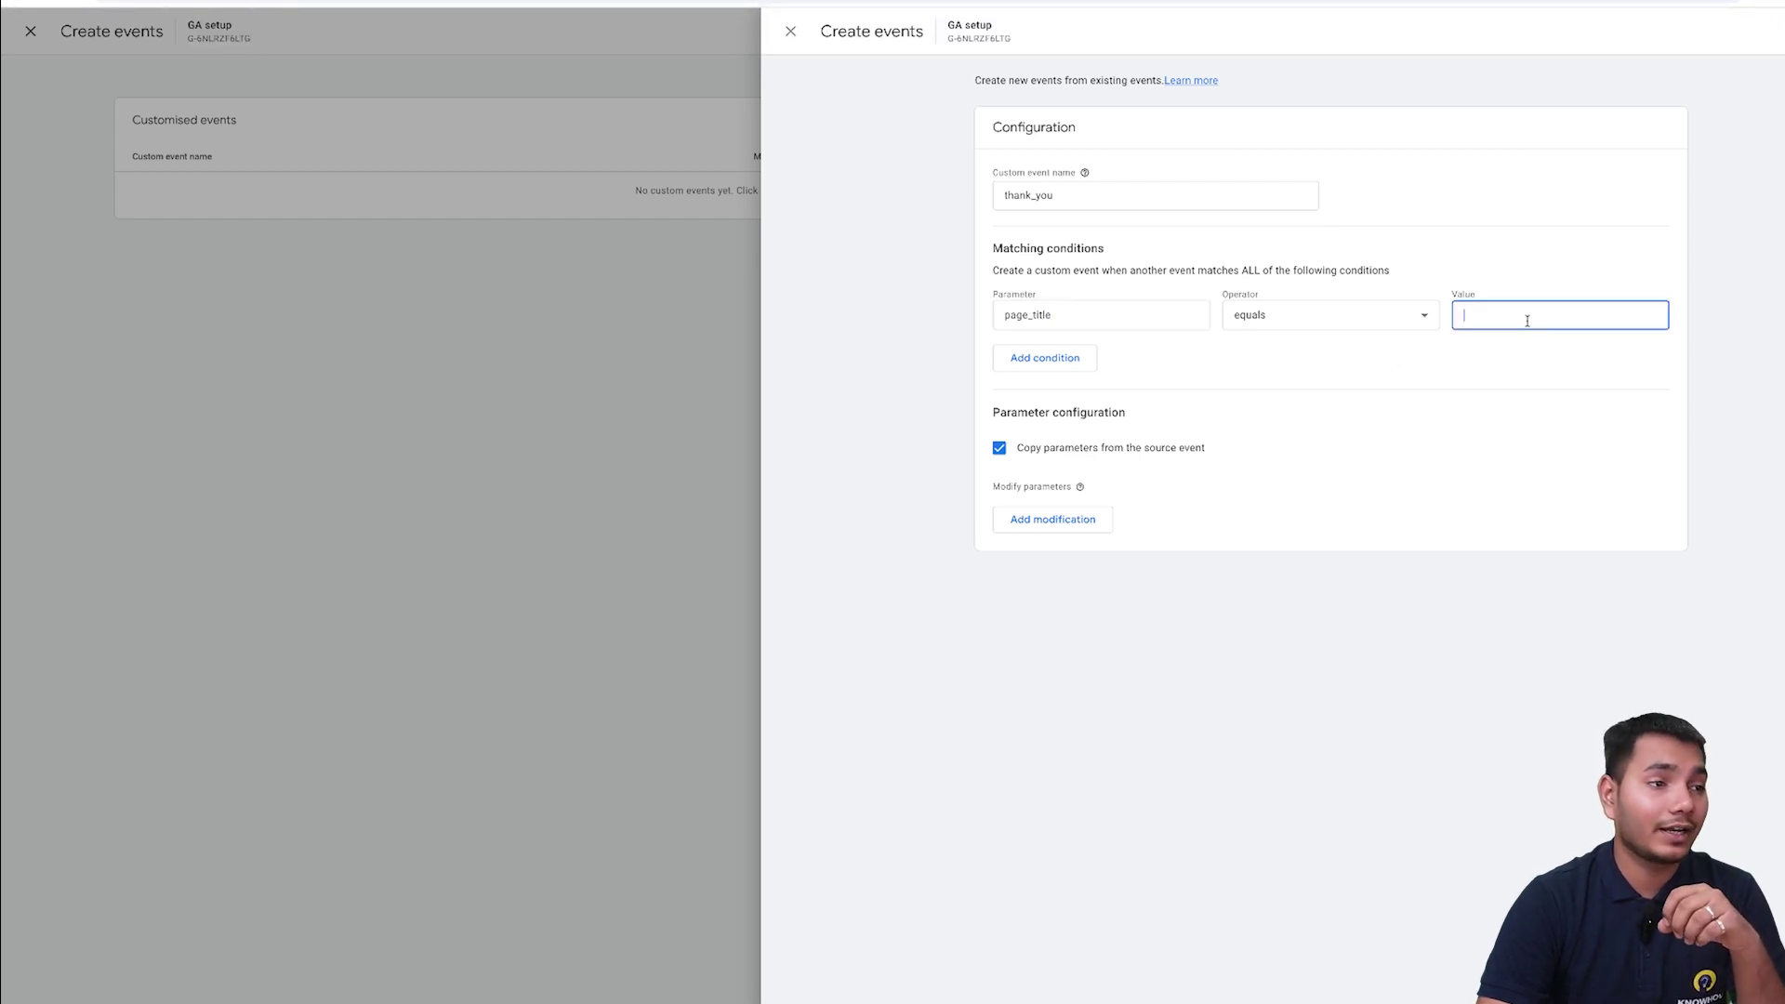
type("Pa")
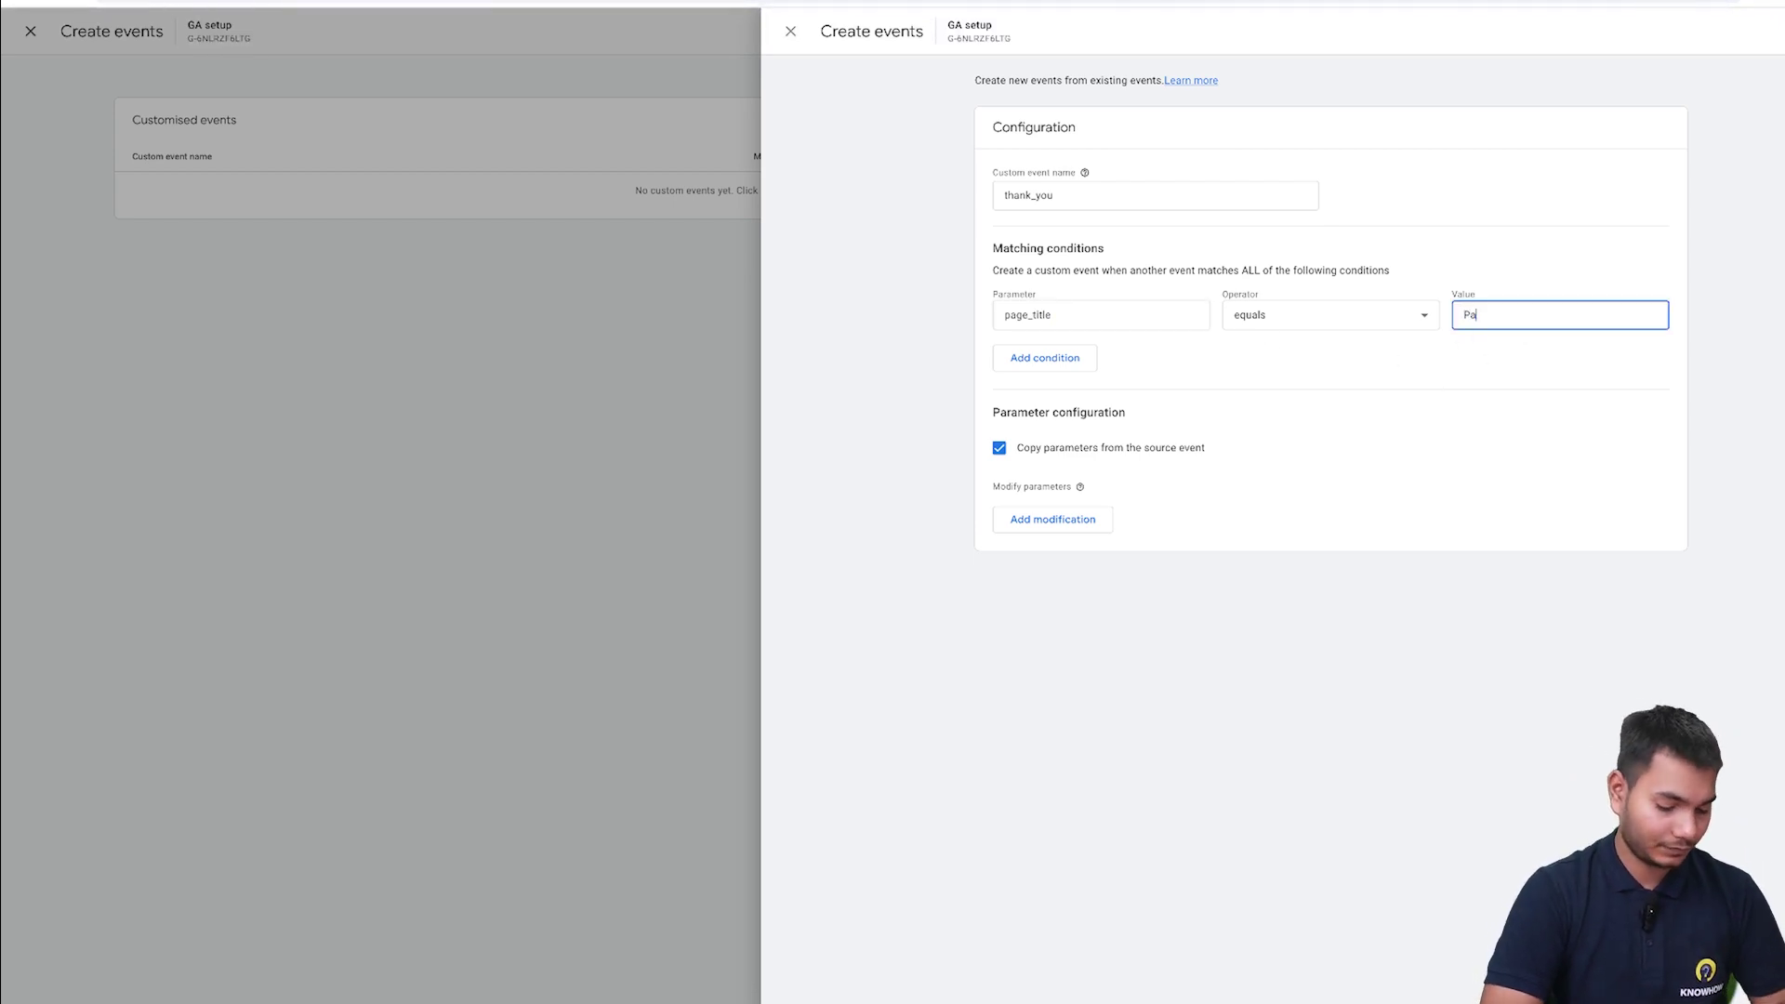
type("ge_view")
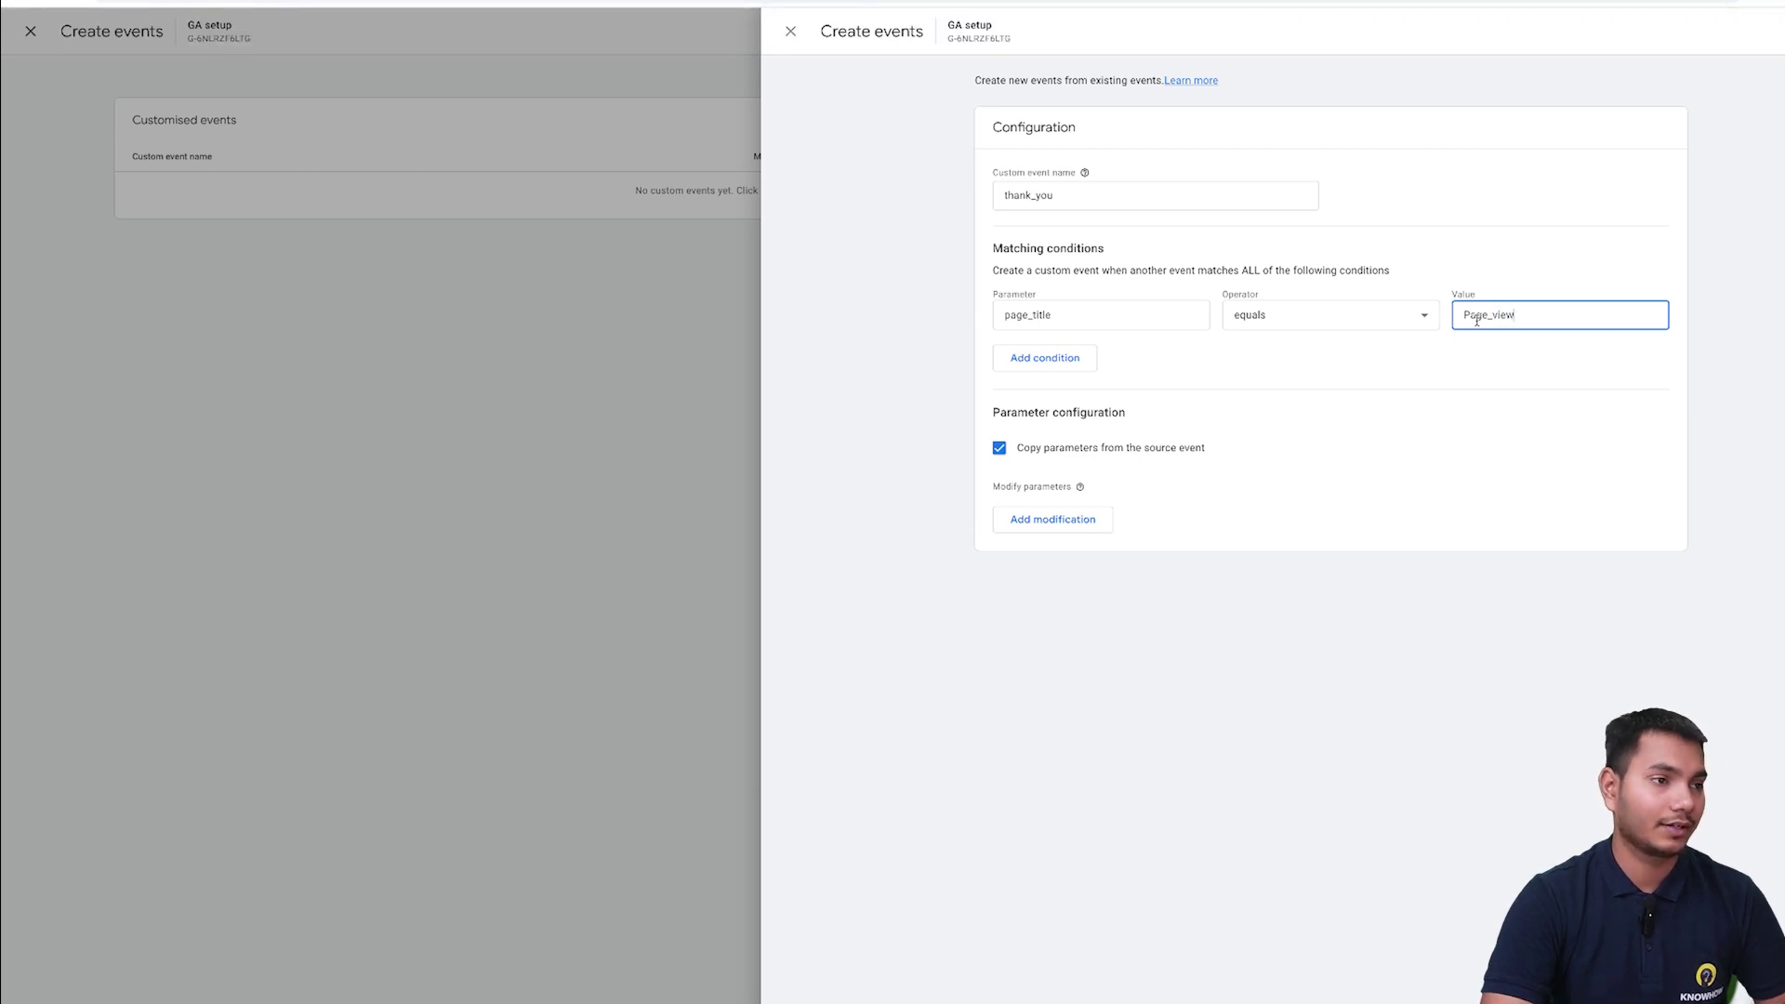
left_click(1469, 316)
key("BackSpace")
type("p")
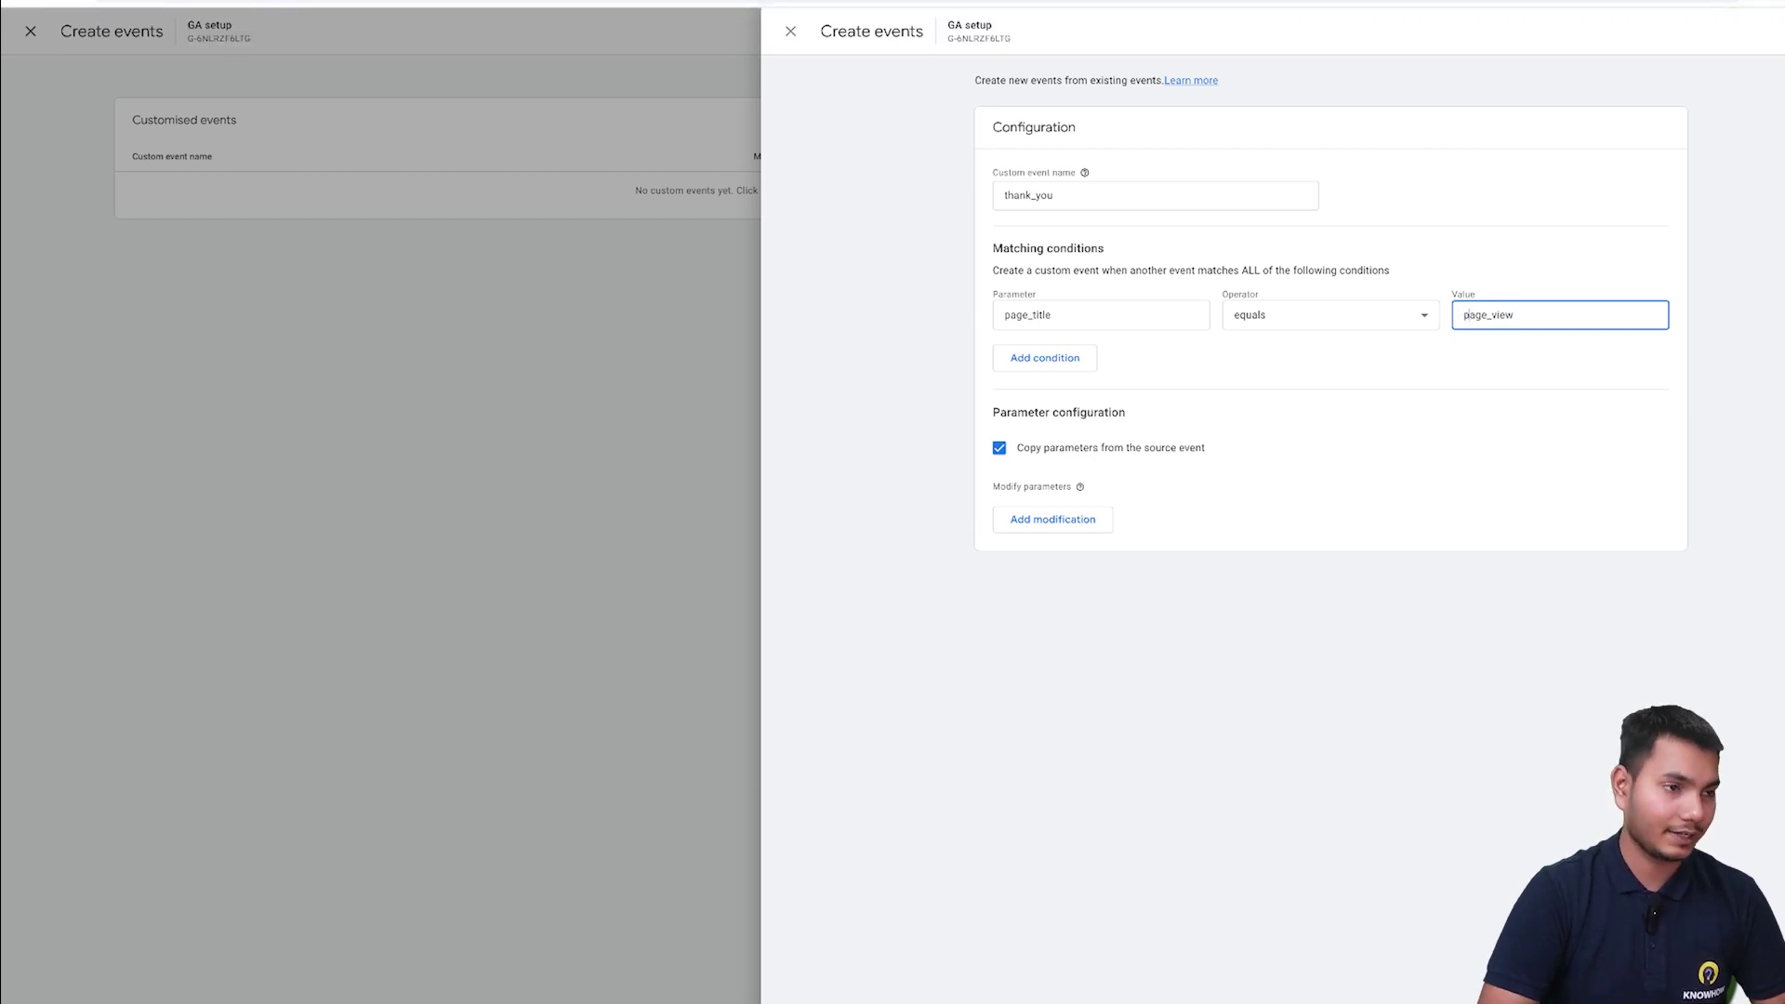
left_click(1535, 316)
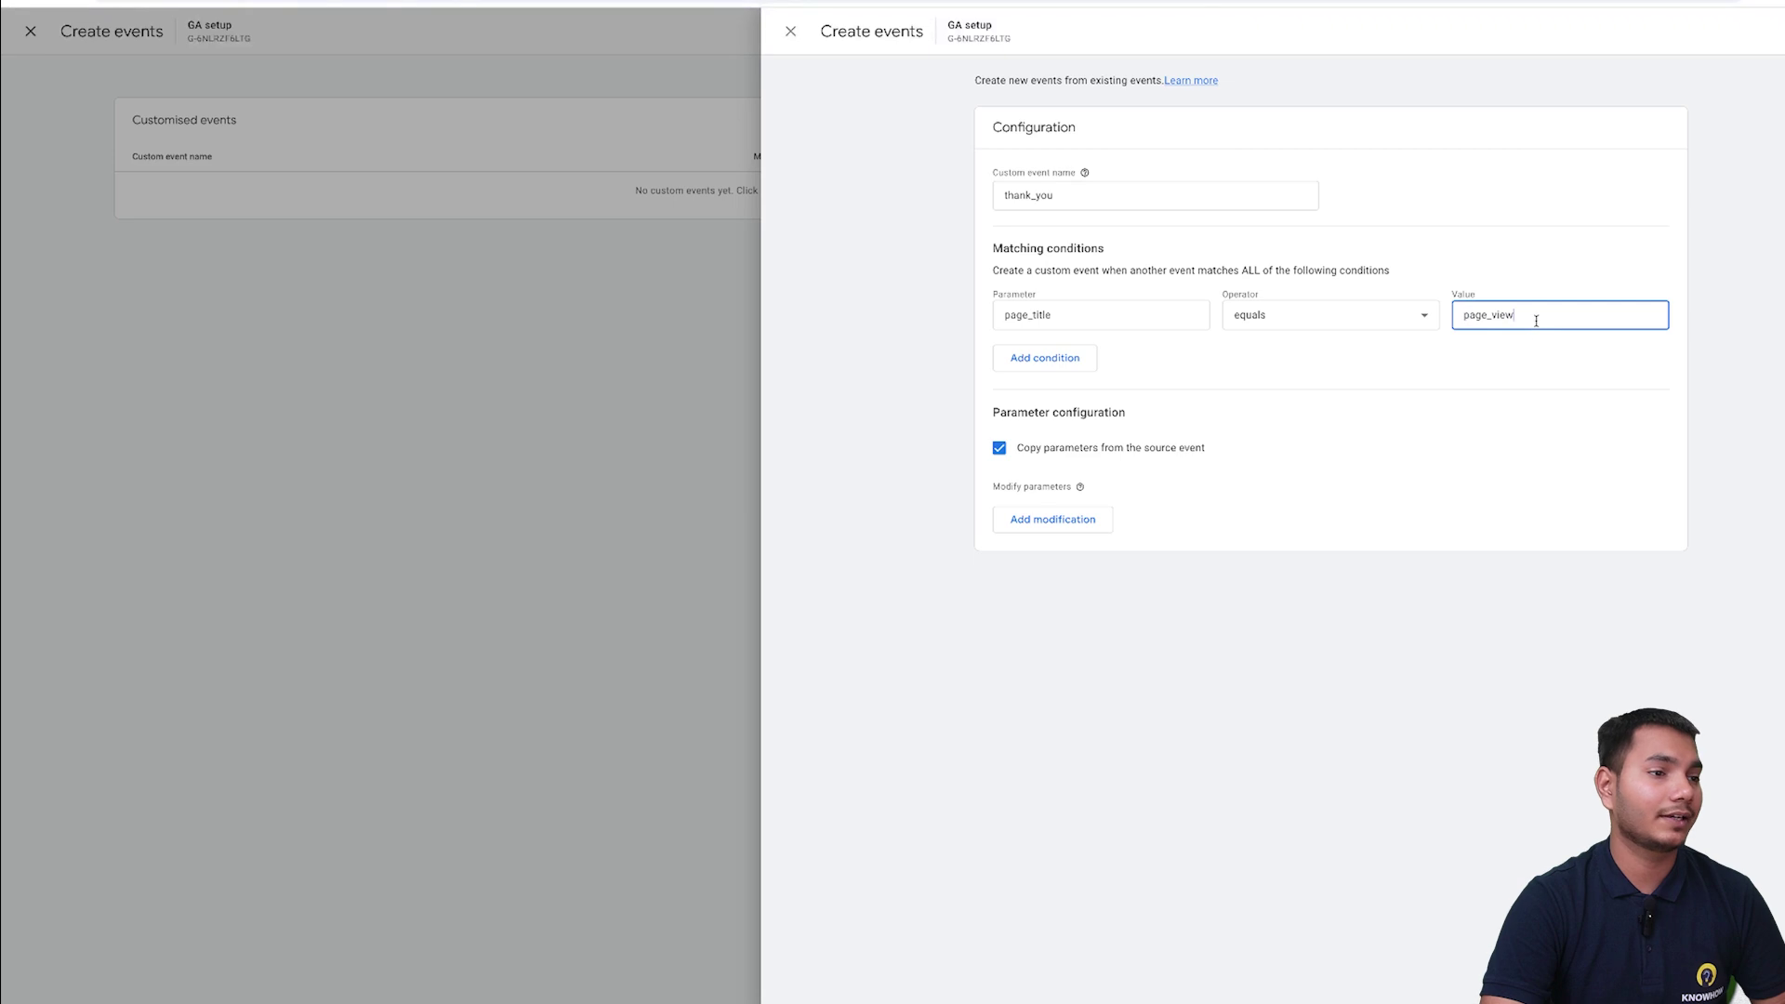
left_click(1071, 368)
- Set the second condition to page_location with the equals operator, then switch to My Blog
left_click(1128, 370)
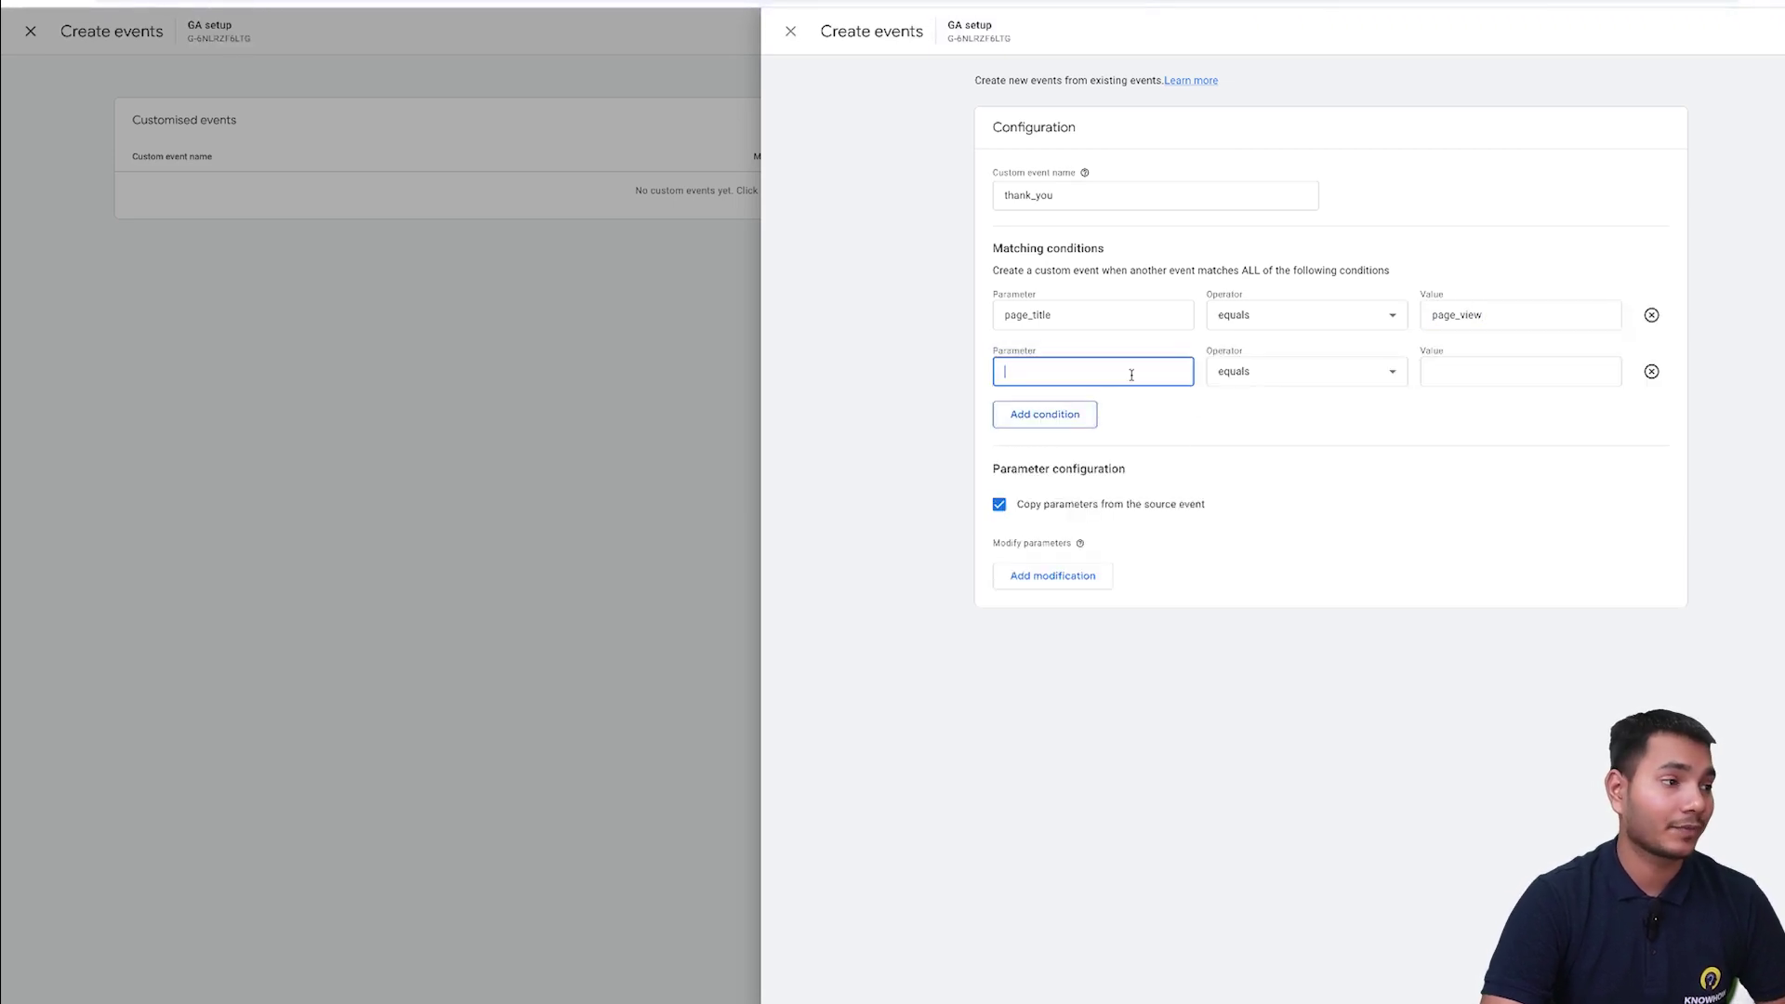
type("page")
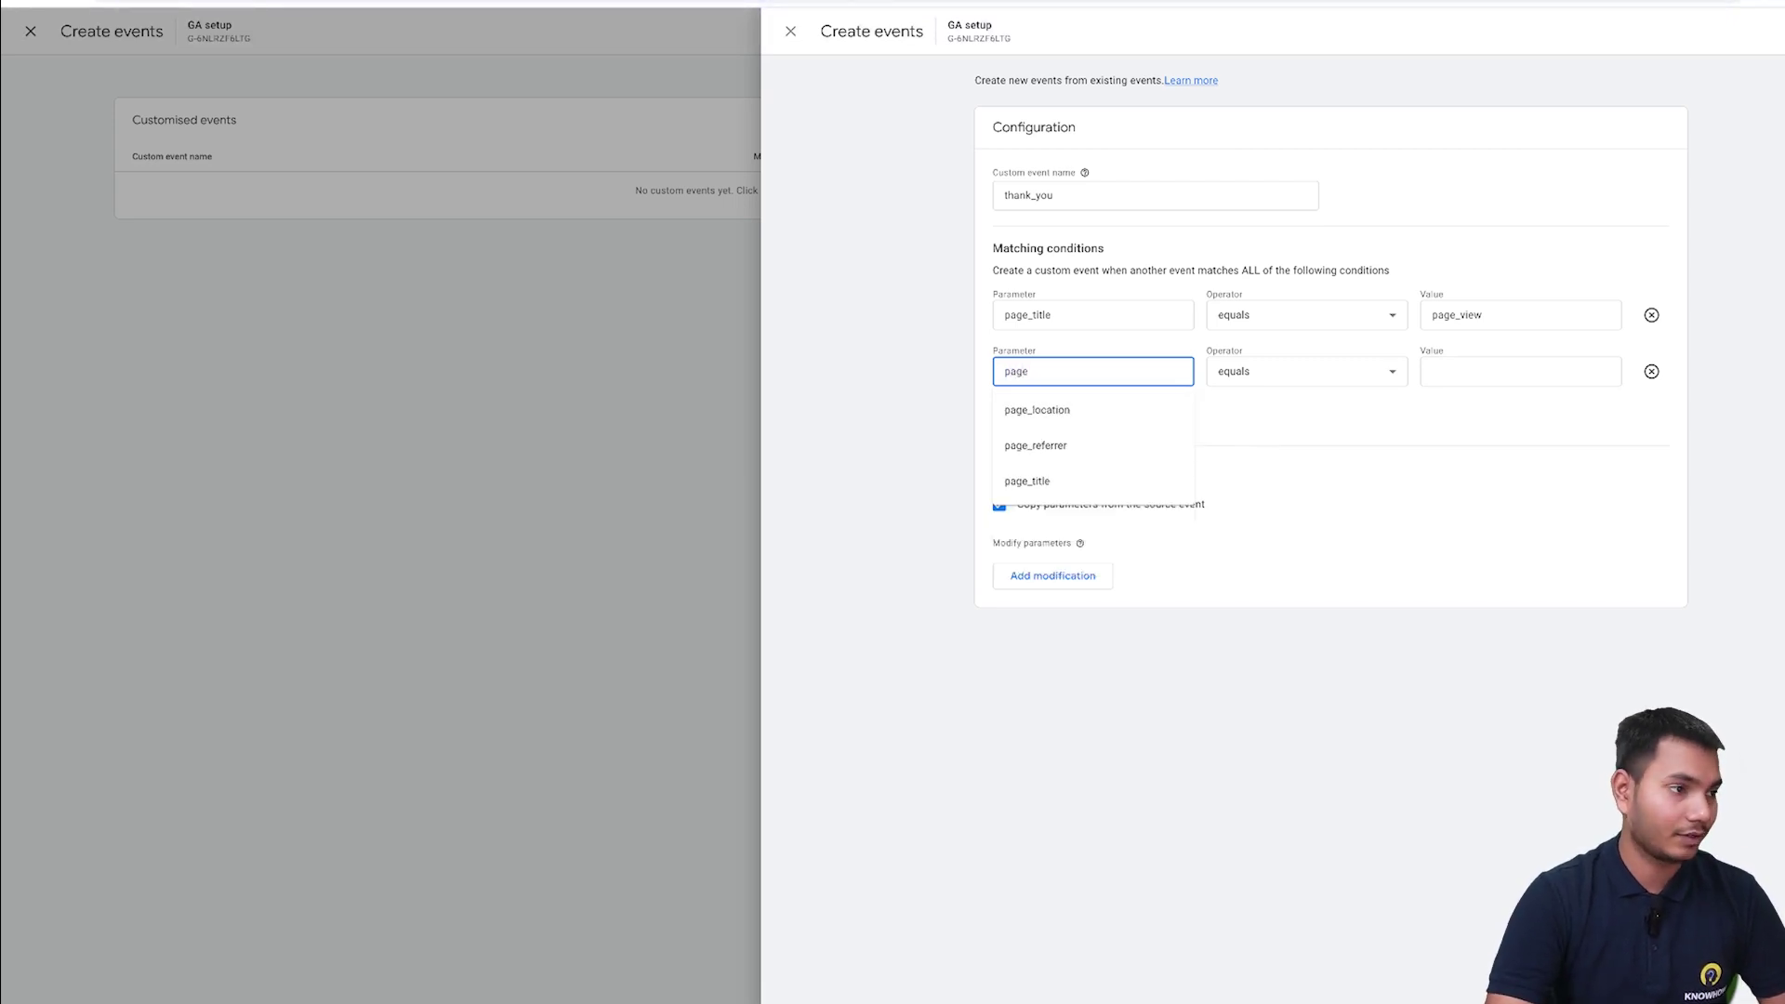
left_click(1144, 411)
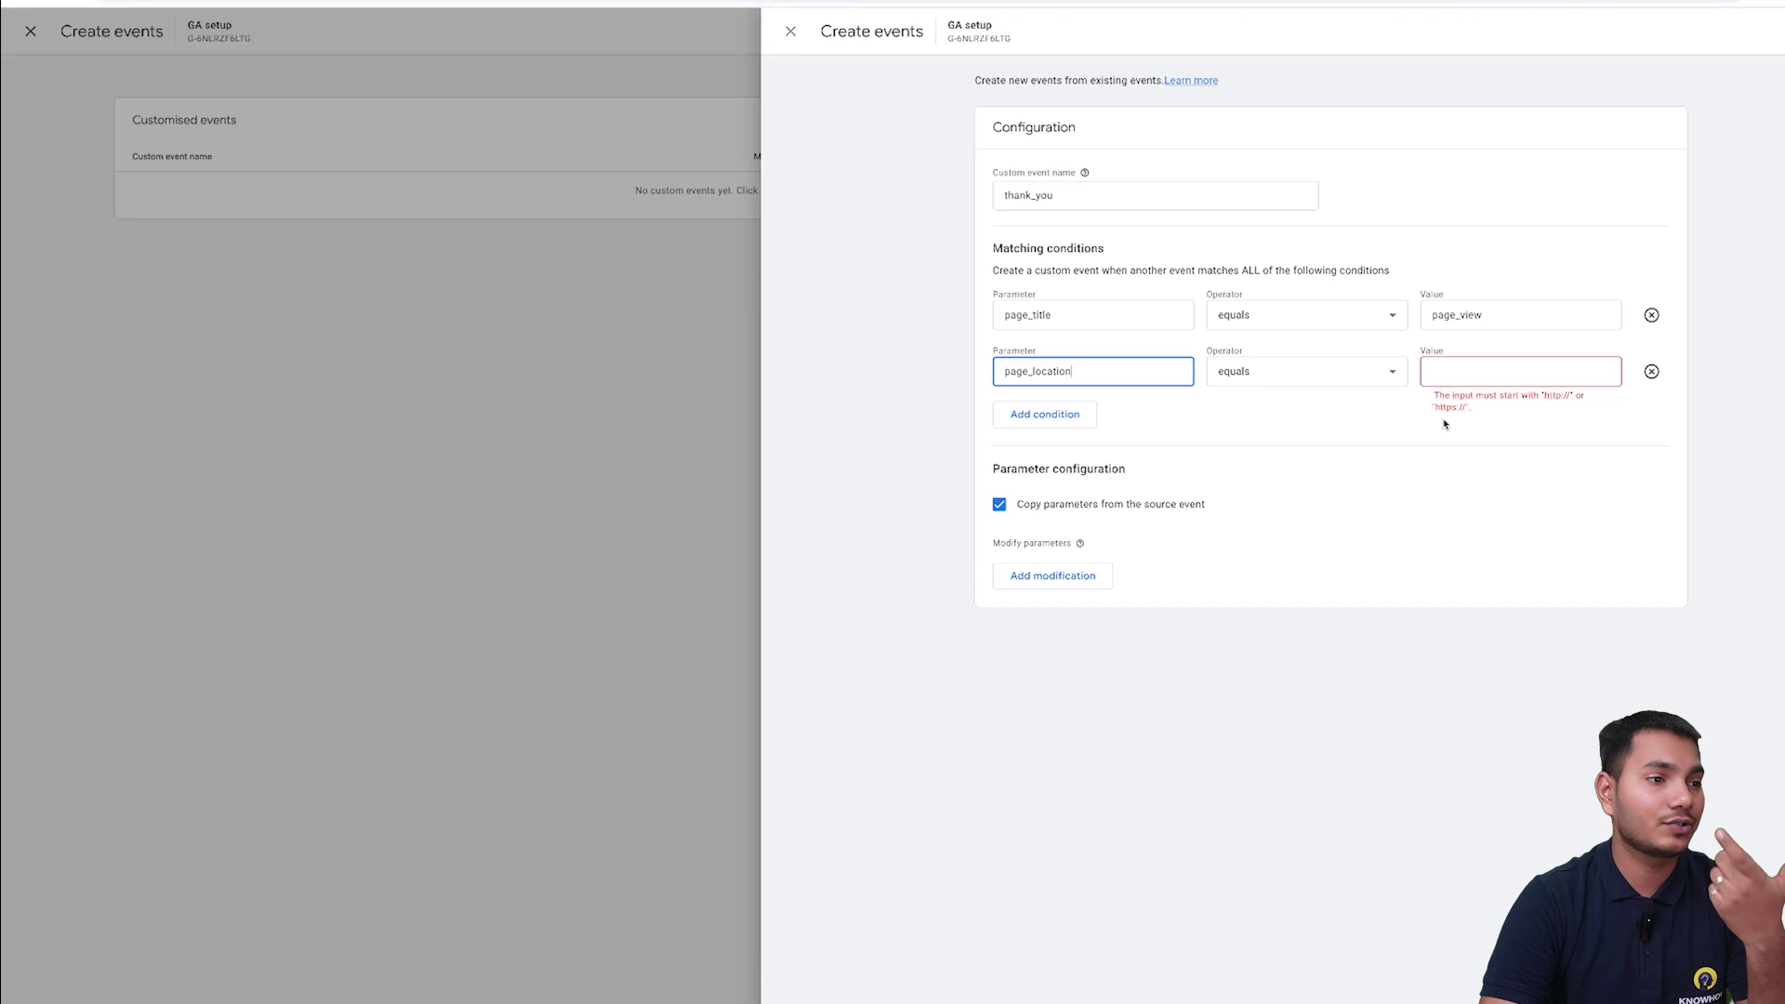
left_click(1372, 372)
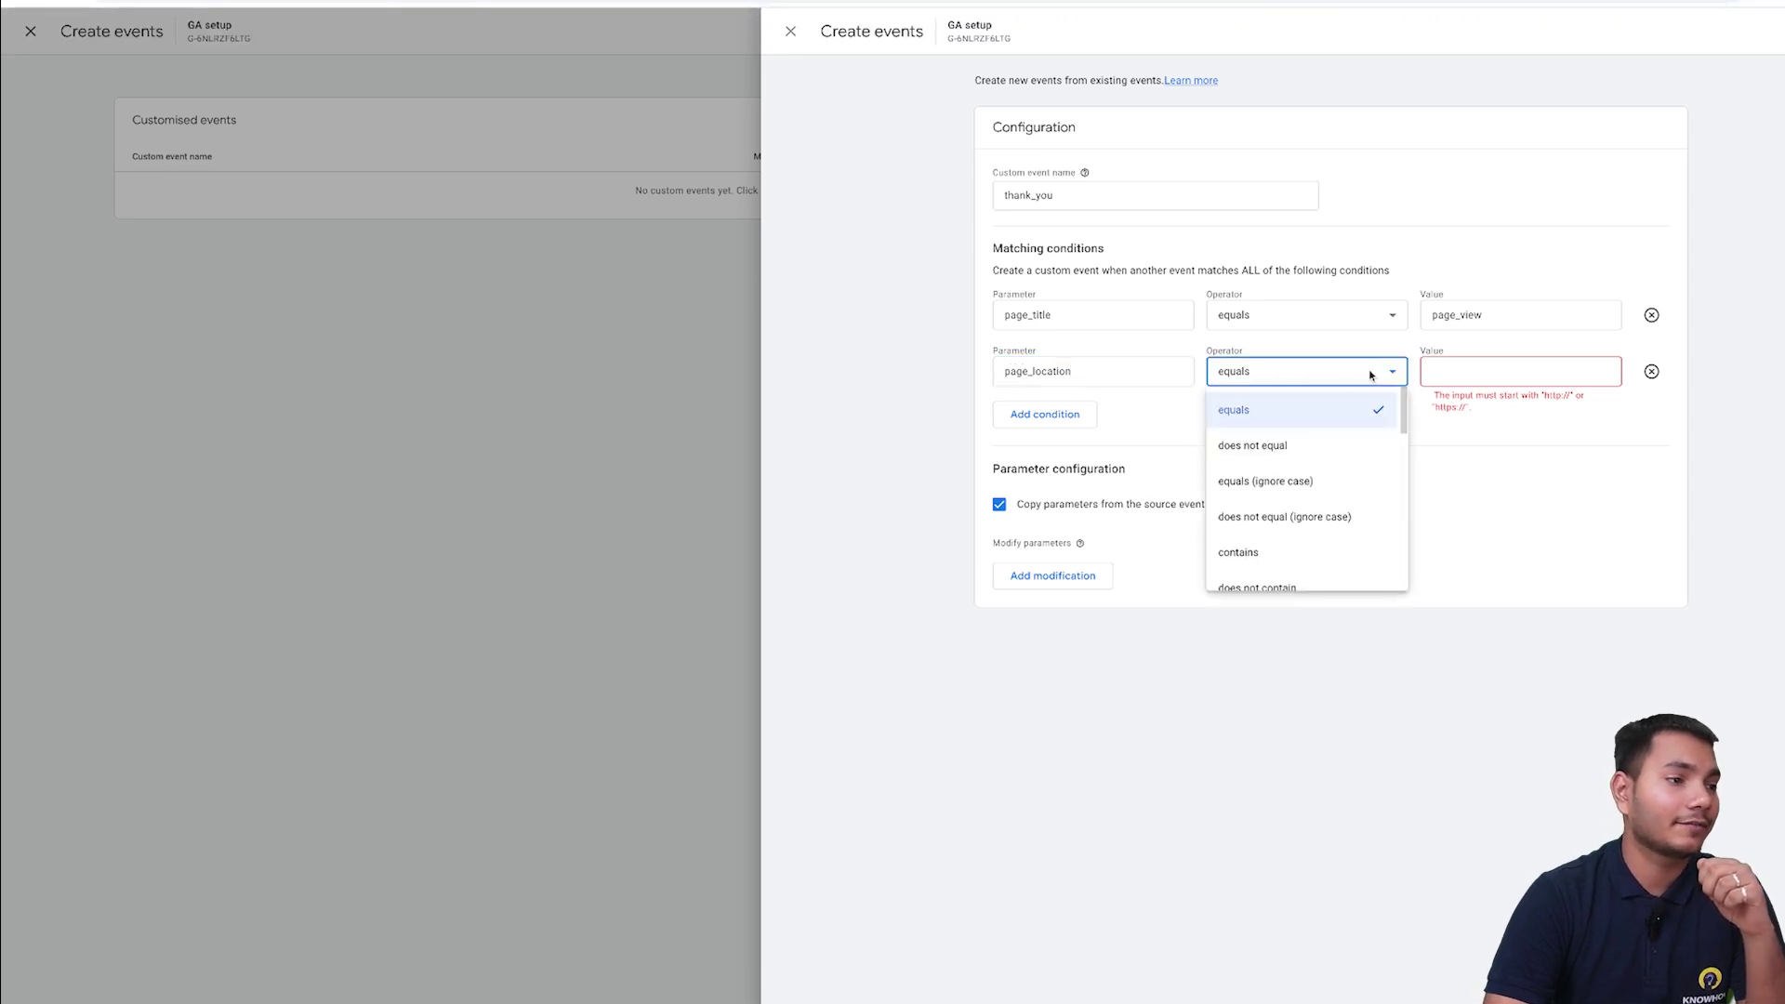
left_click(1304, 405)
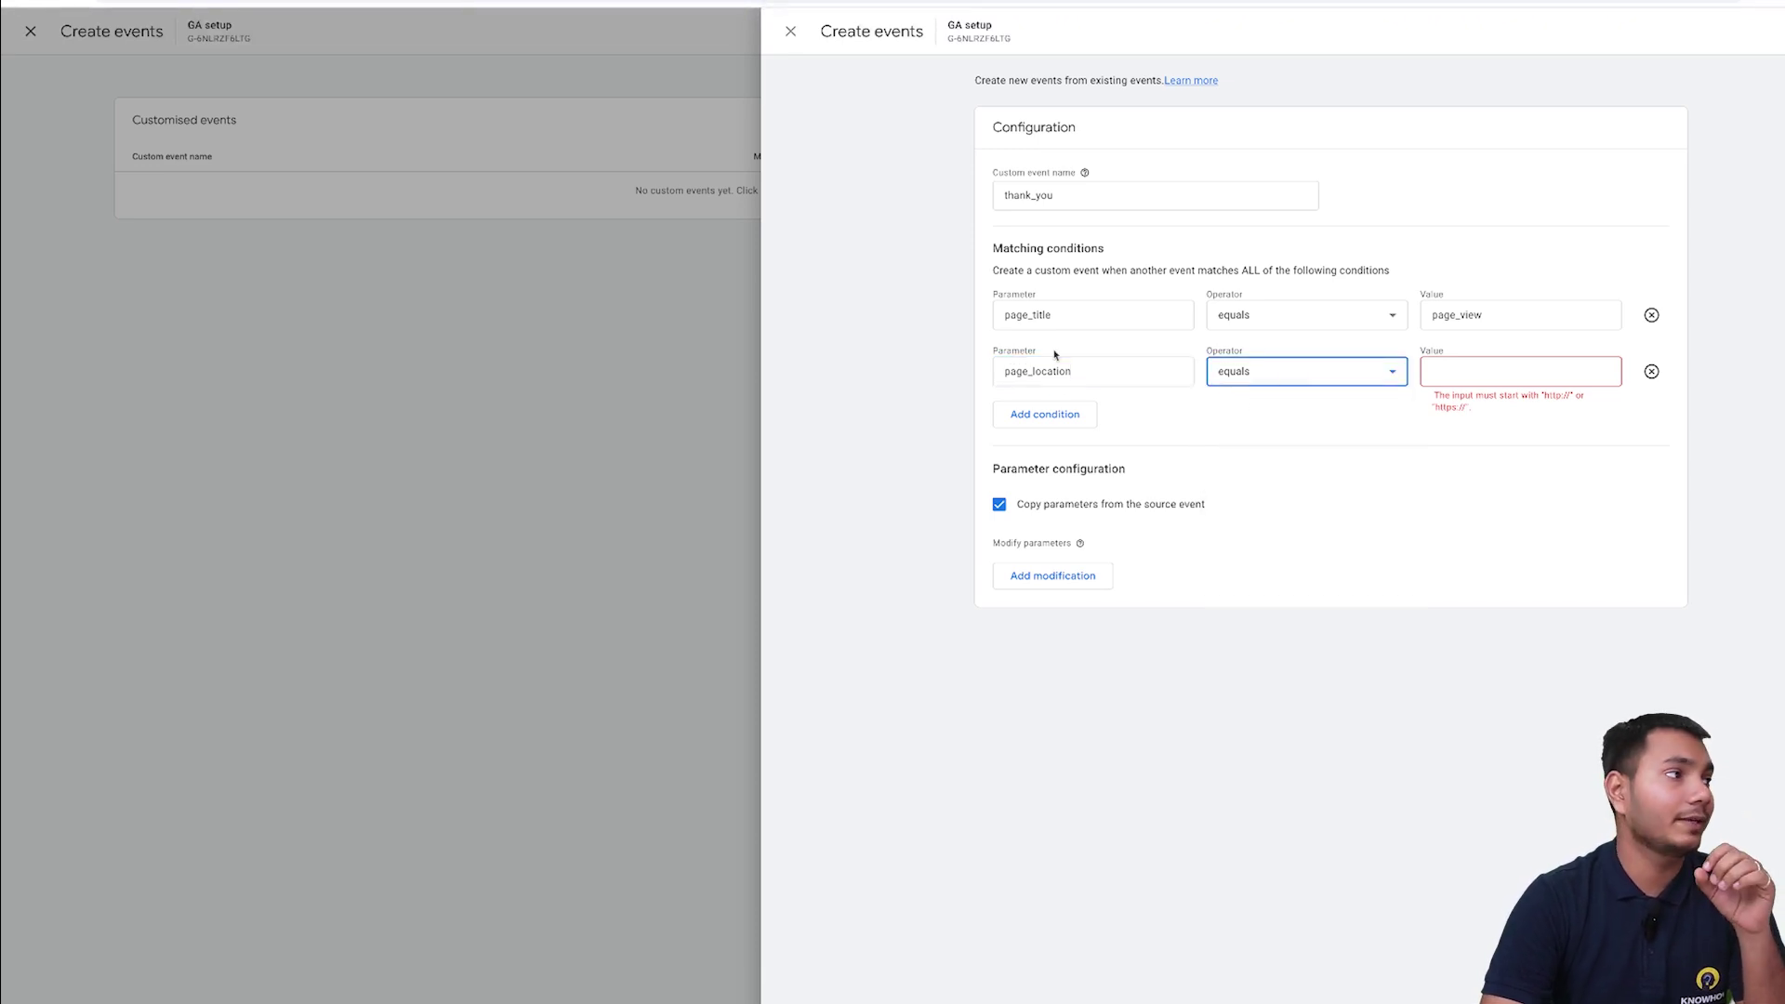
left_click(454, 1)
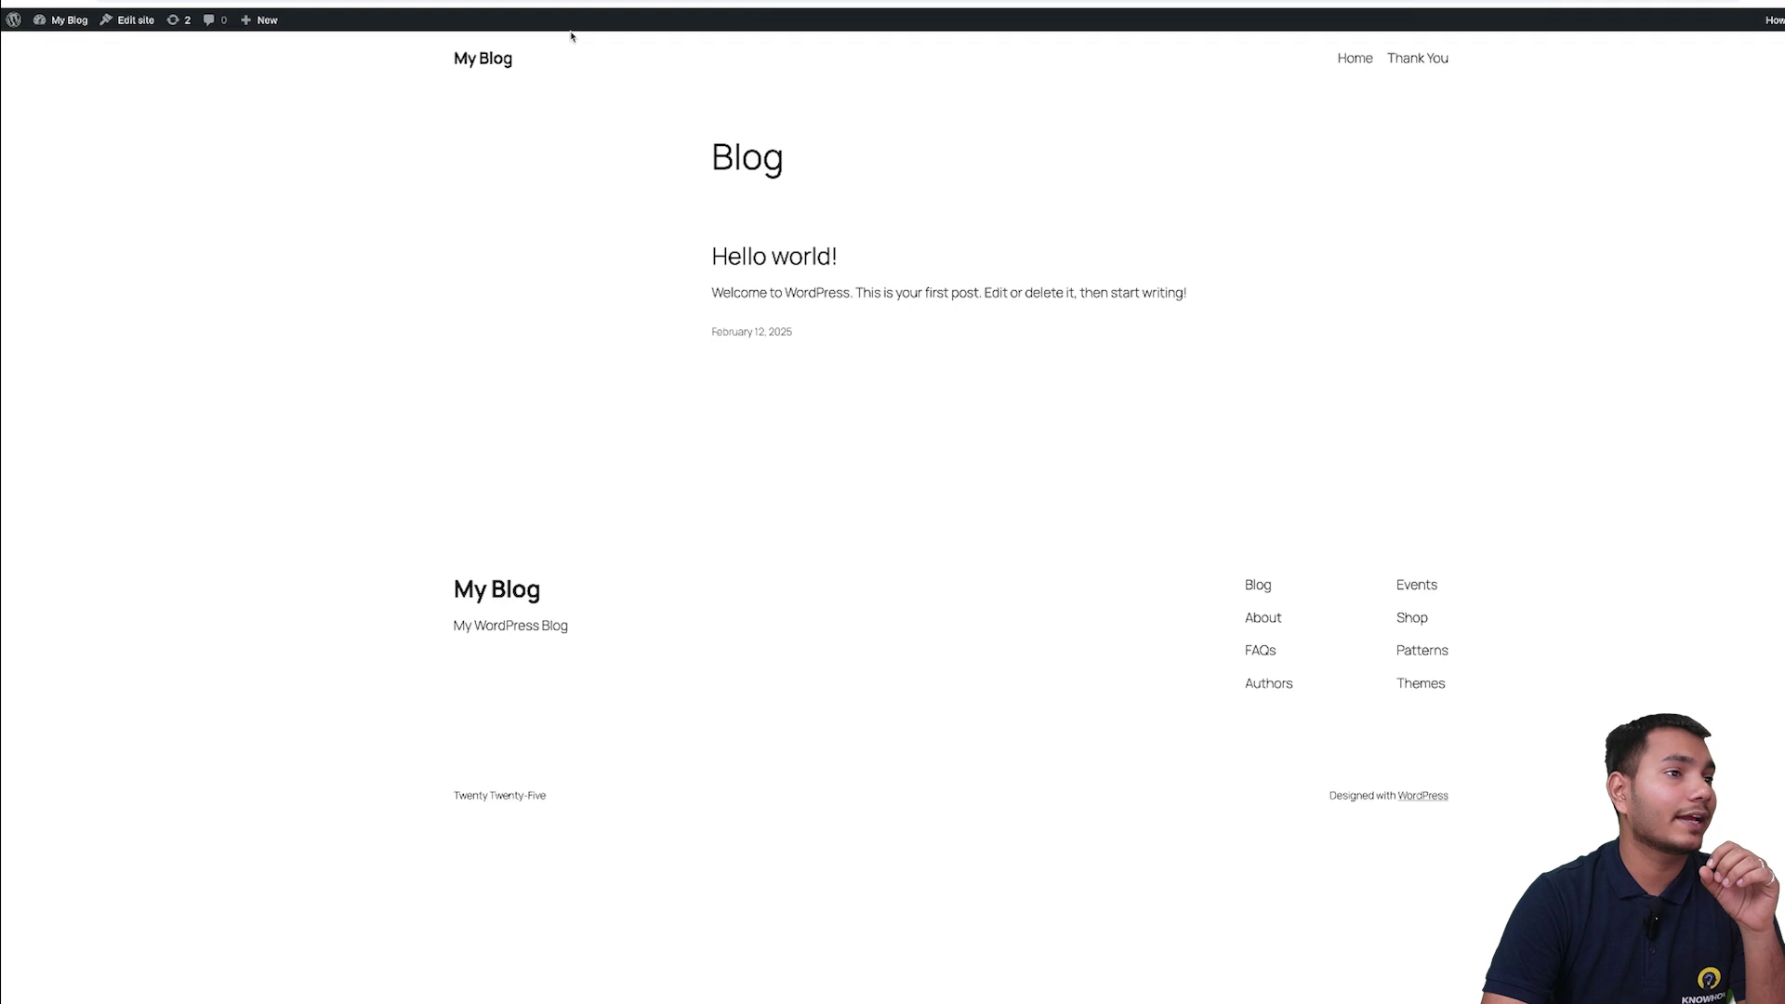
- Copy the My Blog Thank You page URL into the page_location condition value
left_click(1421, 68)
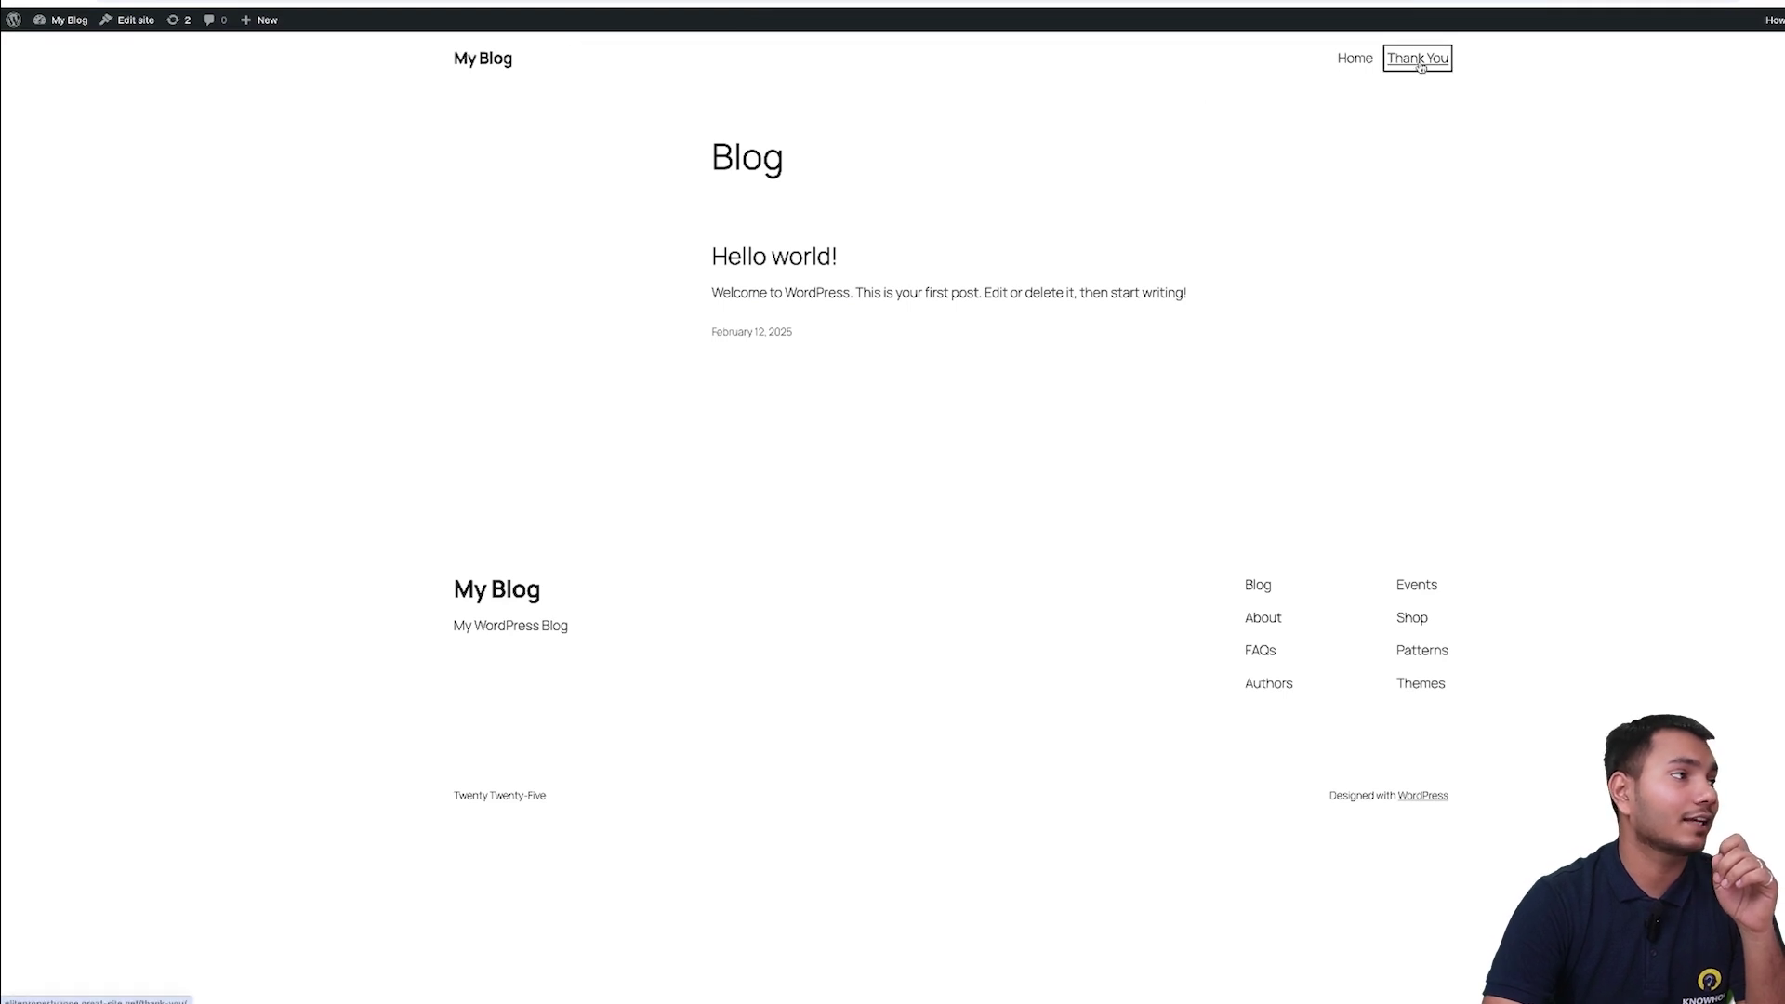
left_click(288, 25)
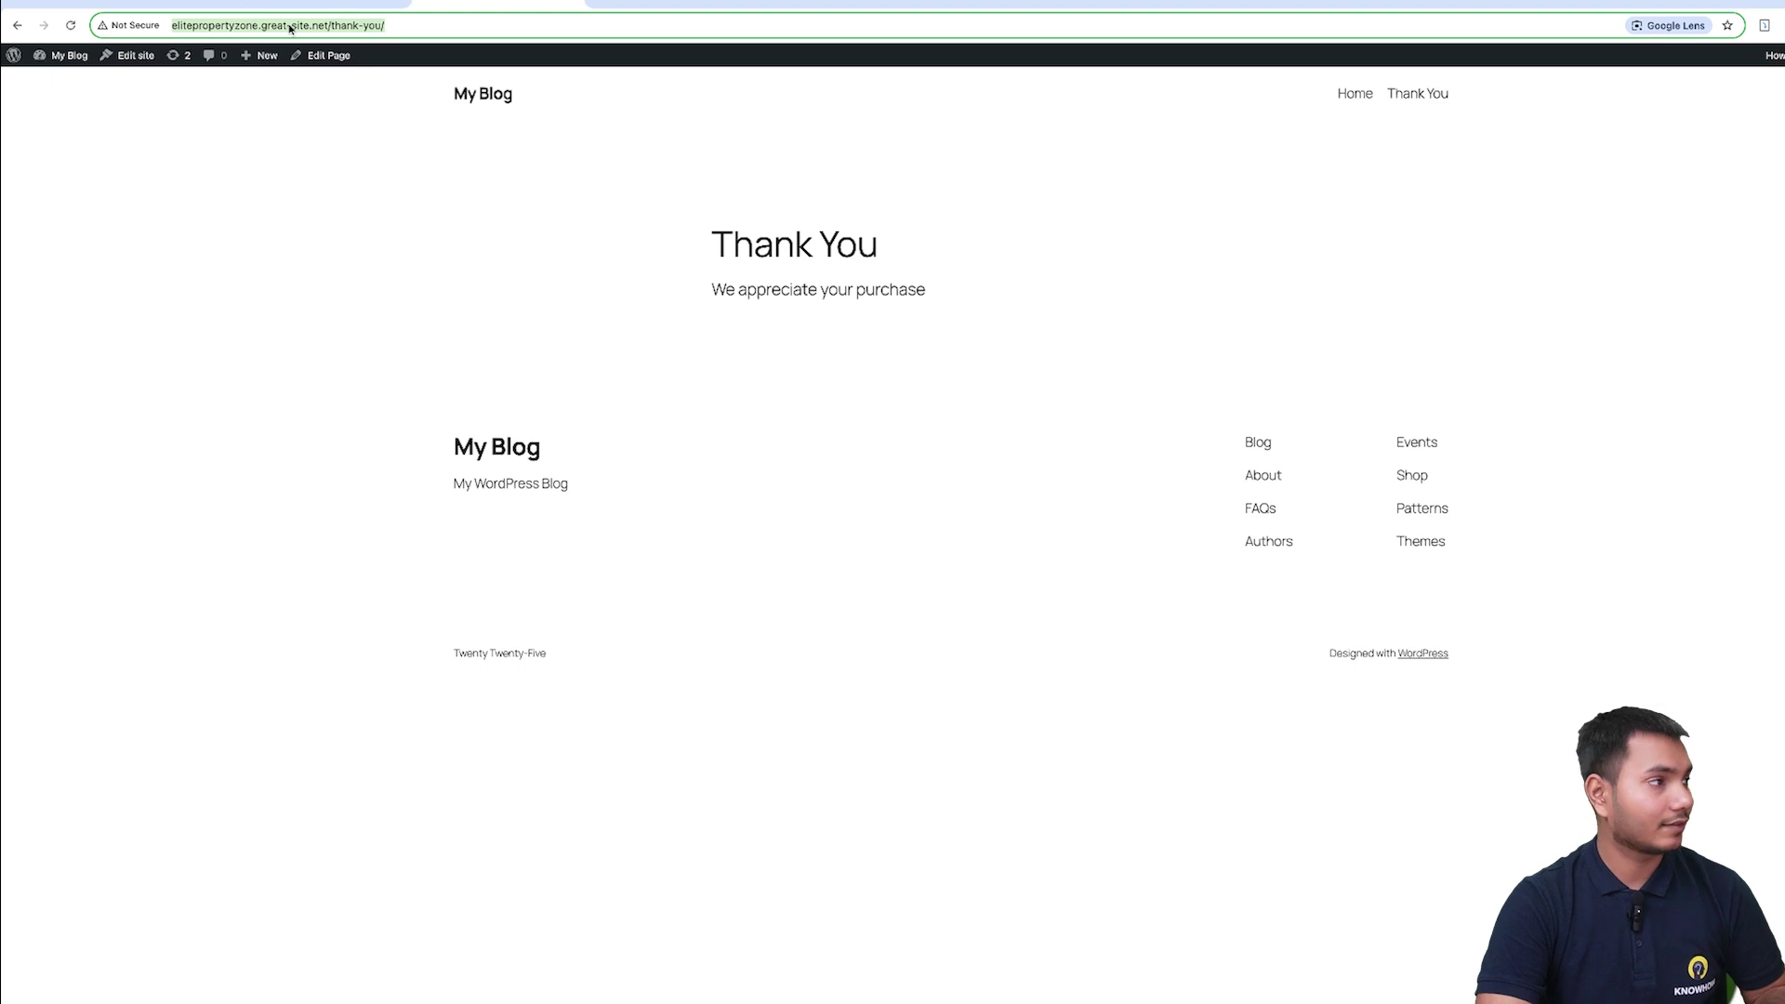
left_click(638, 9)
left_click(1525, 404)
type("https://propertyzone.great-site.net/thank-you/")
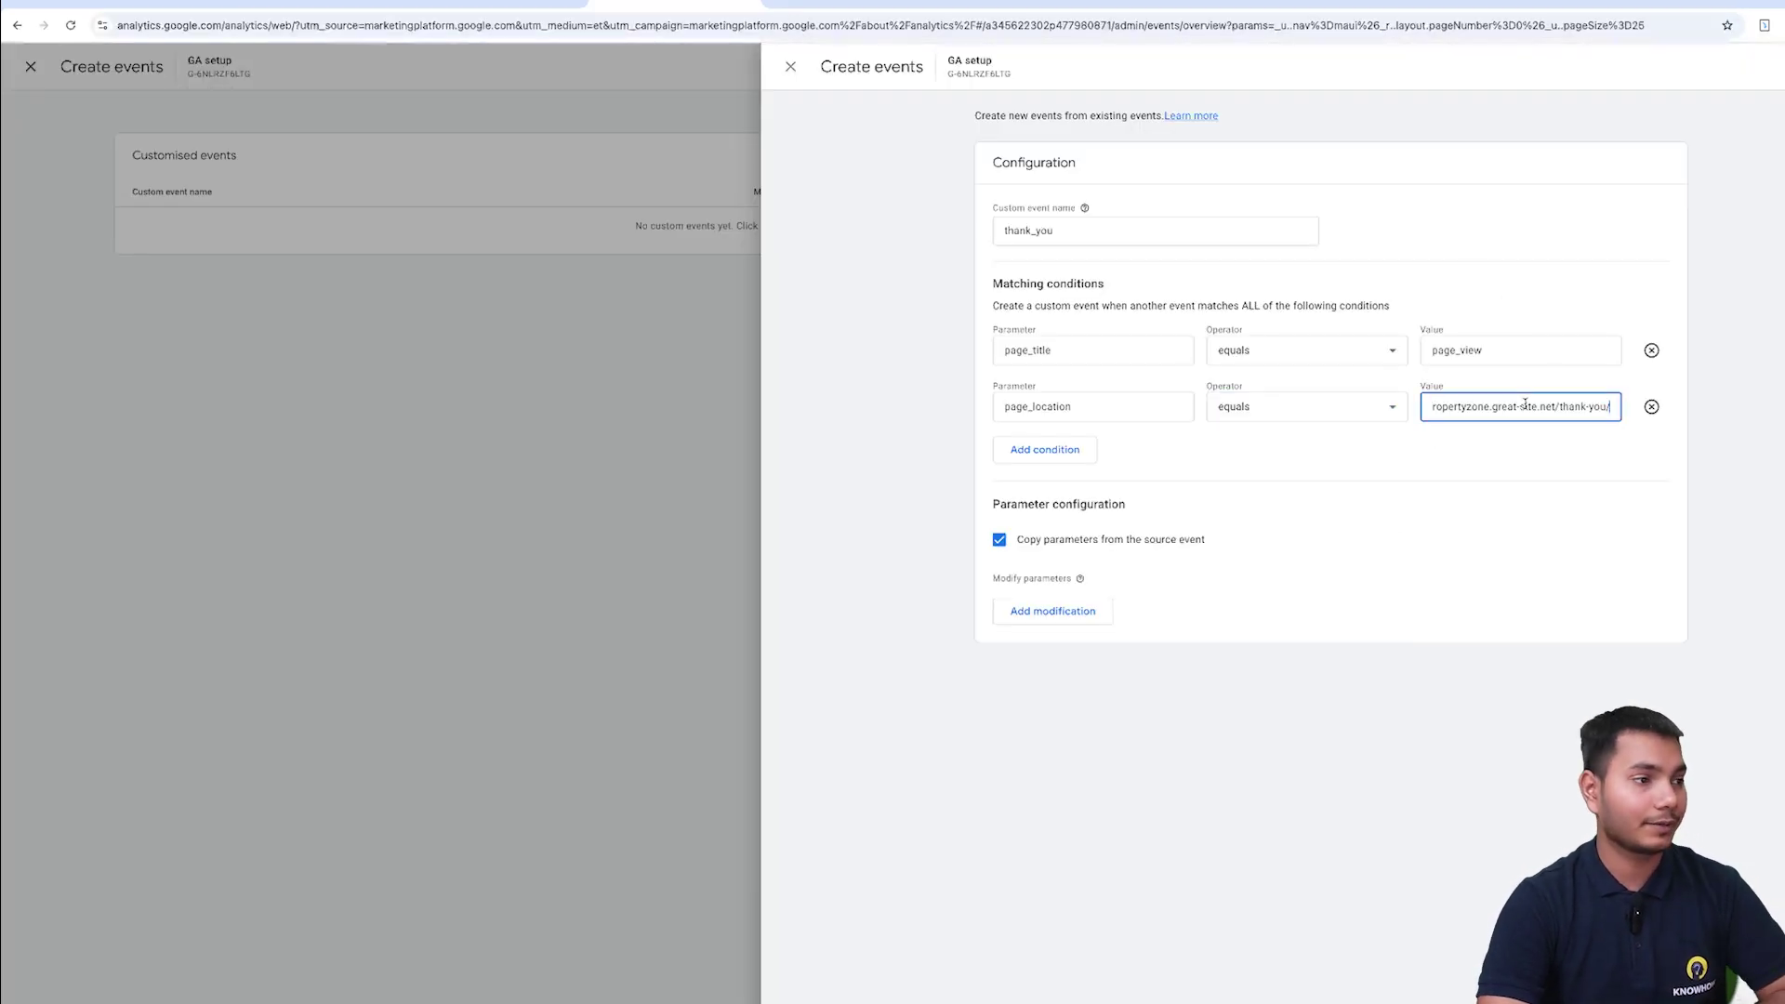
- Confirm the page_location value and save the thank_you custom event
left_click(1443, 469)
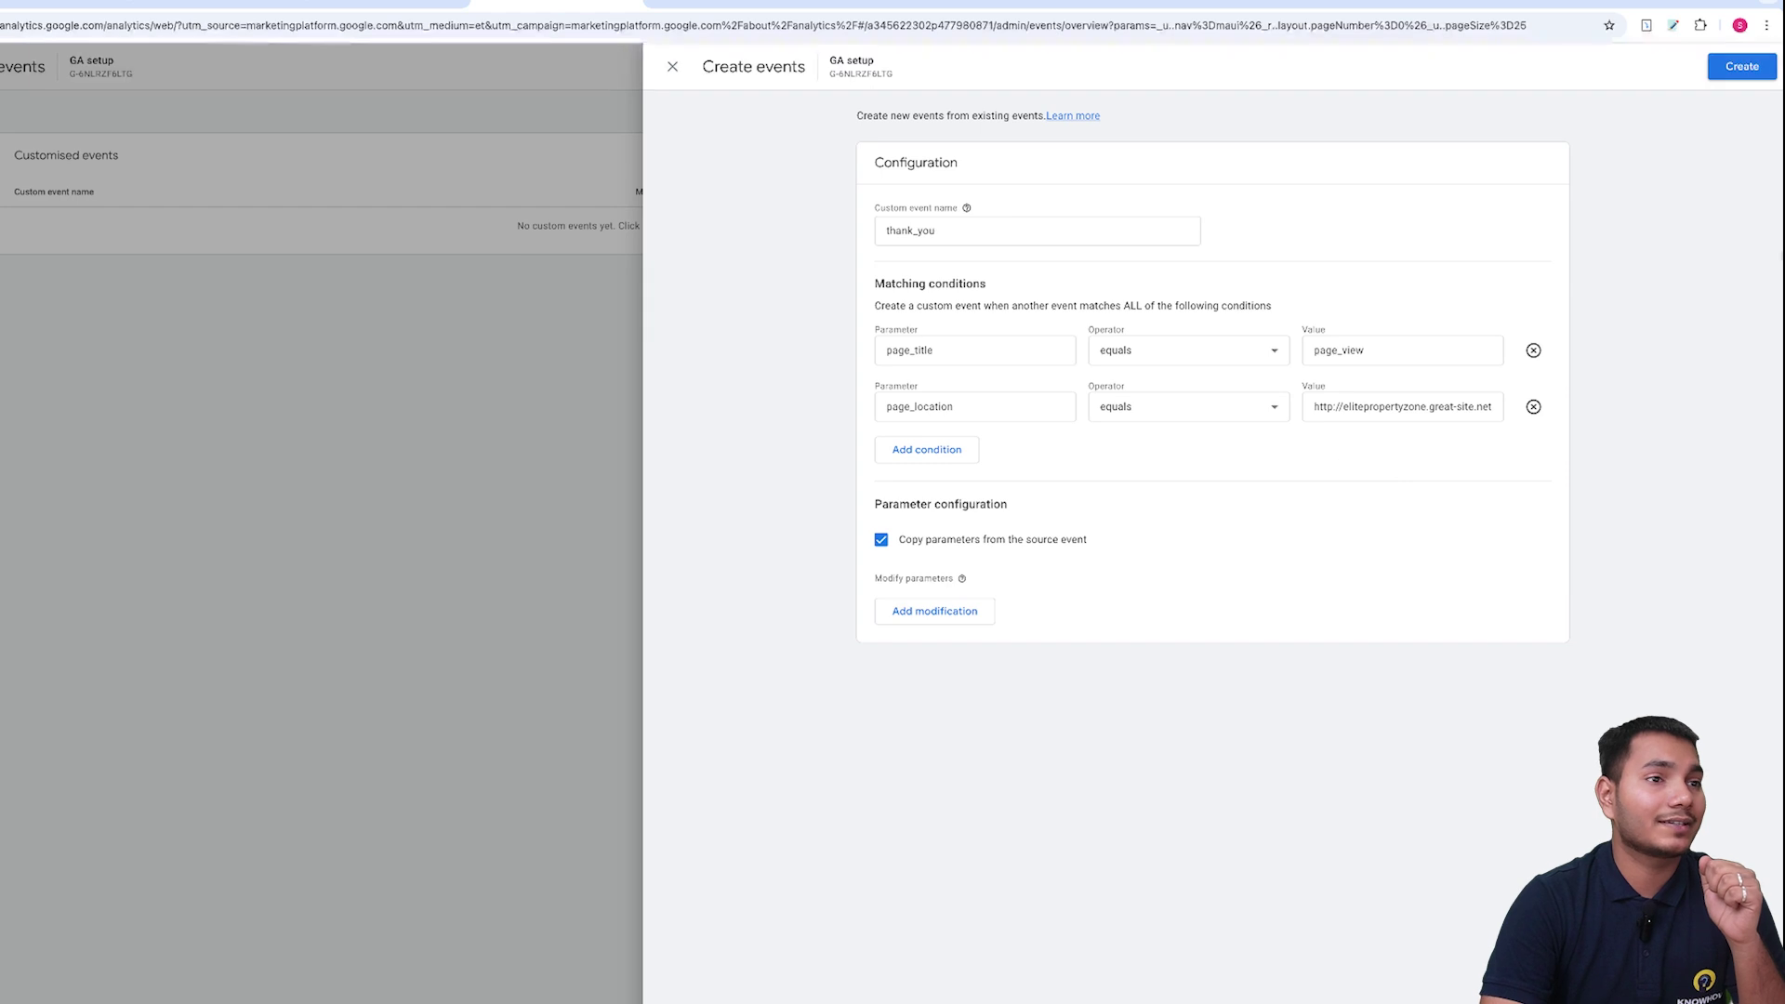
left_click(1734, 68)
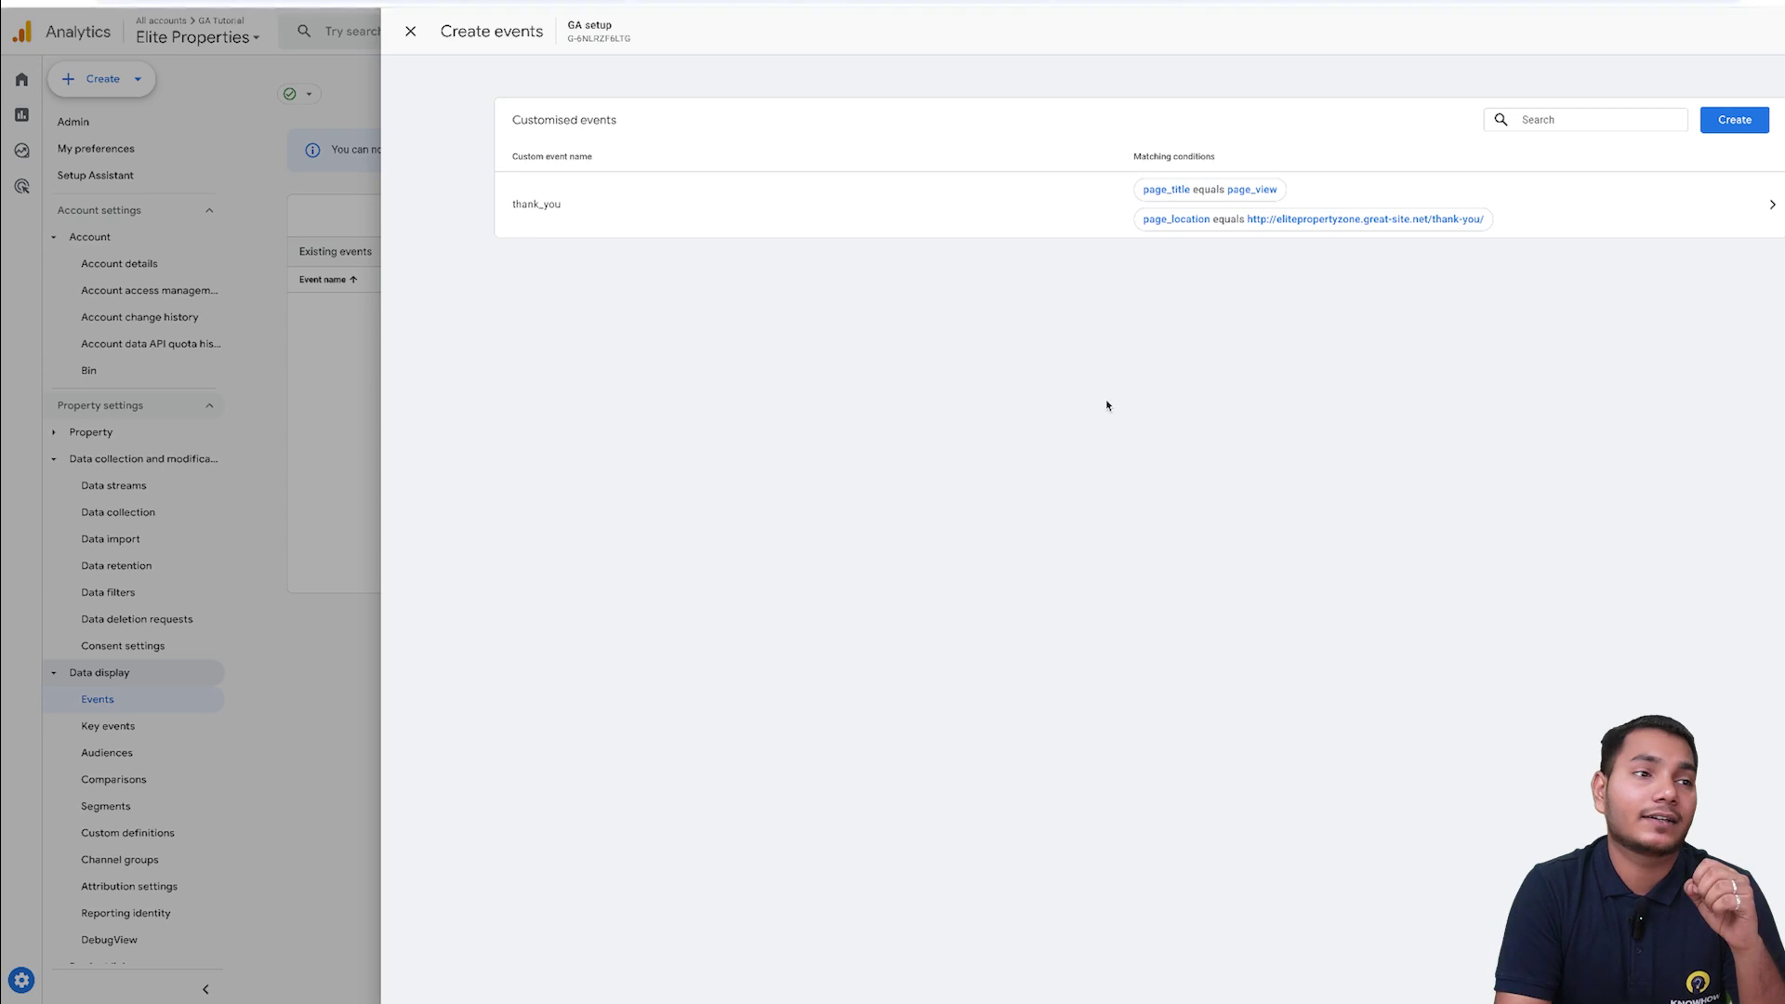
- Start another custom event and name it instagram
left_click(1734, 119)
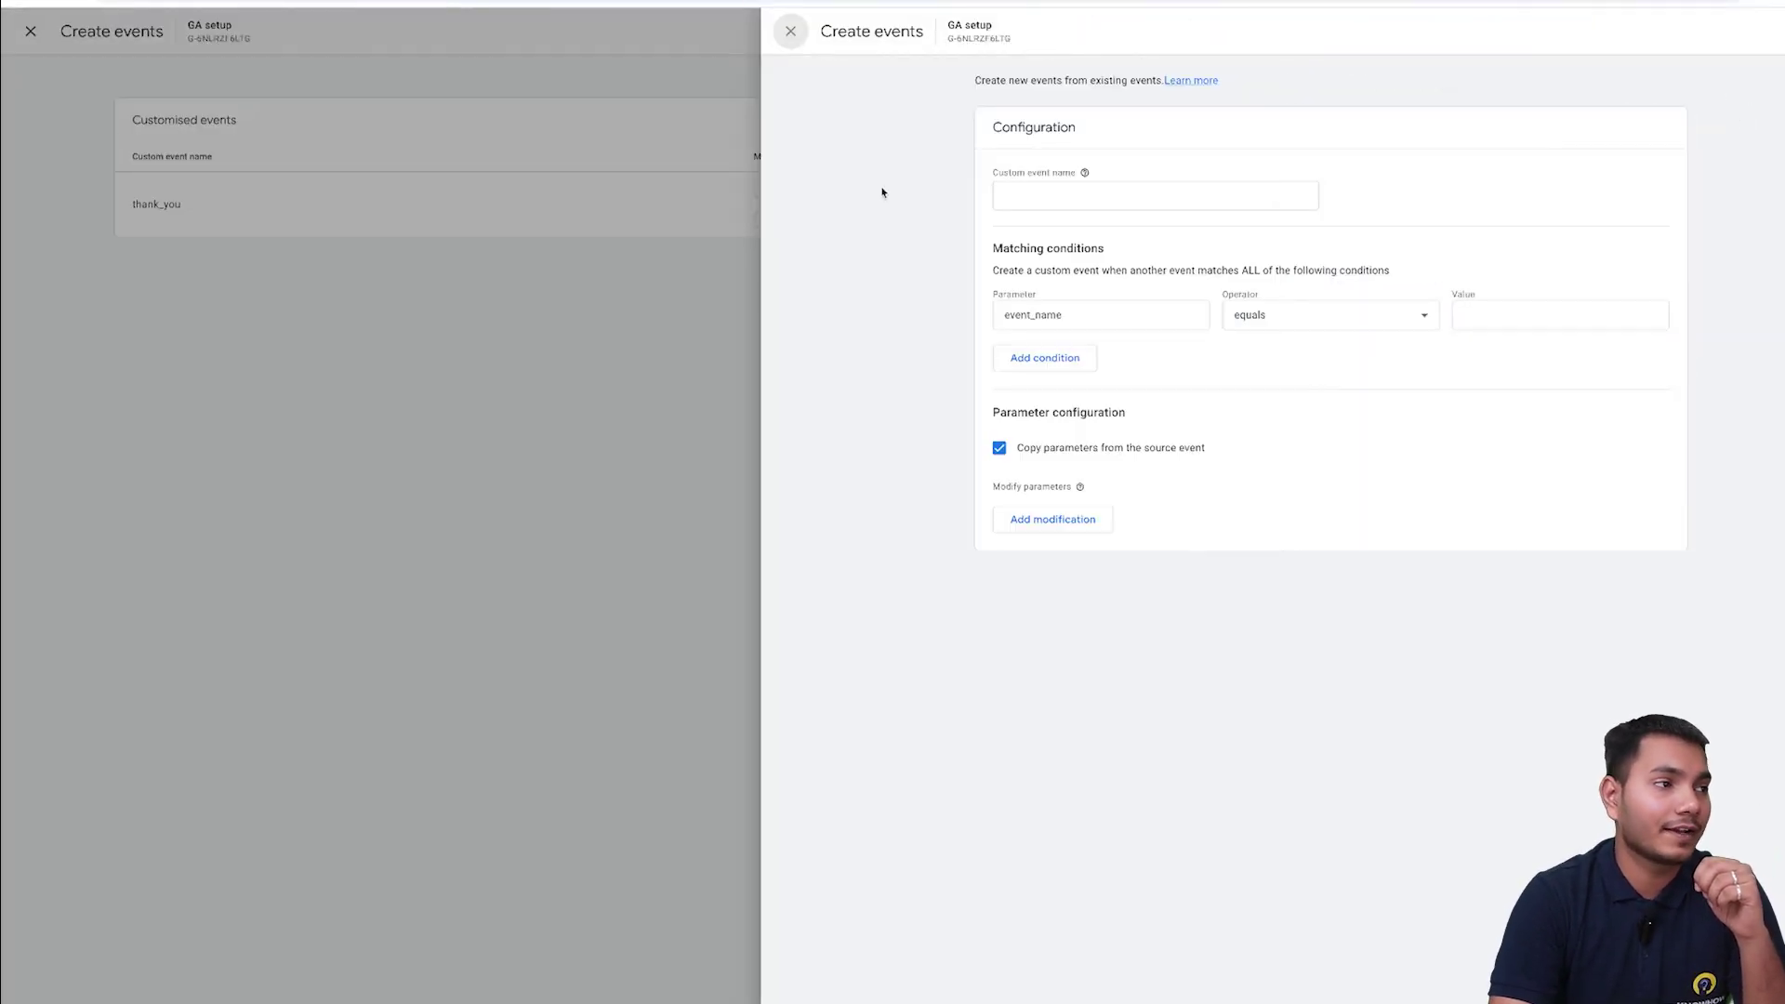
left_click(1140, 193)
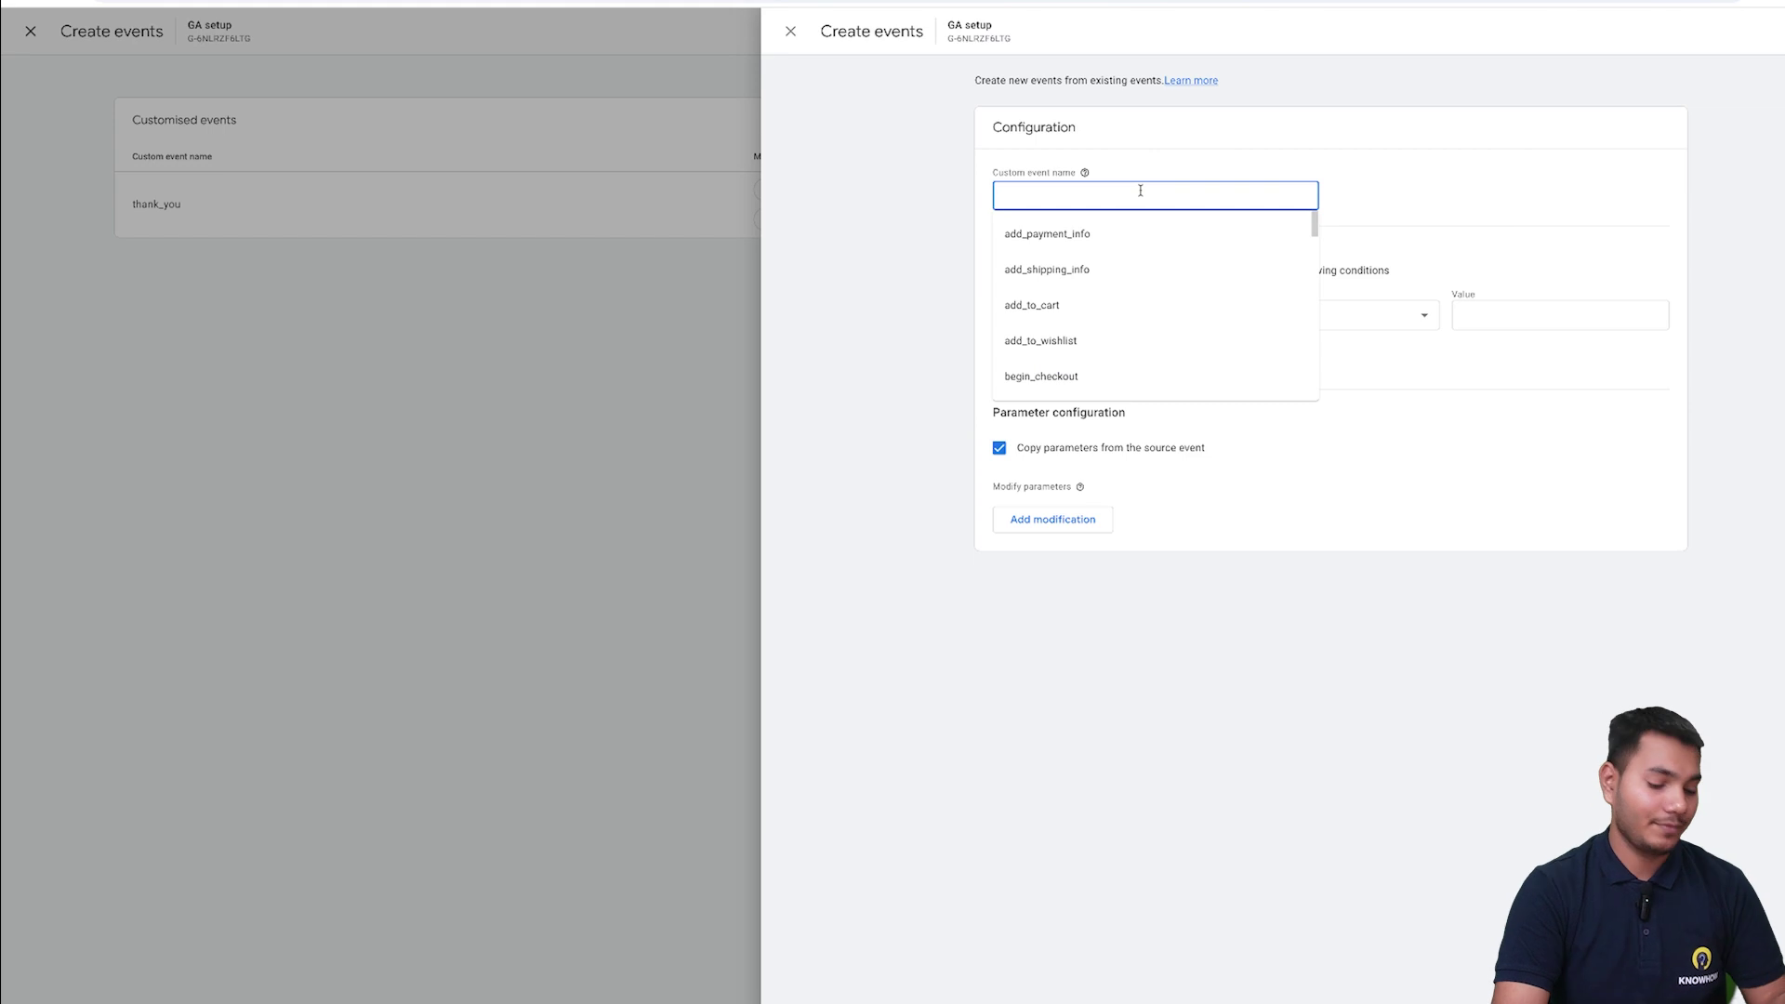
type("instagram")
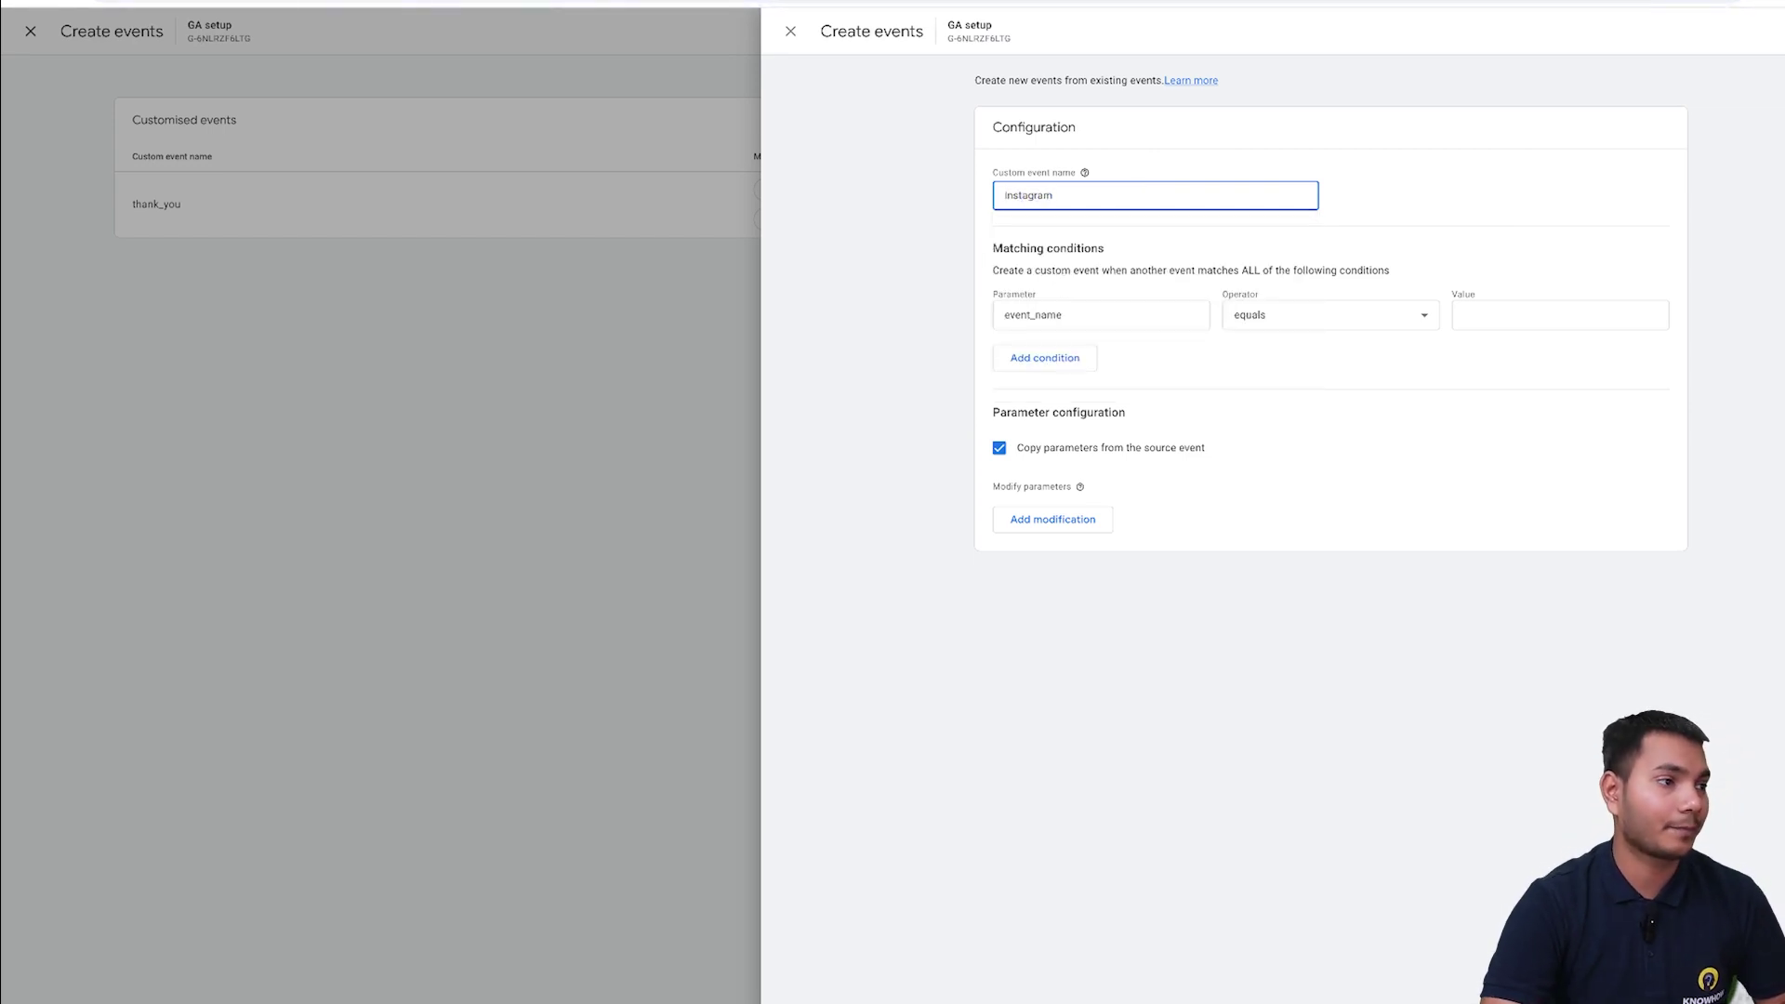
- Set the first condition to page_title equals instagram, then add a second condition row
left_click(1133, 309)
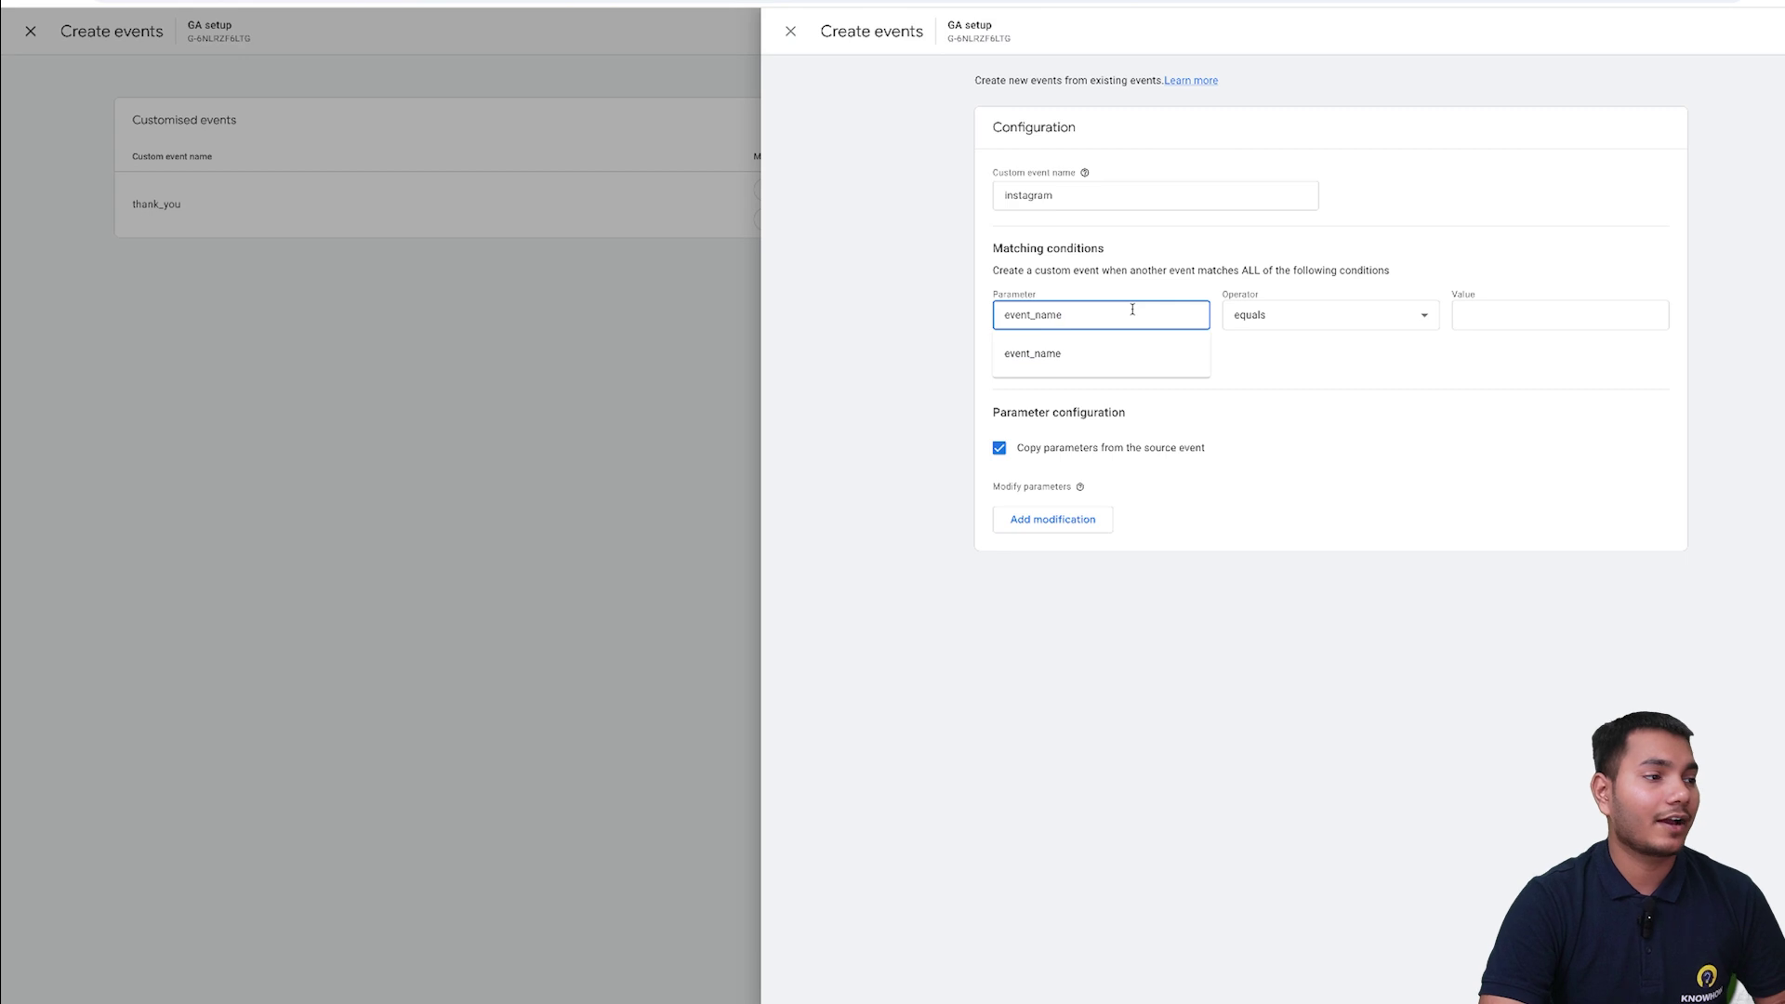
key("BackSpace")
key("BackSpace")
key("BackSpace")
key("BackSpace")
key("BackSpace")
key("BackSpace")
key("BackSpace")
key("BackSpace")
key("BackSpace")
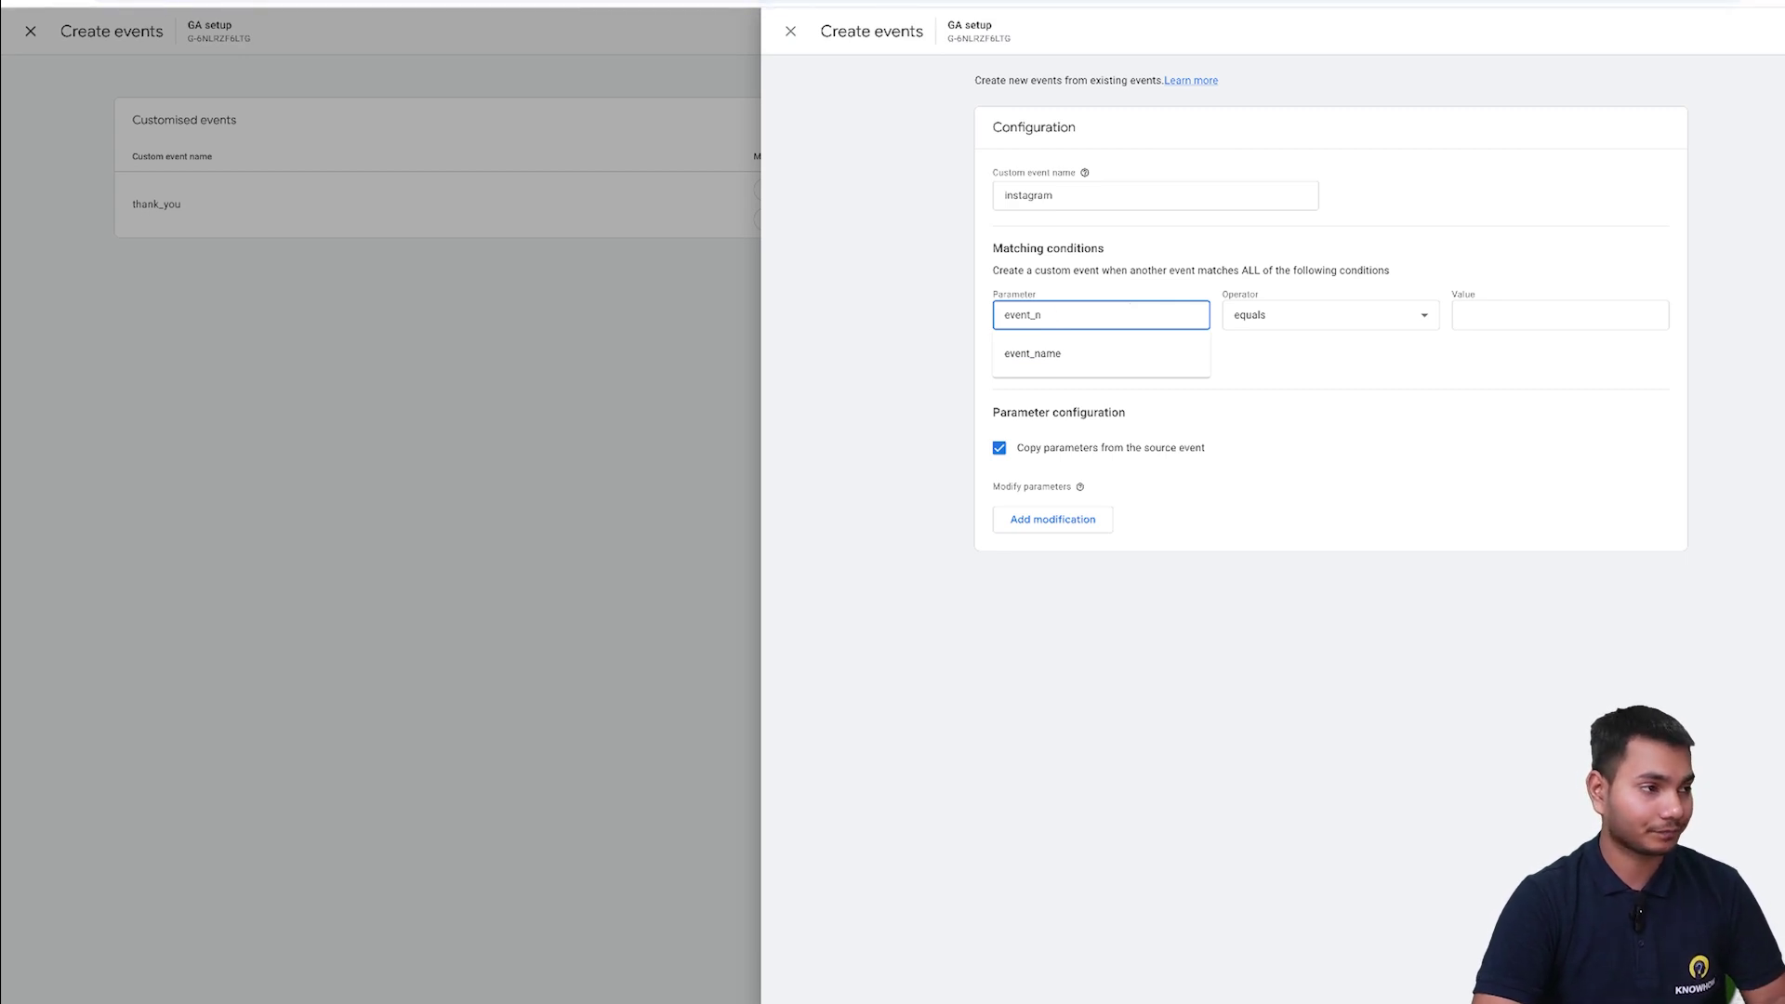
type("instagr")
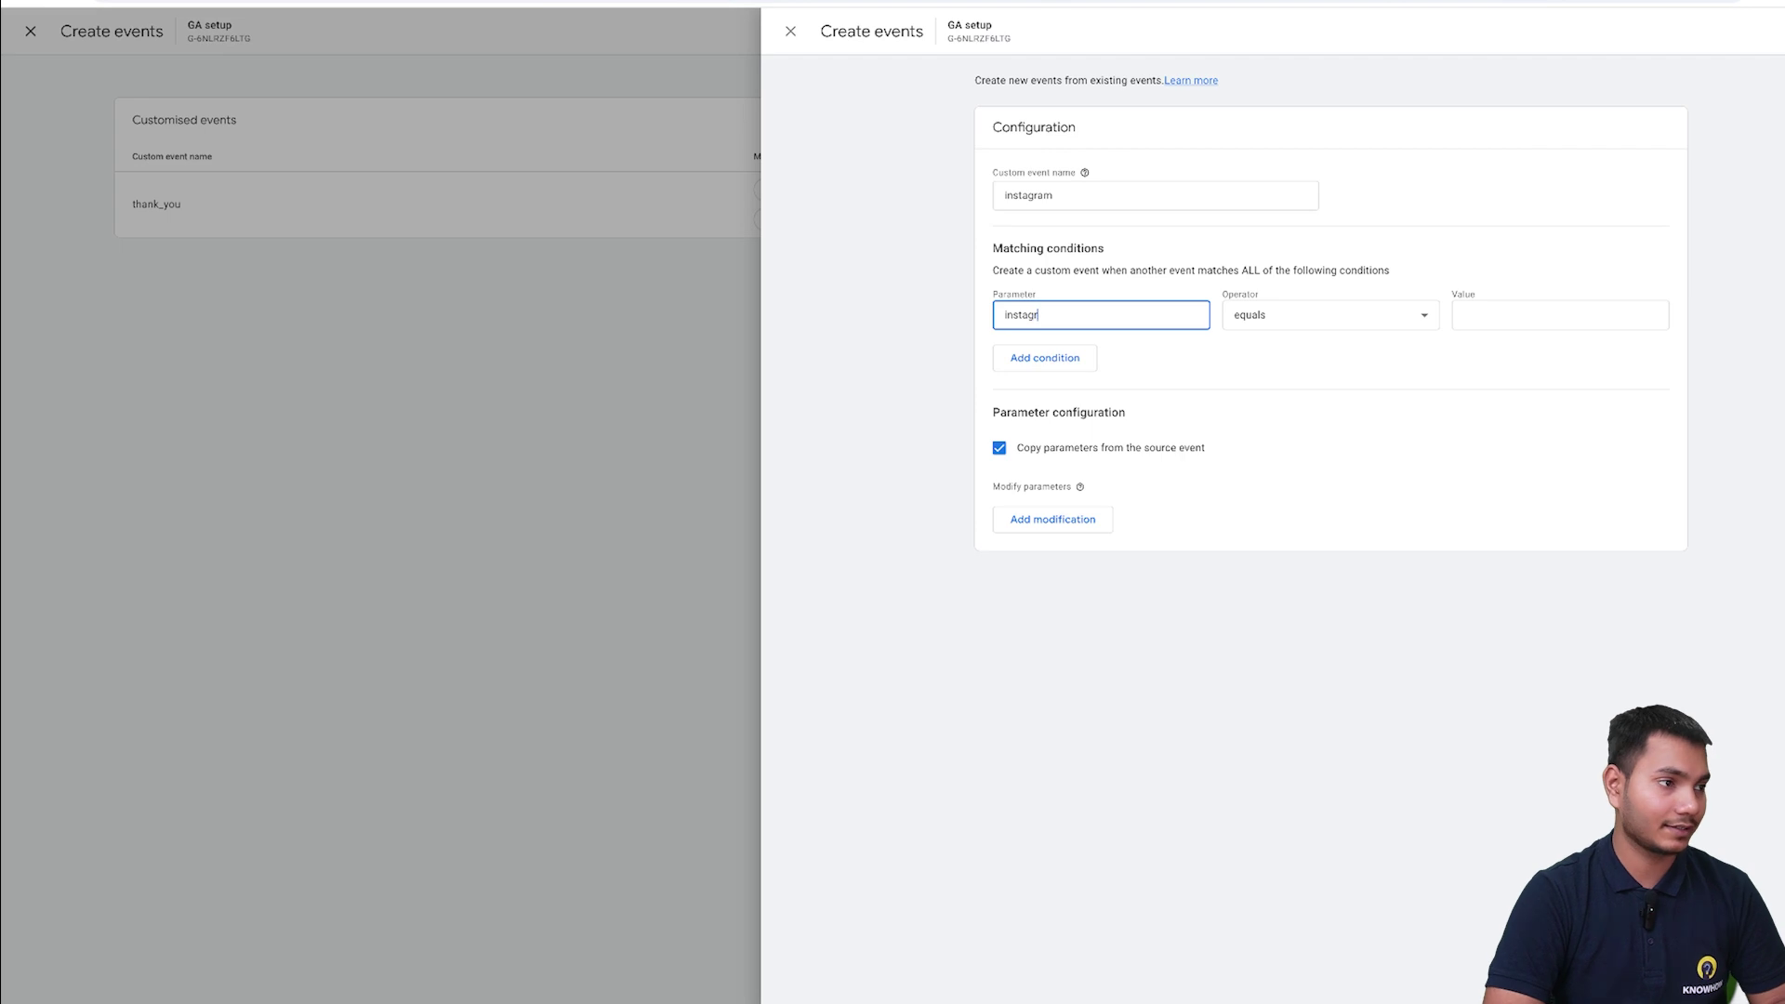
key("BackSpace")
key("BackSpace")
key("BackSpace")
key("BackSpace")
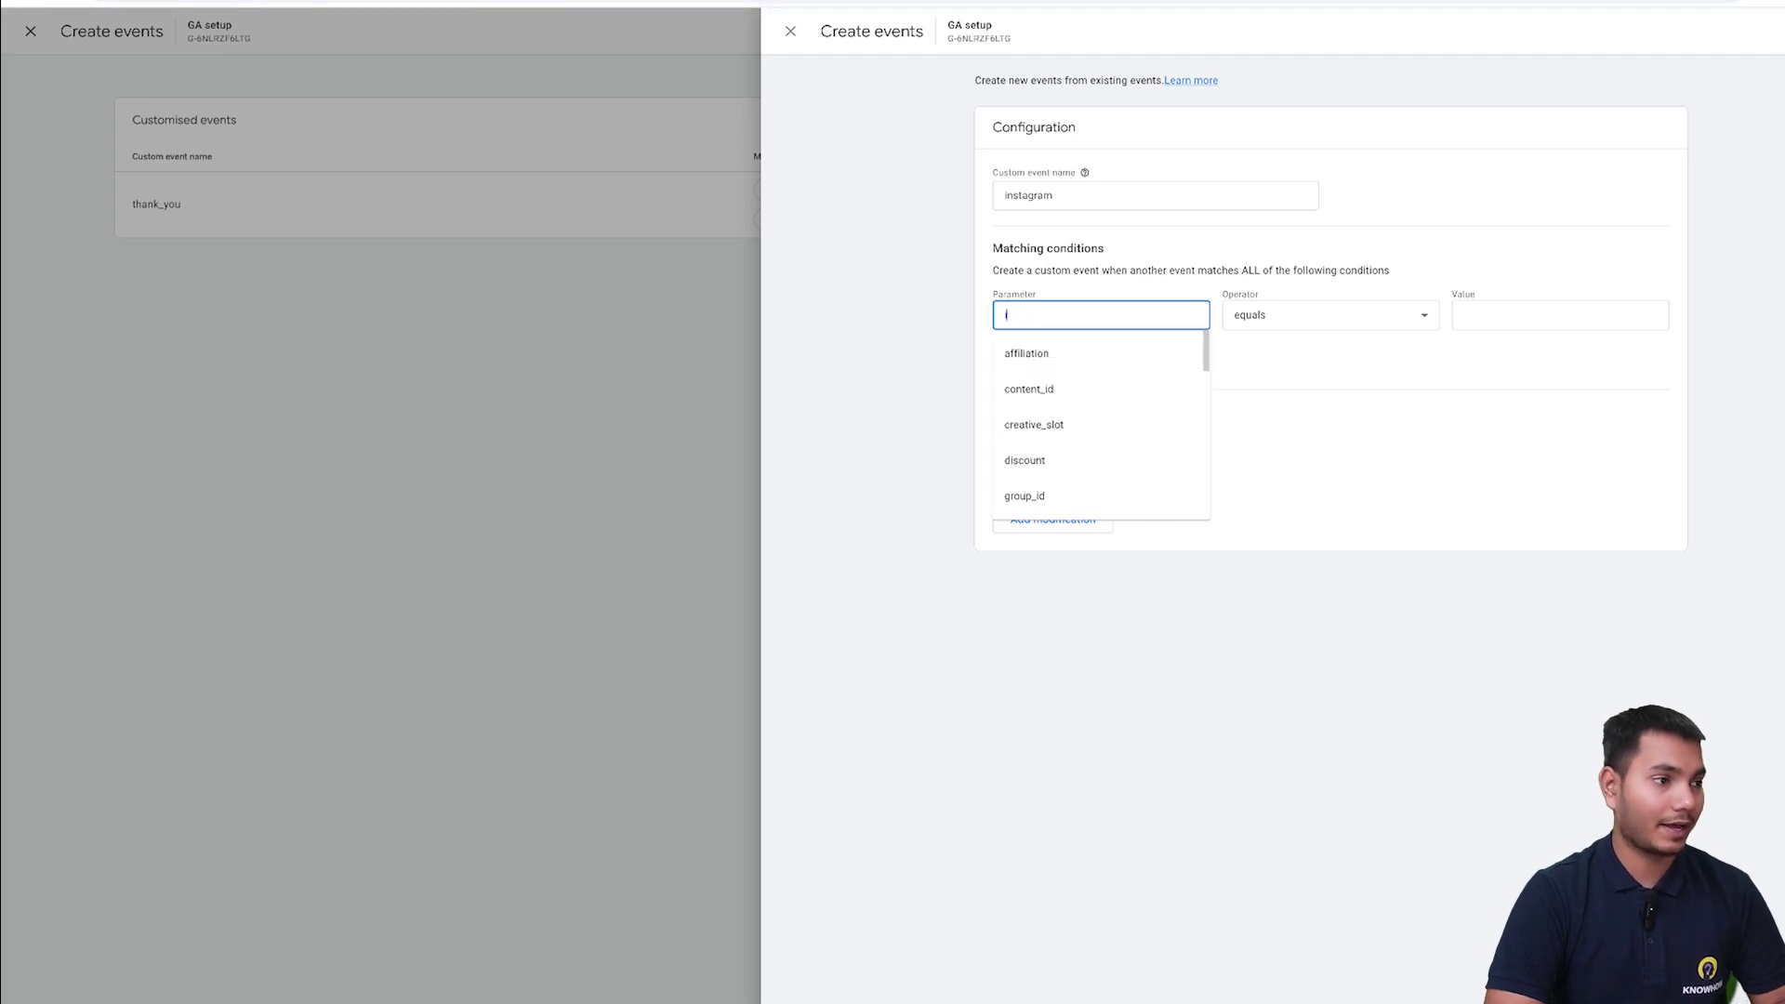
type("page")
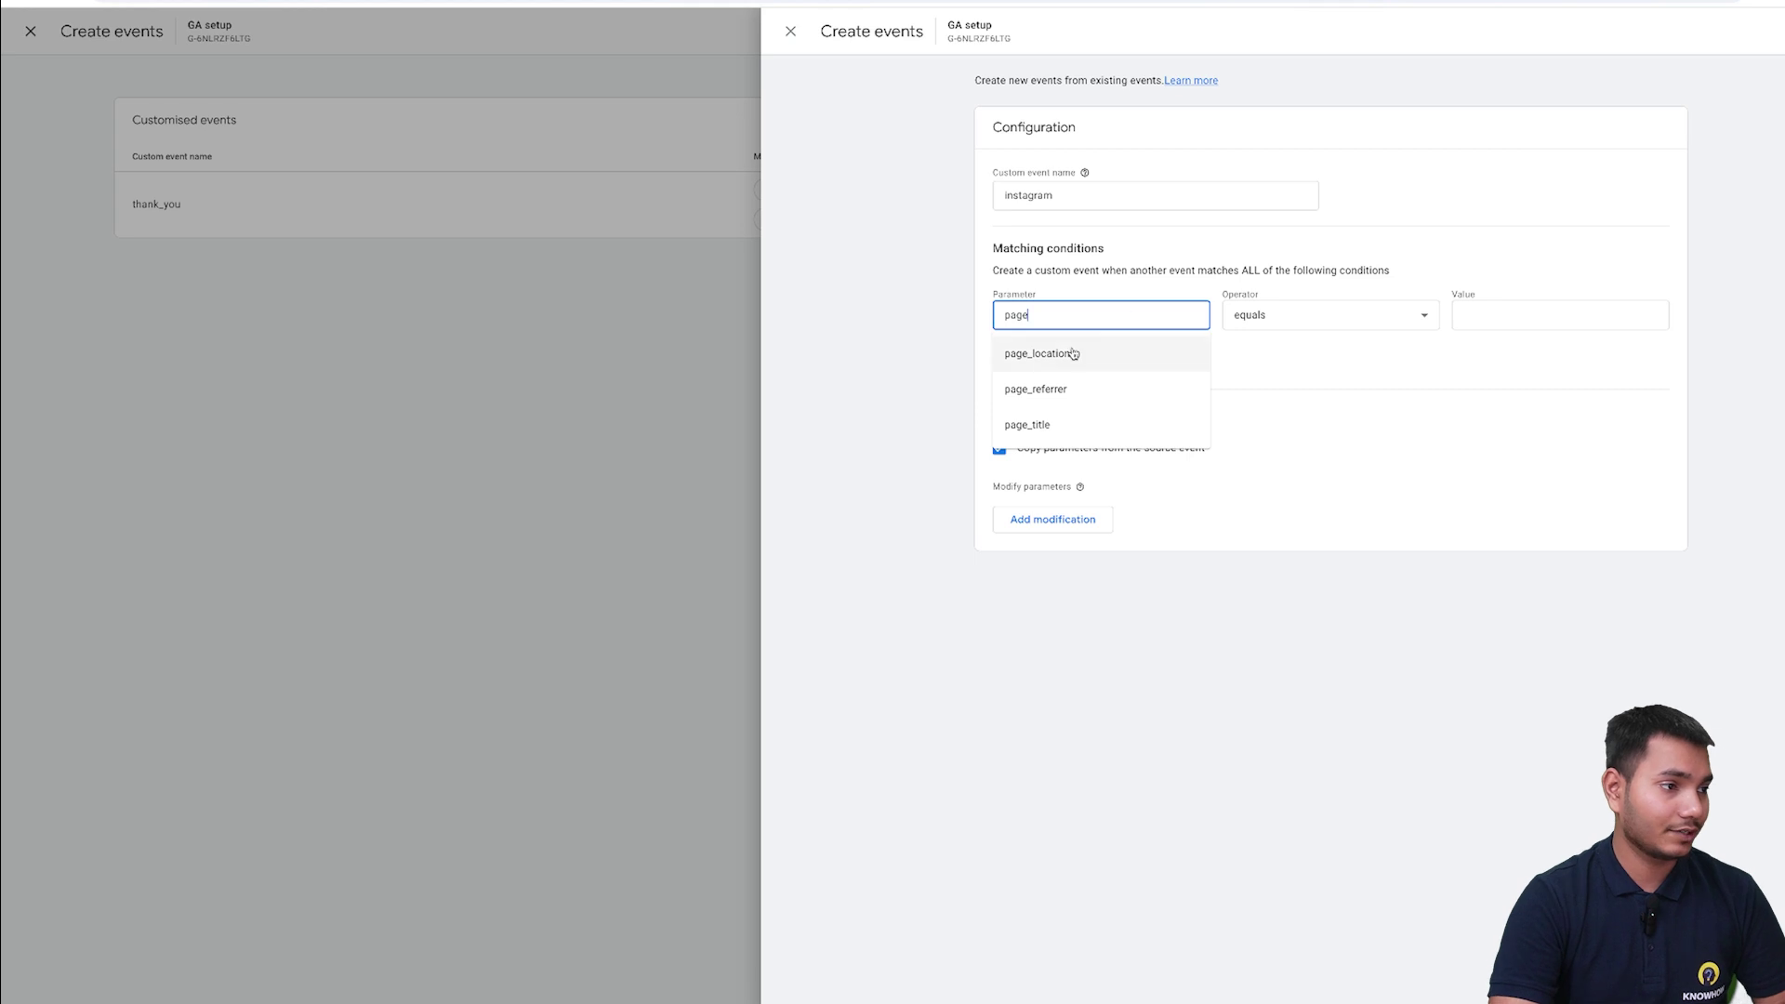
left_click(1066, 423)
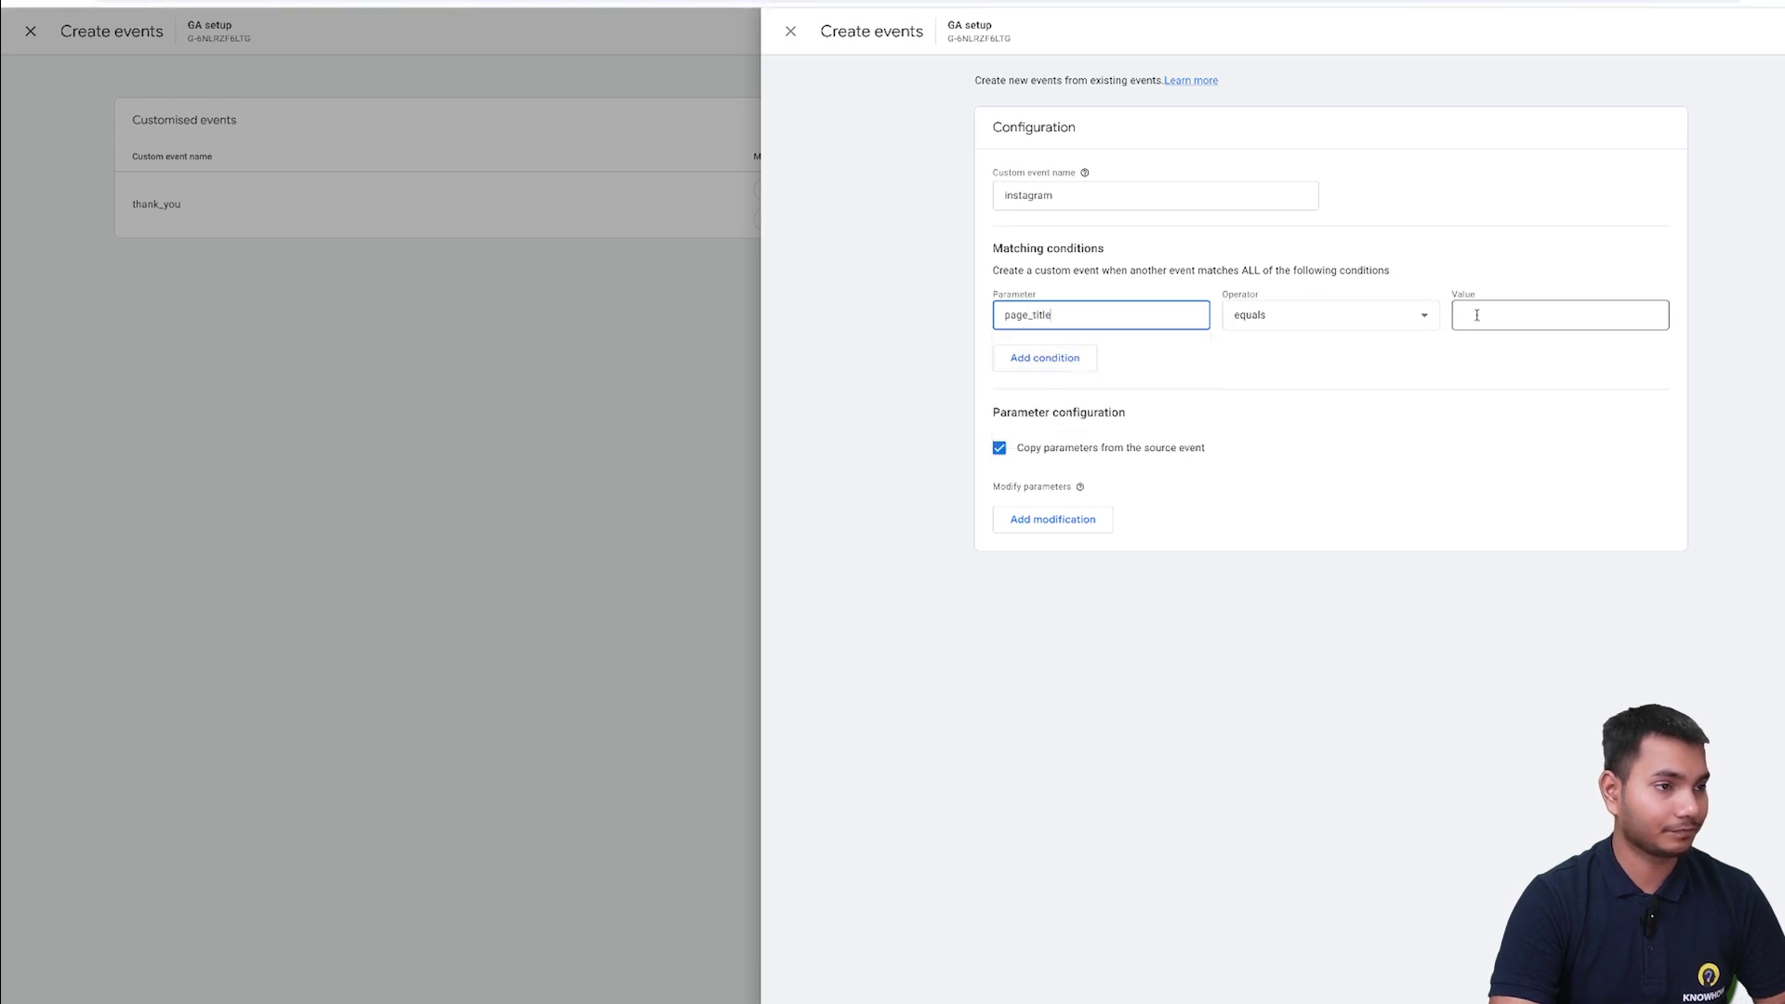
left_click(1515, 315)
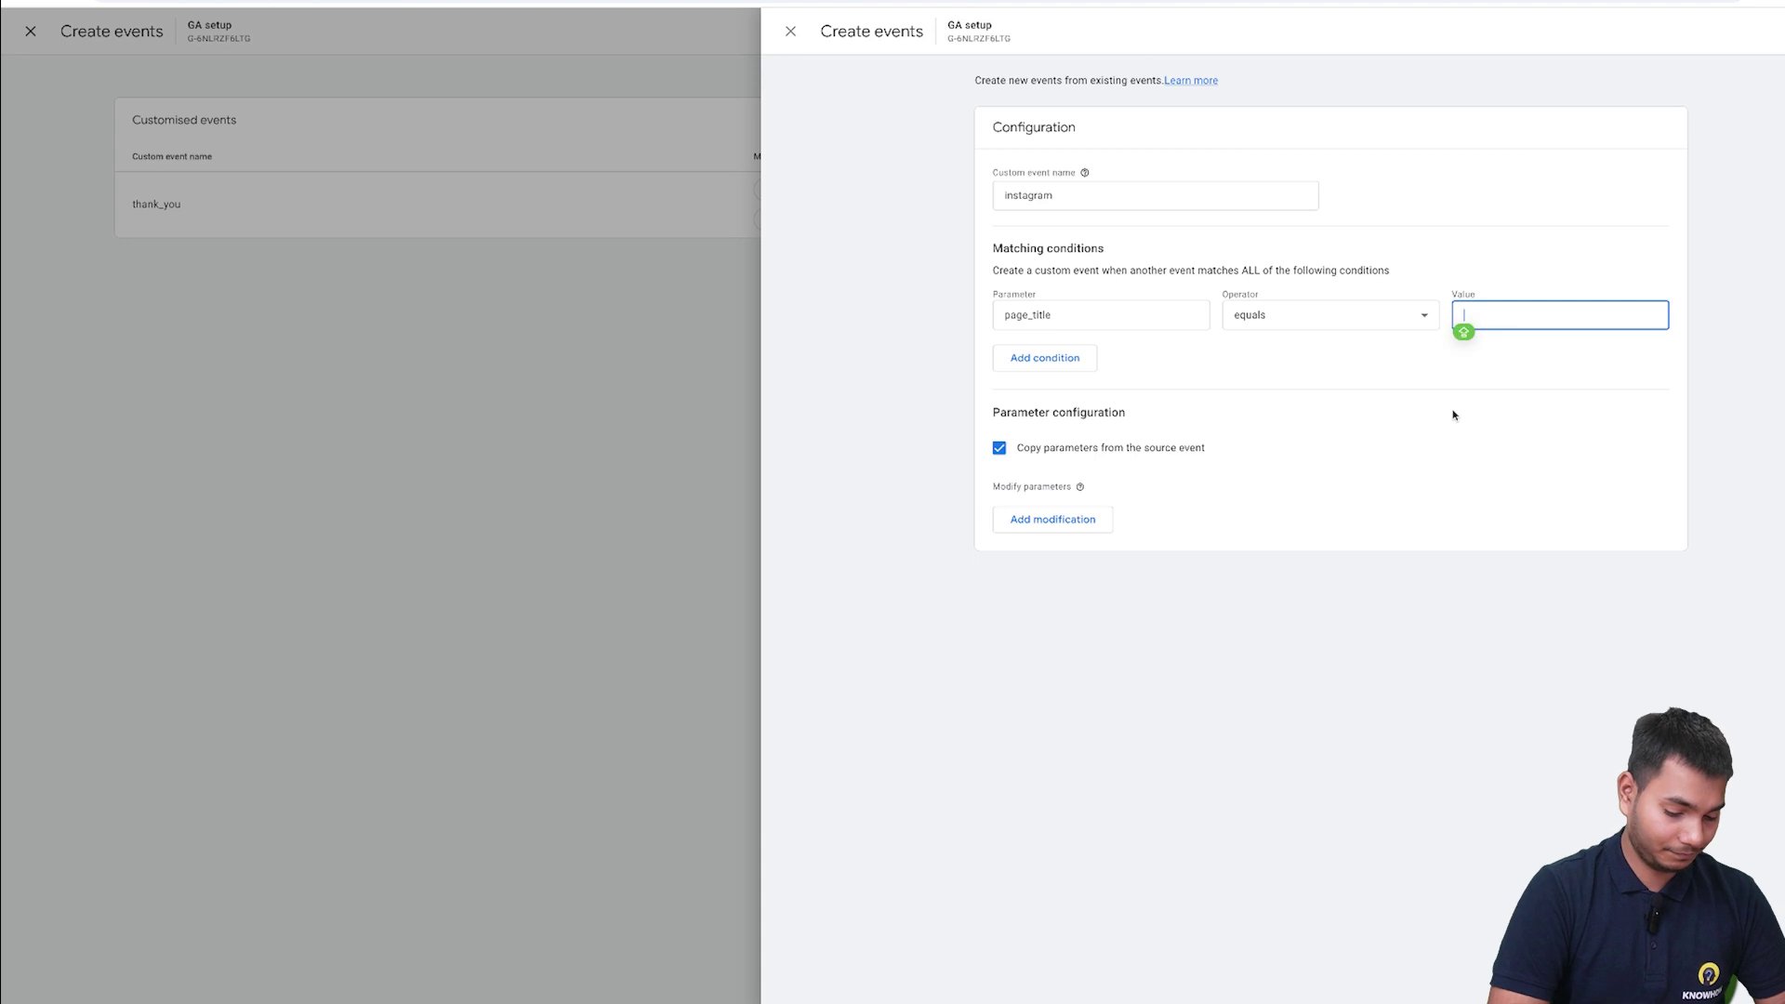
type("(")
key("BackSpace")
type("instagram")
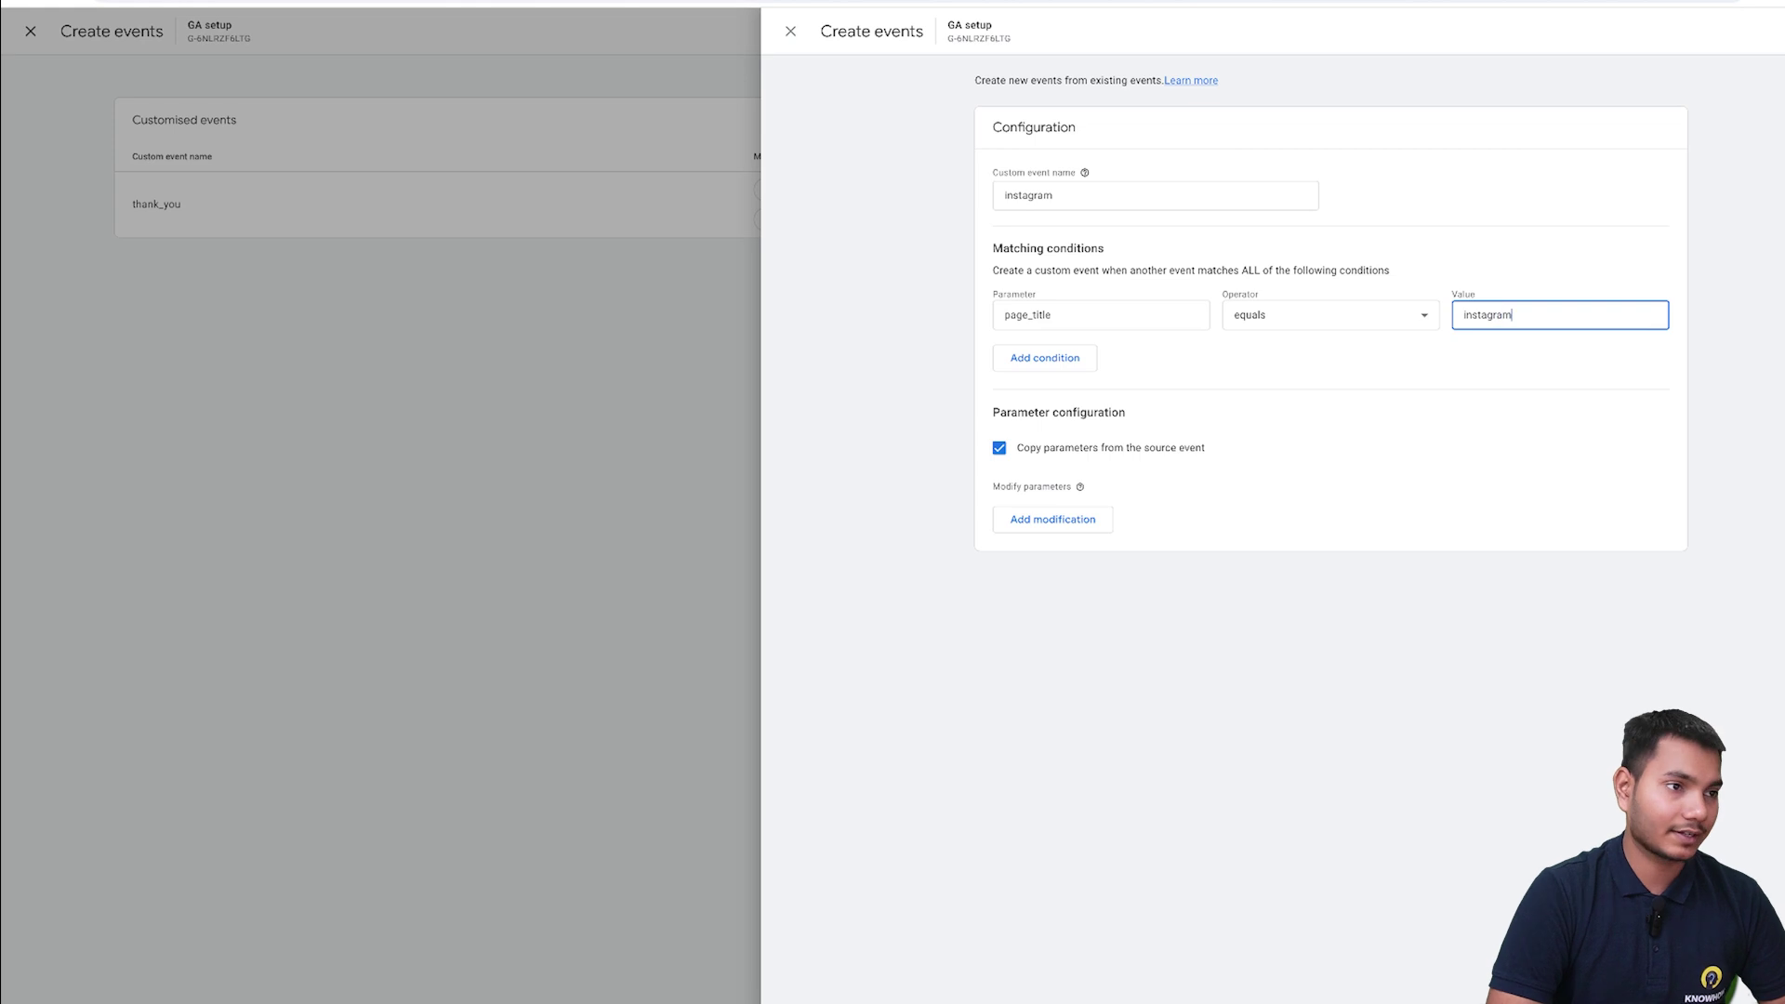
left_click(1079, 364)
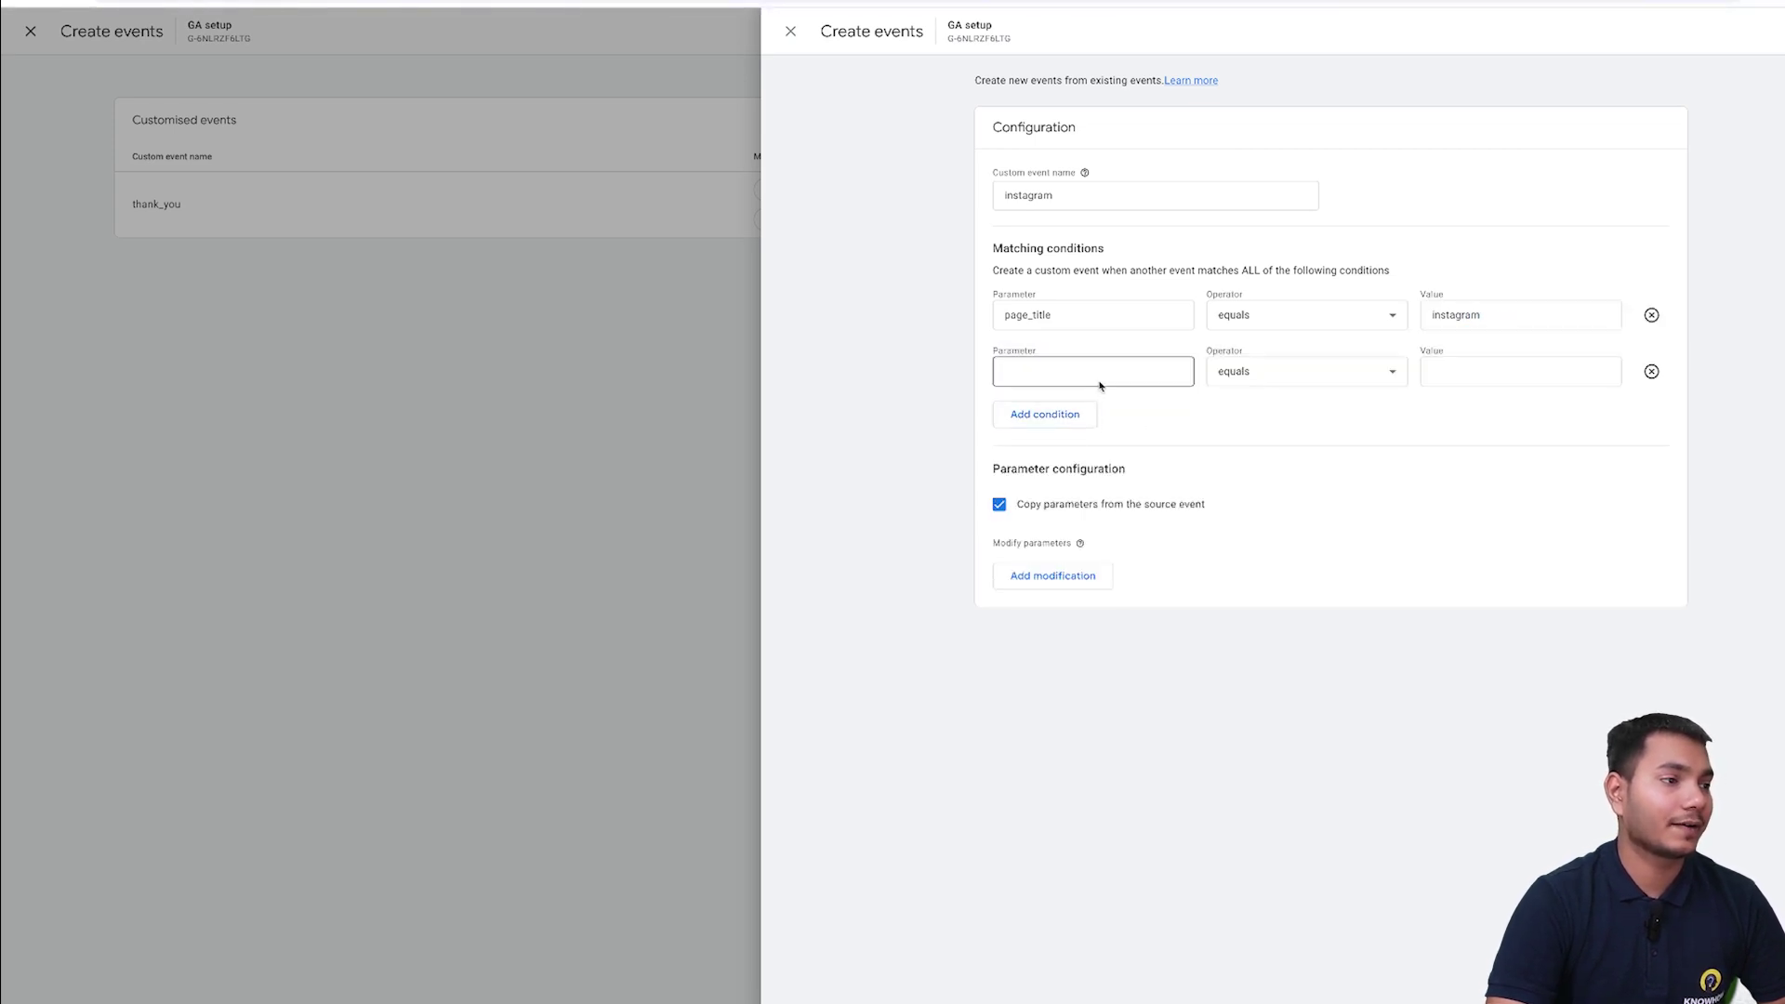
- Set the second condition to page_referrer contains instagram
left_click(1100, 383)
left_click_drag(1191, 407, 1191, 407)
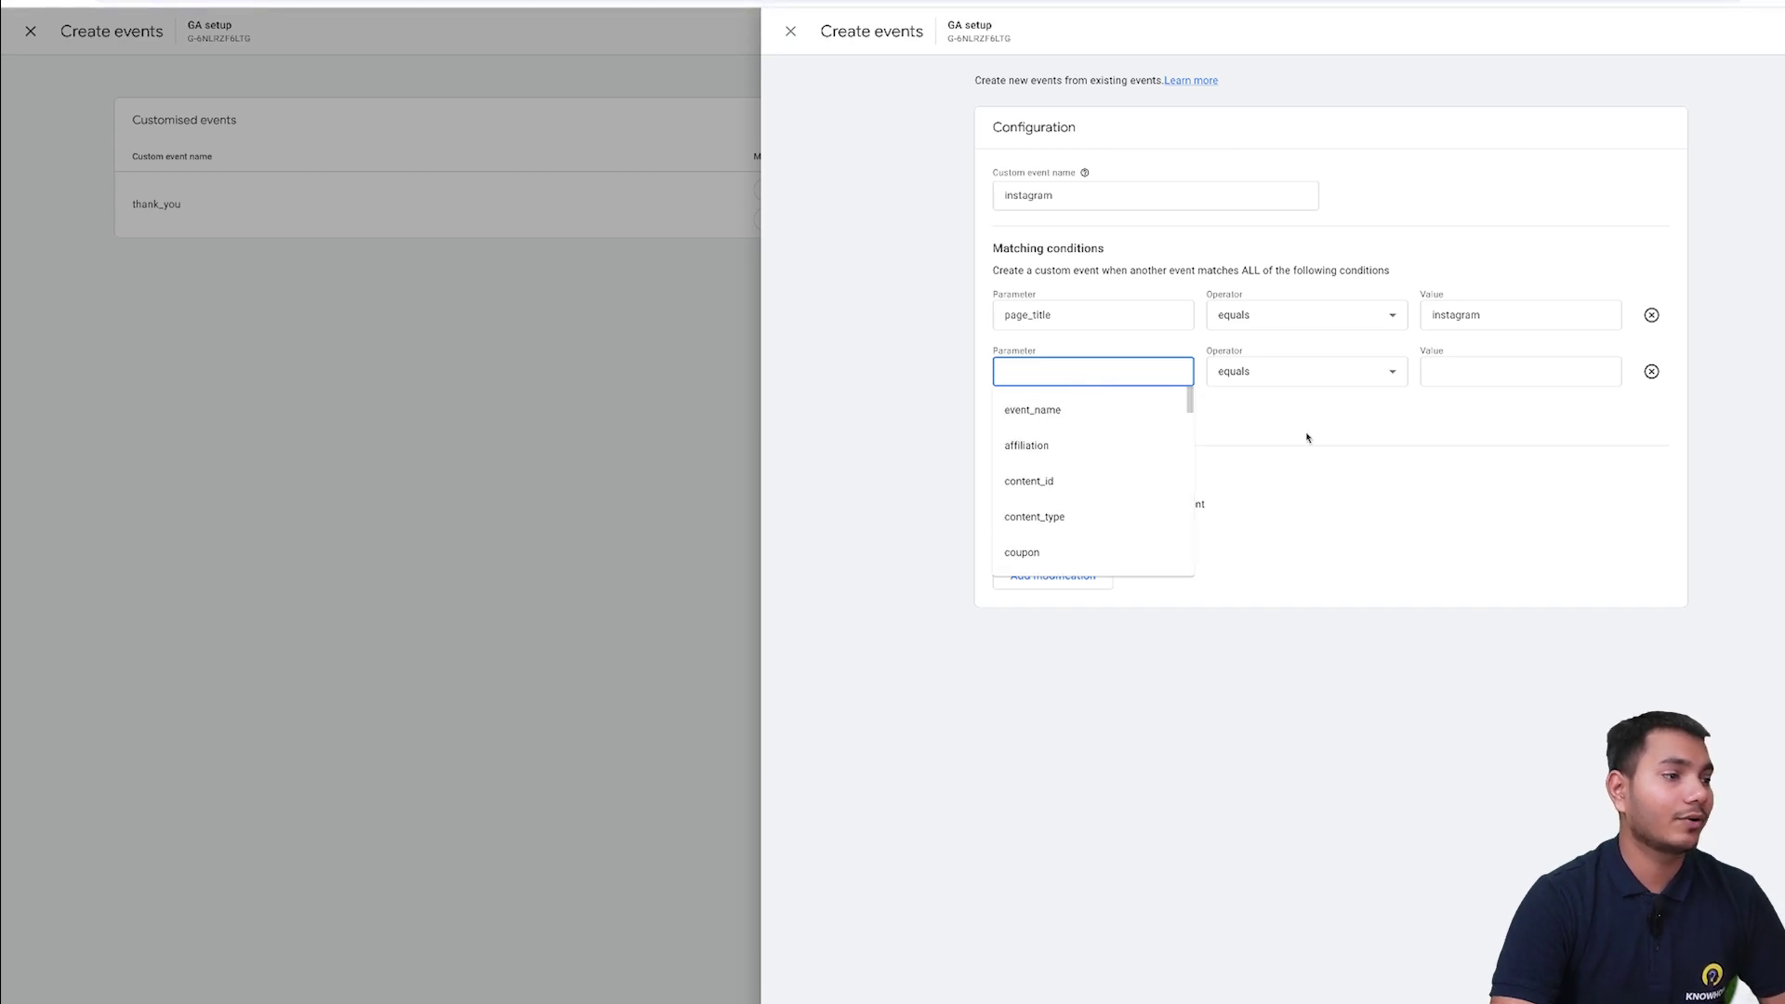
type("pag")
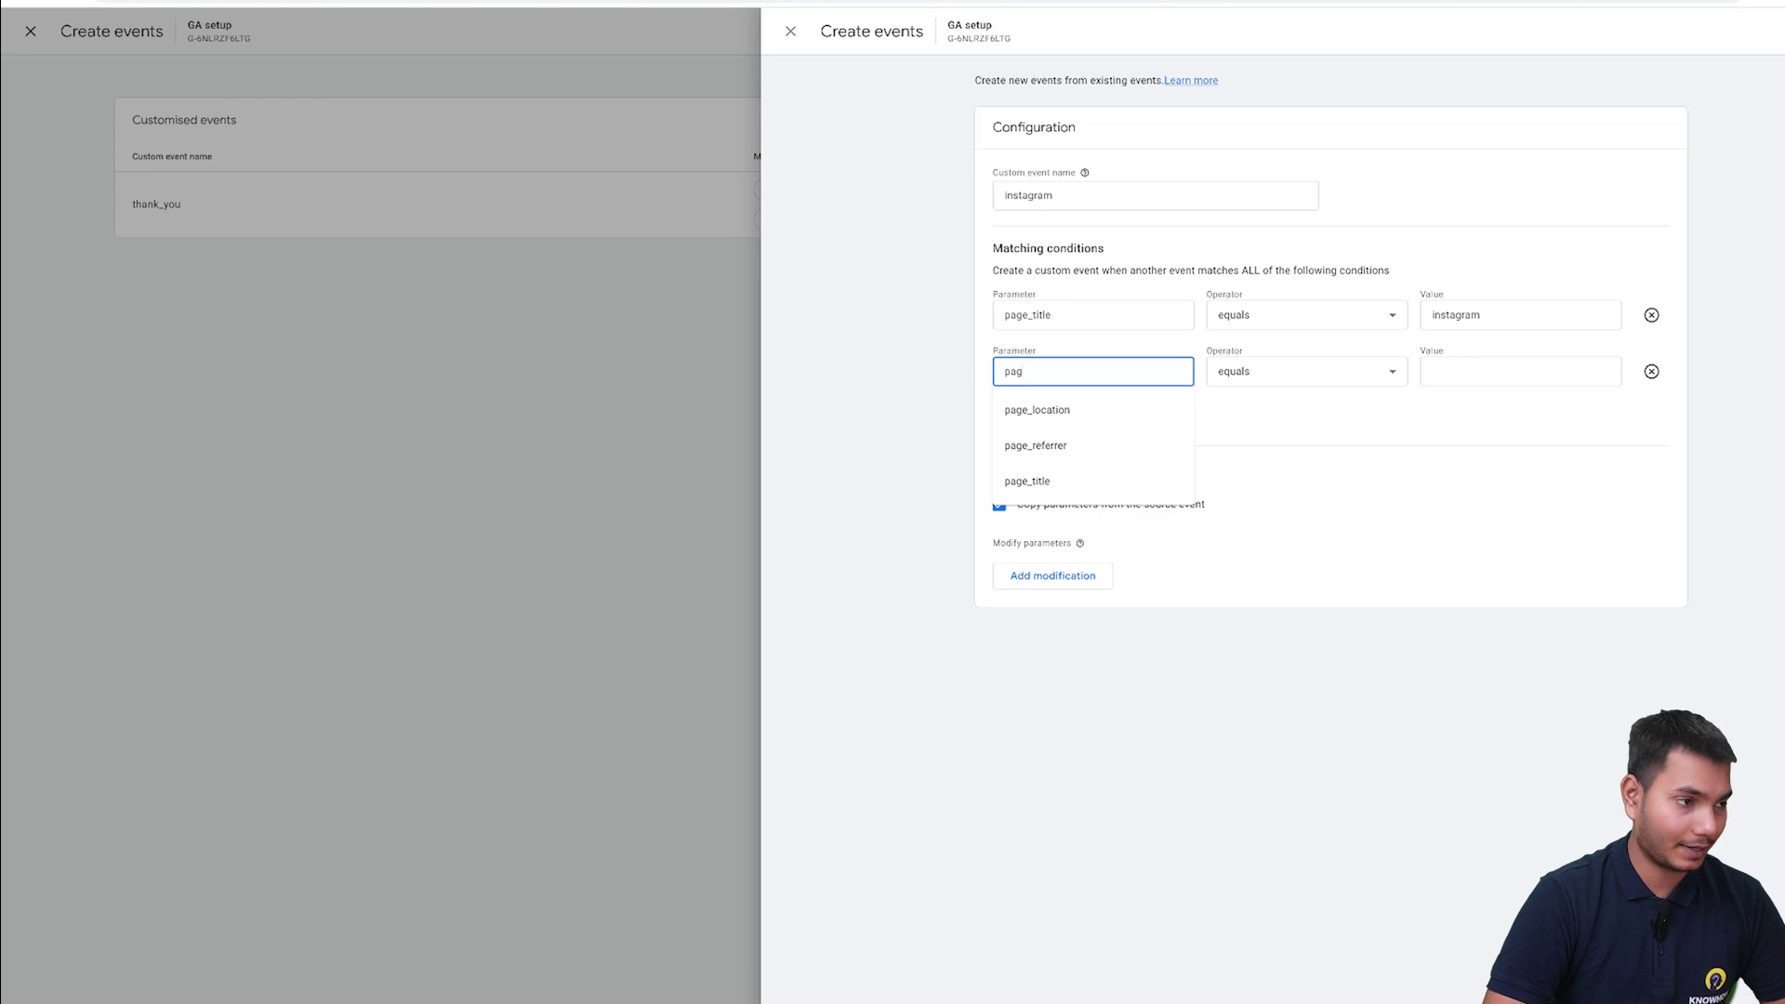
left_click(1095, 449)
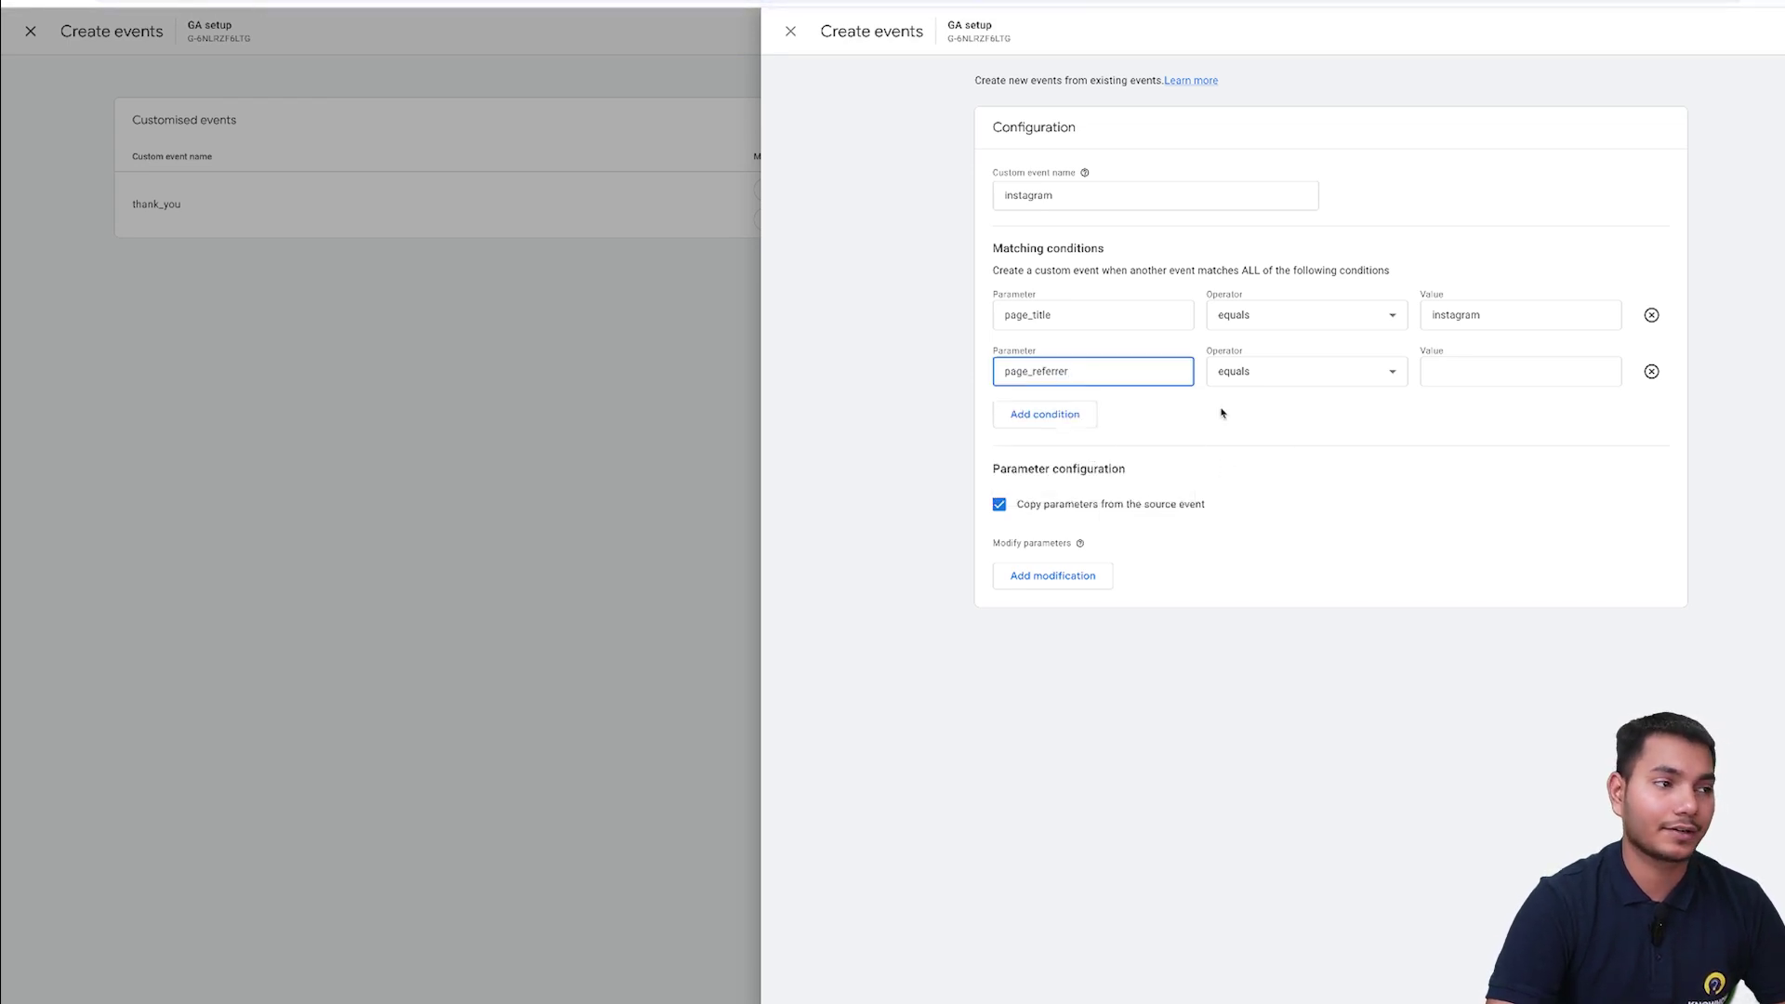
left_click(1348, 381)
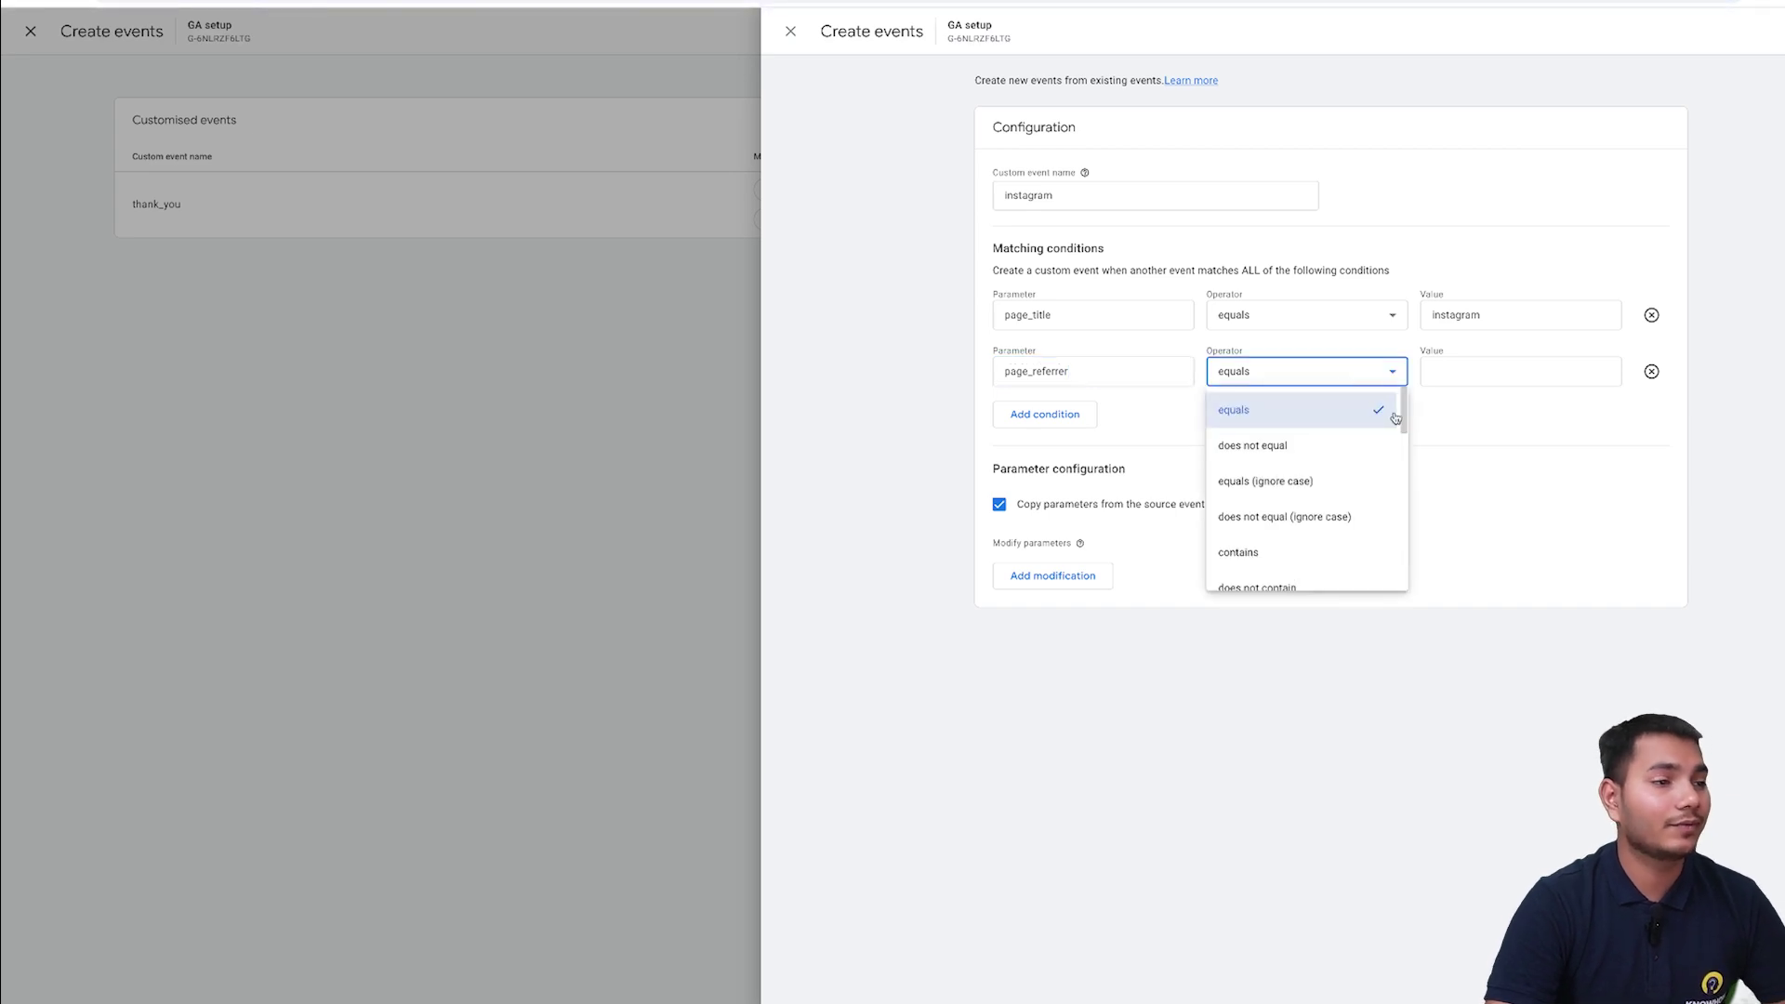
scroll(1399, 417, "down", 1)
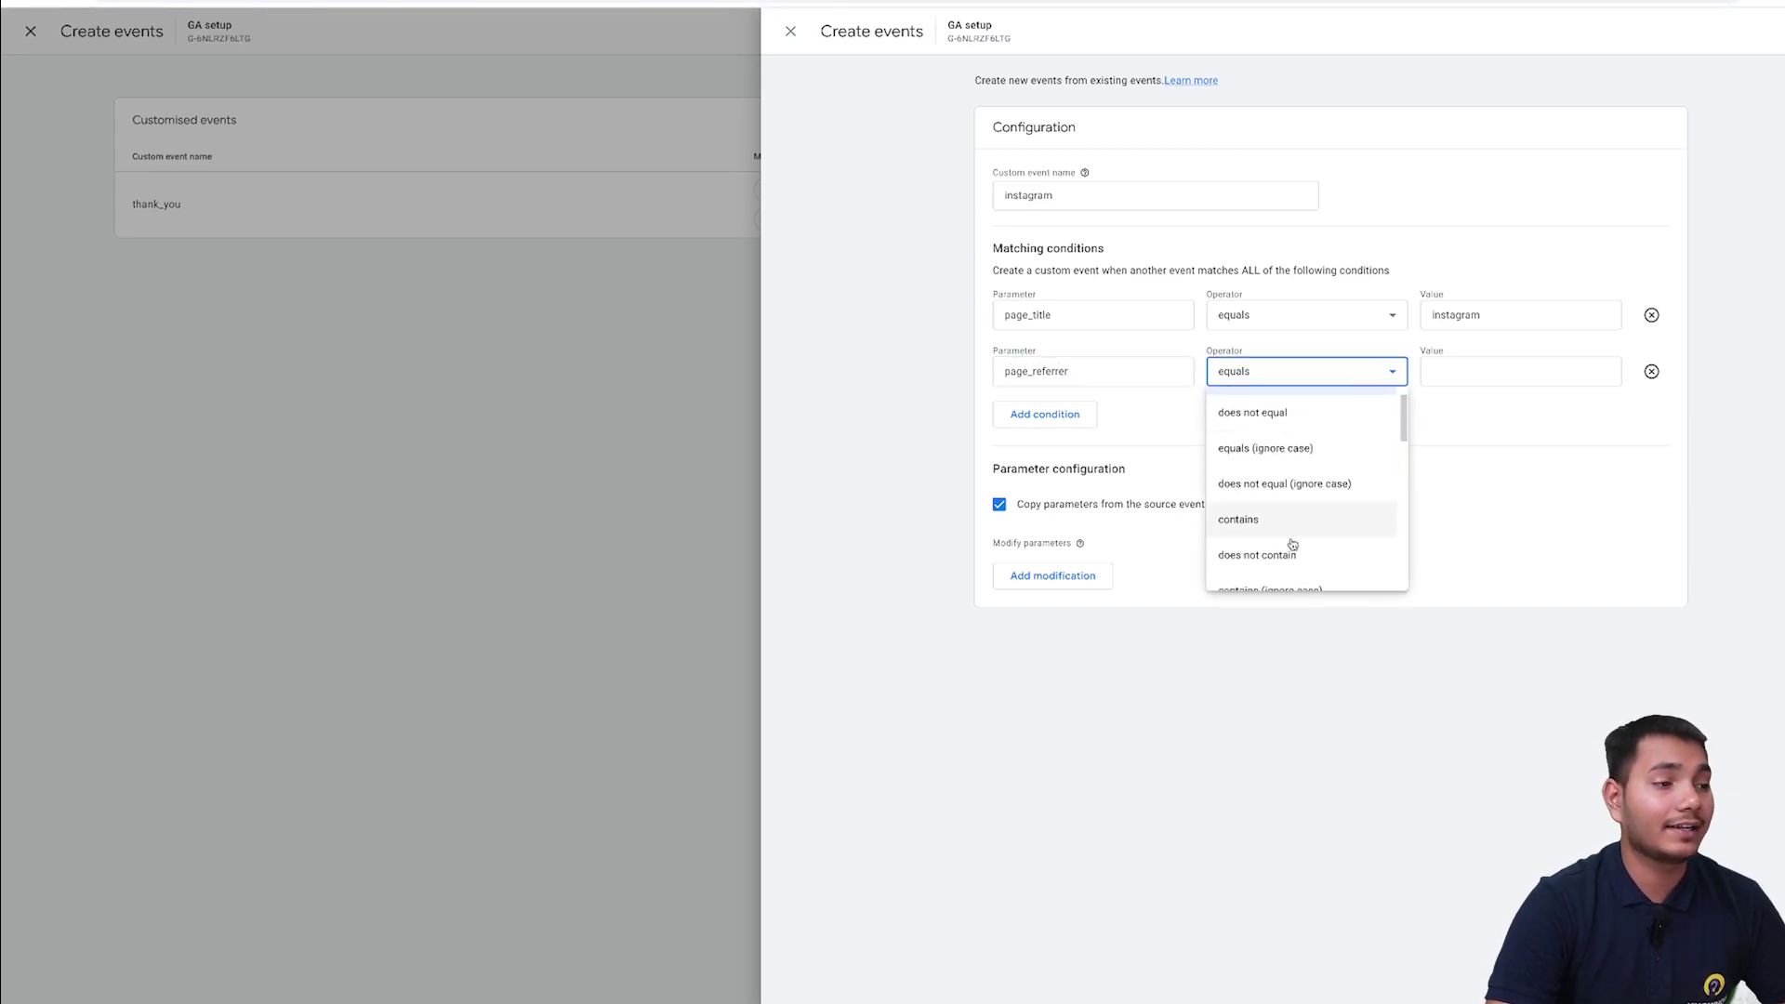
left_click(1292, 516)
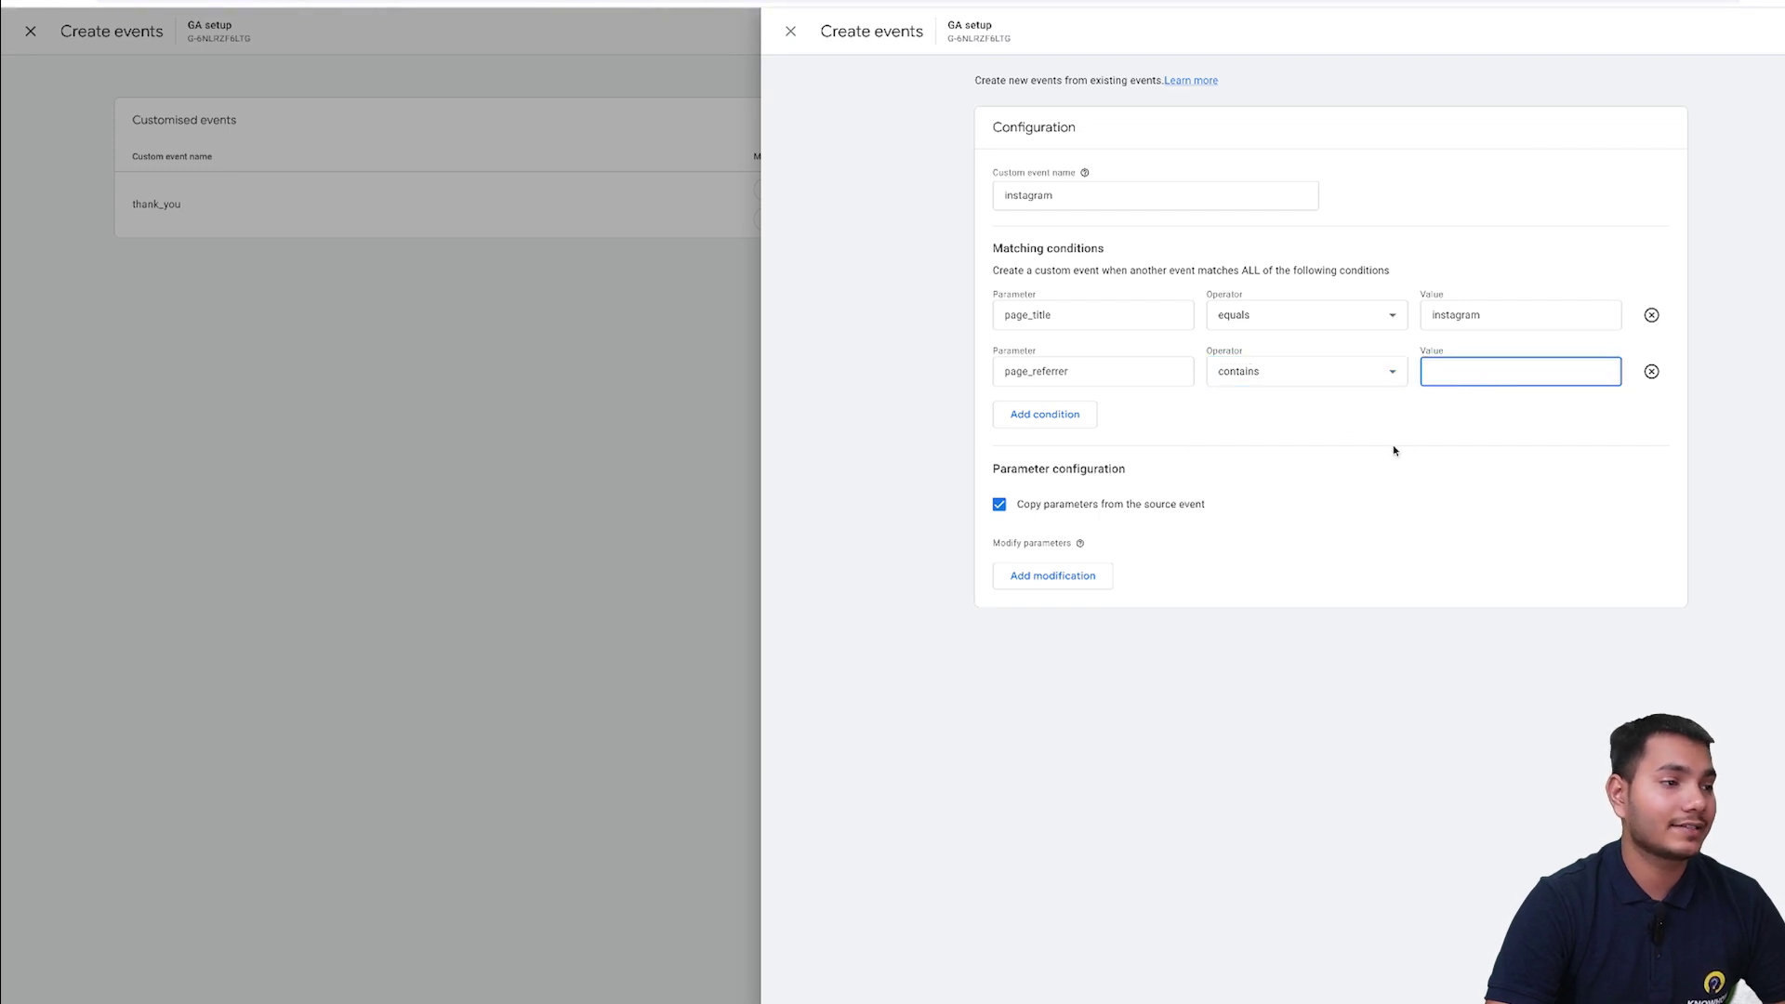
type("Instagra")
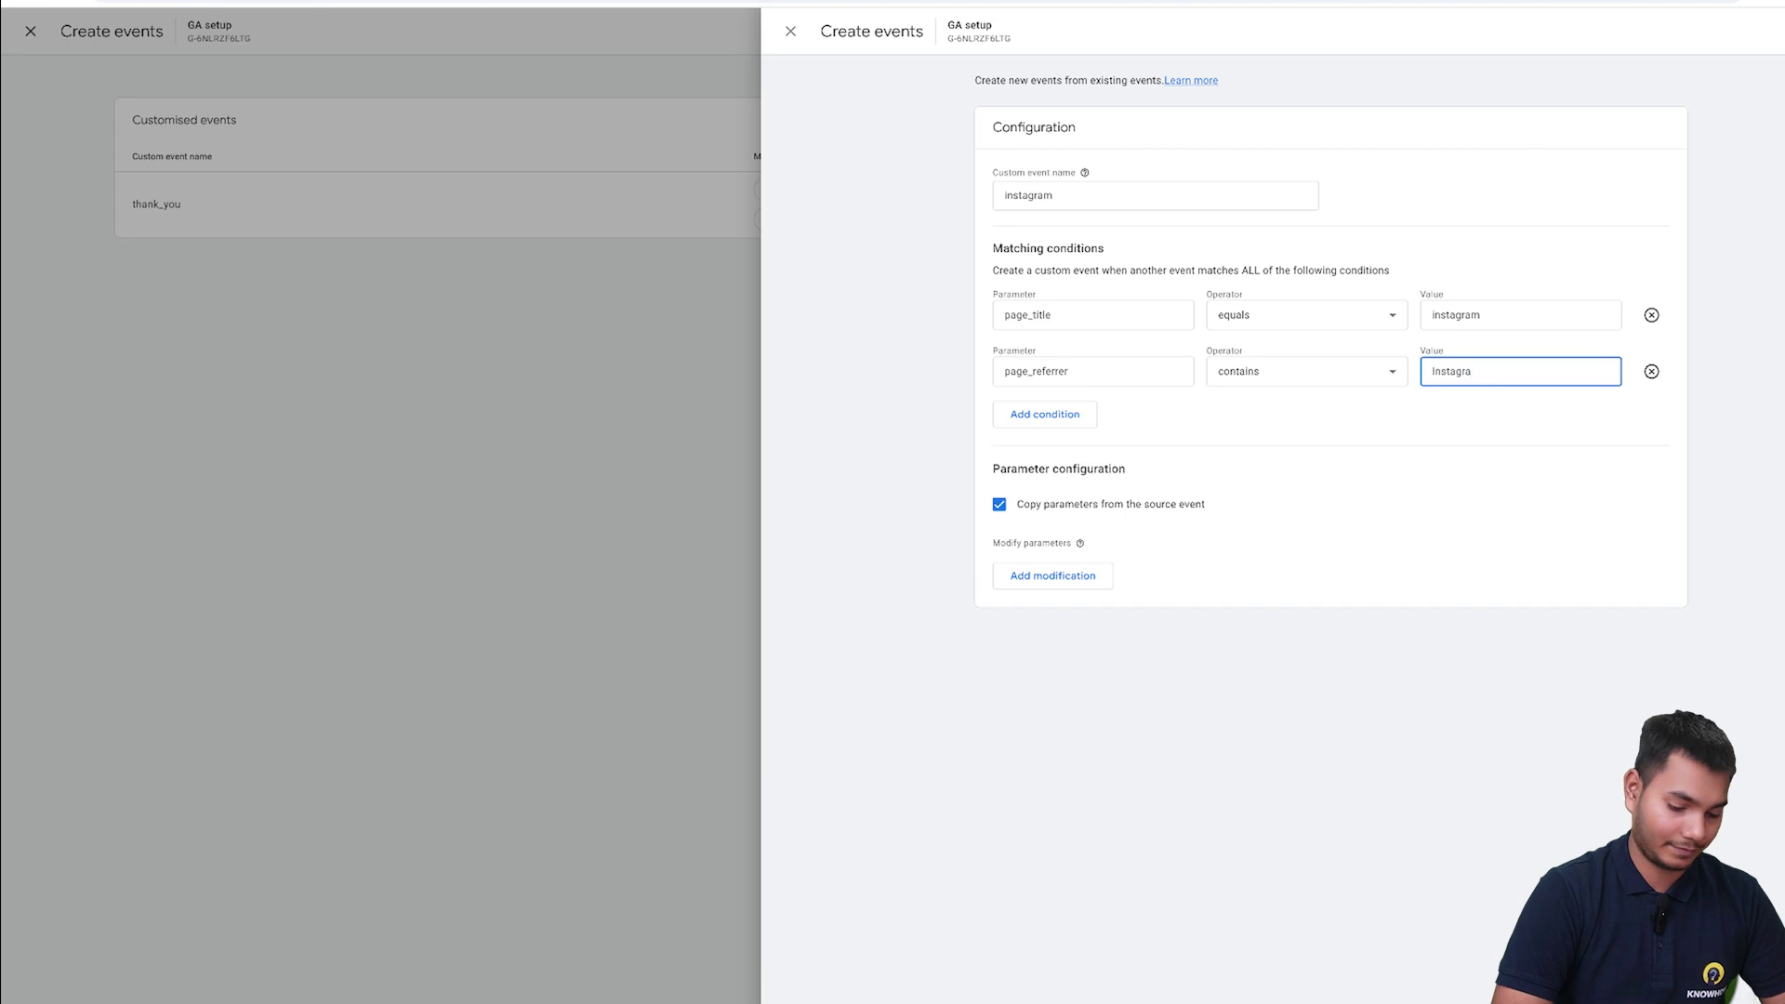
key("BackSpace")
key("BackSpace")
key("BackSpace")
key("BackSpace")
key("BackSpace")
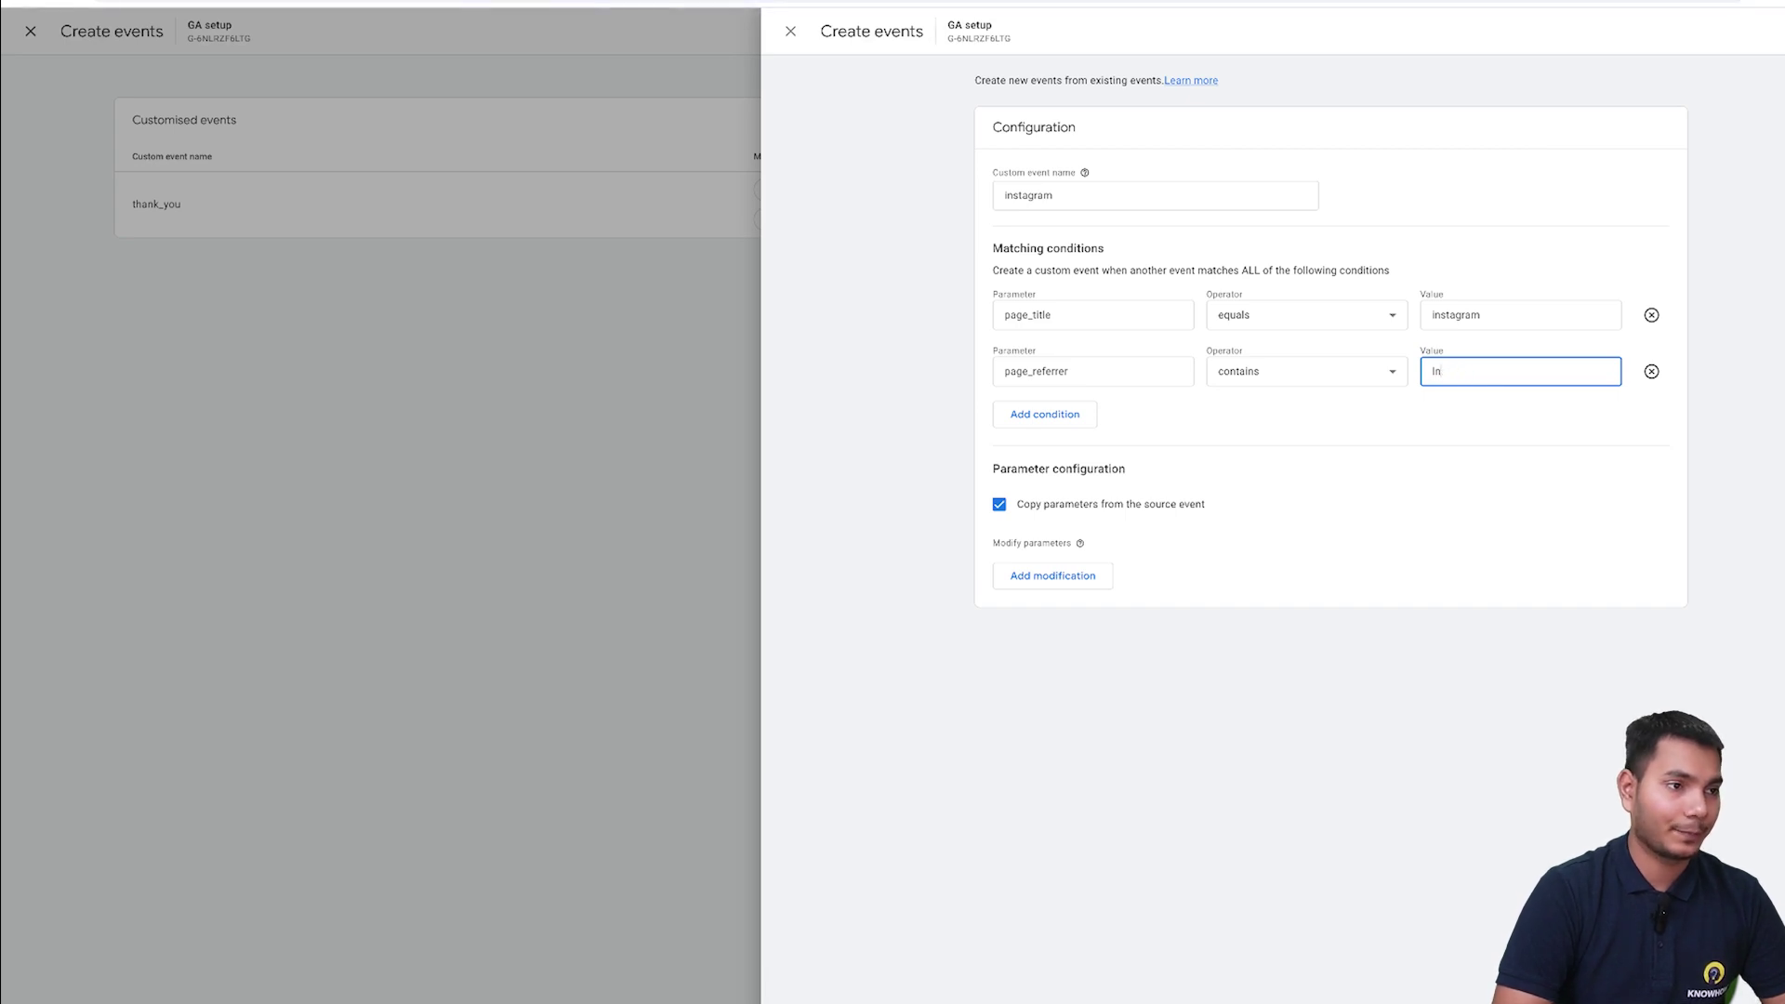
type("instagram")
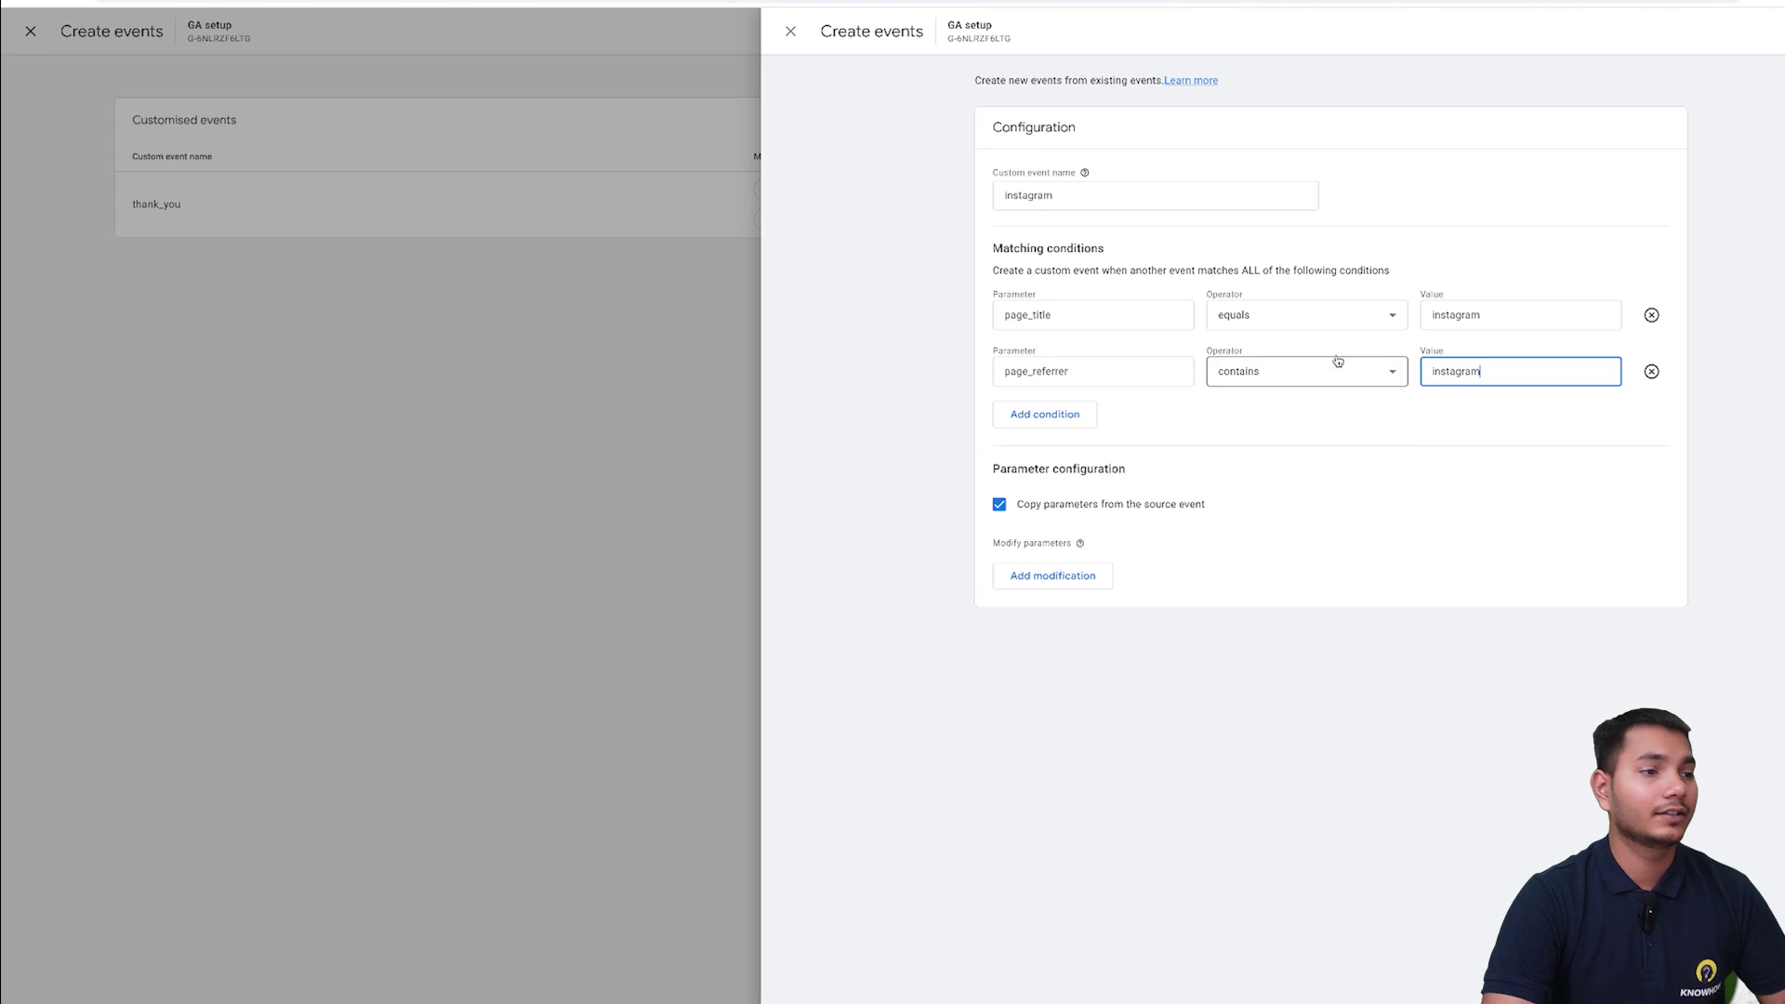
left_click(1416, 415)
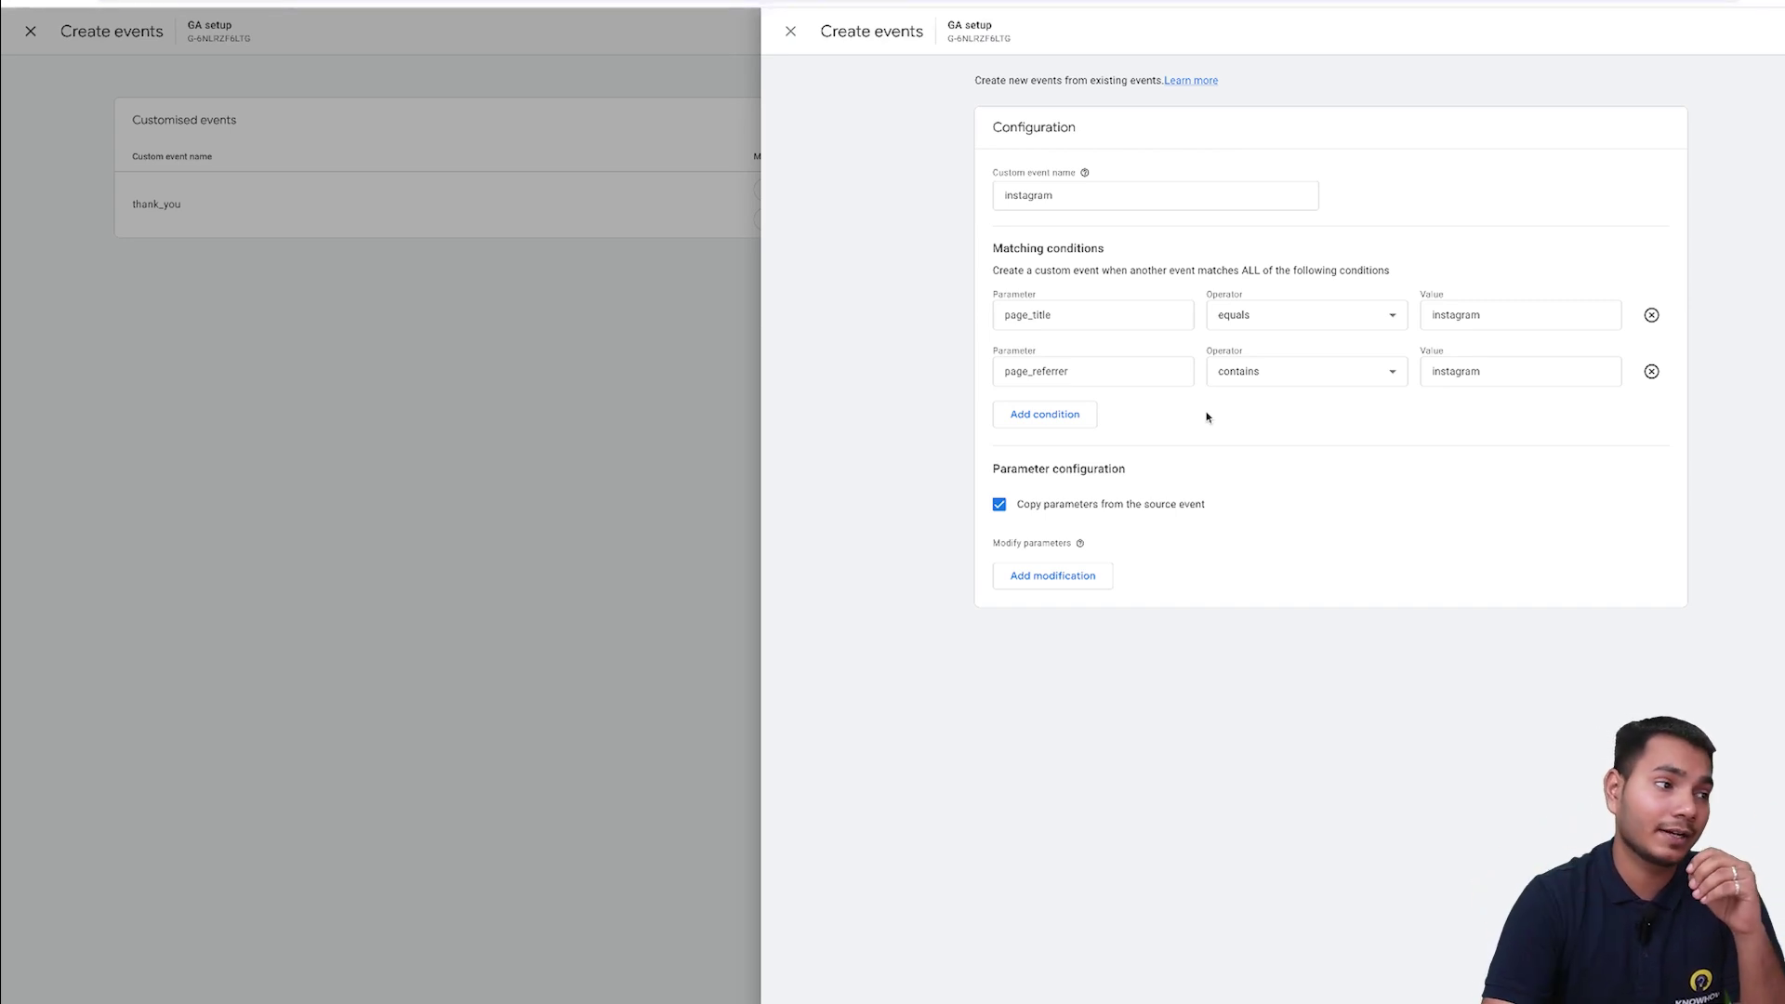
- Save the instagram custom event and close the Create events panel
left_click(1783, 31)
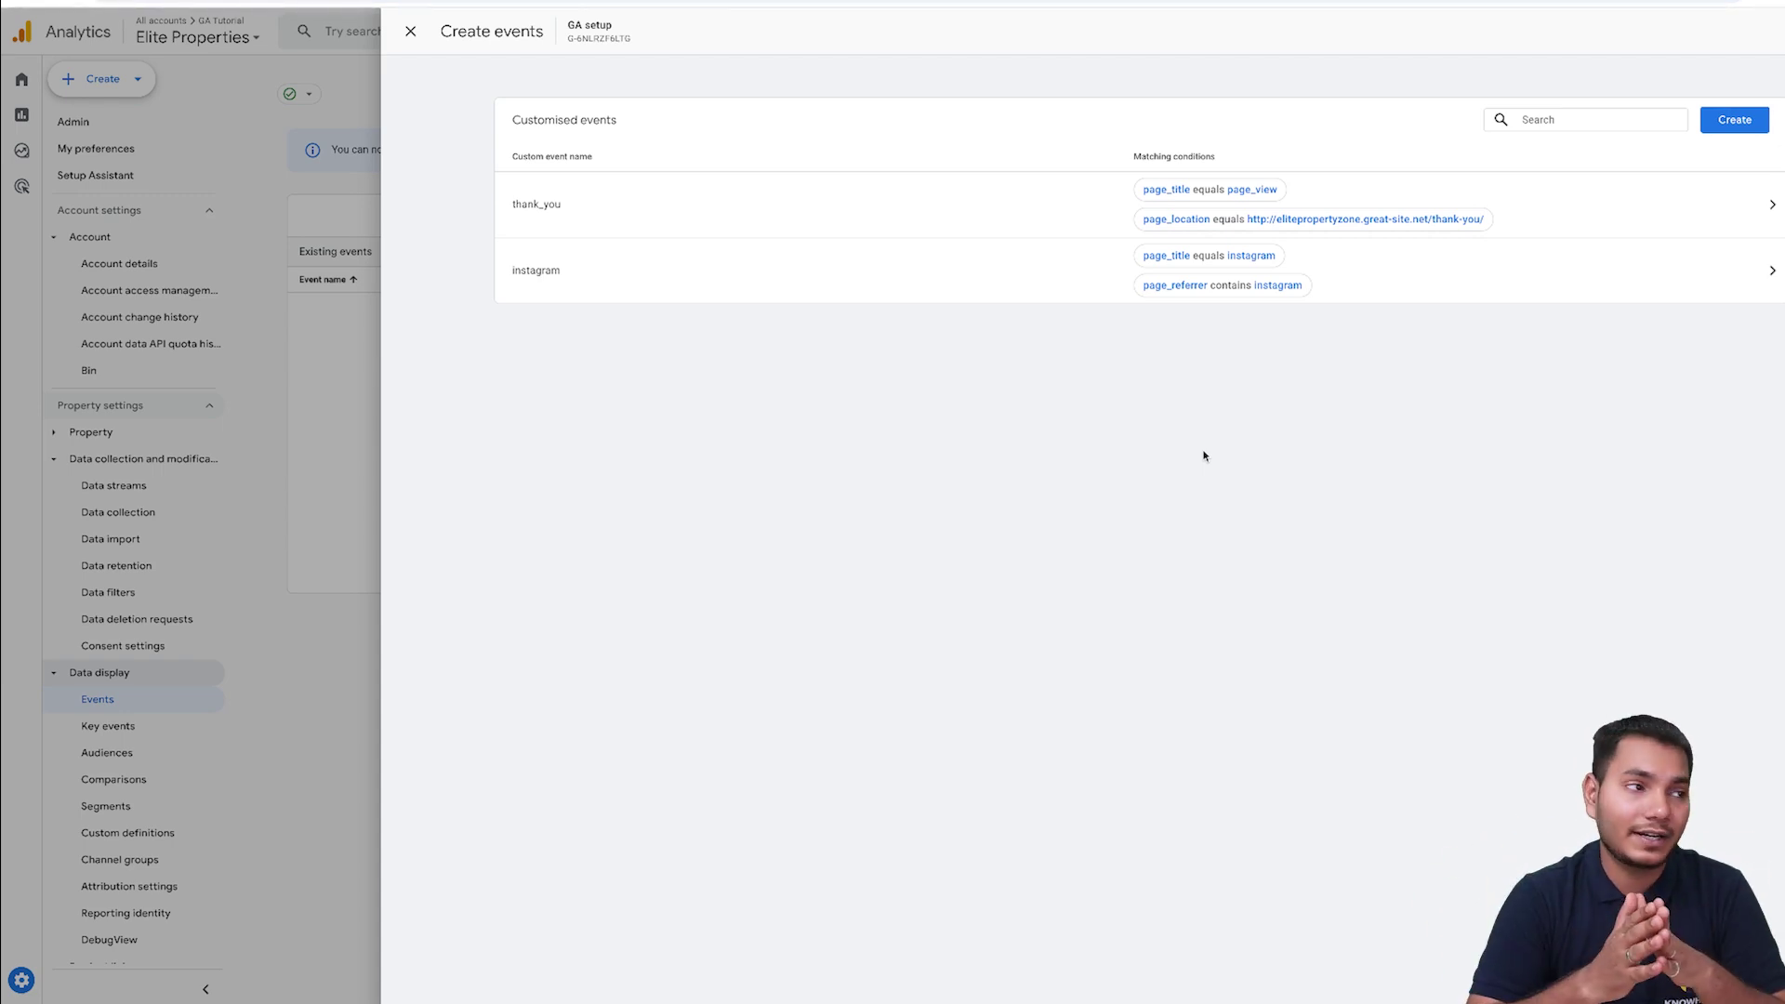
left_click(410, 31)
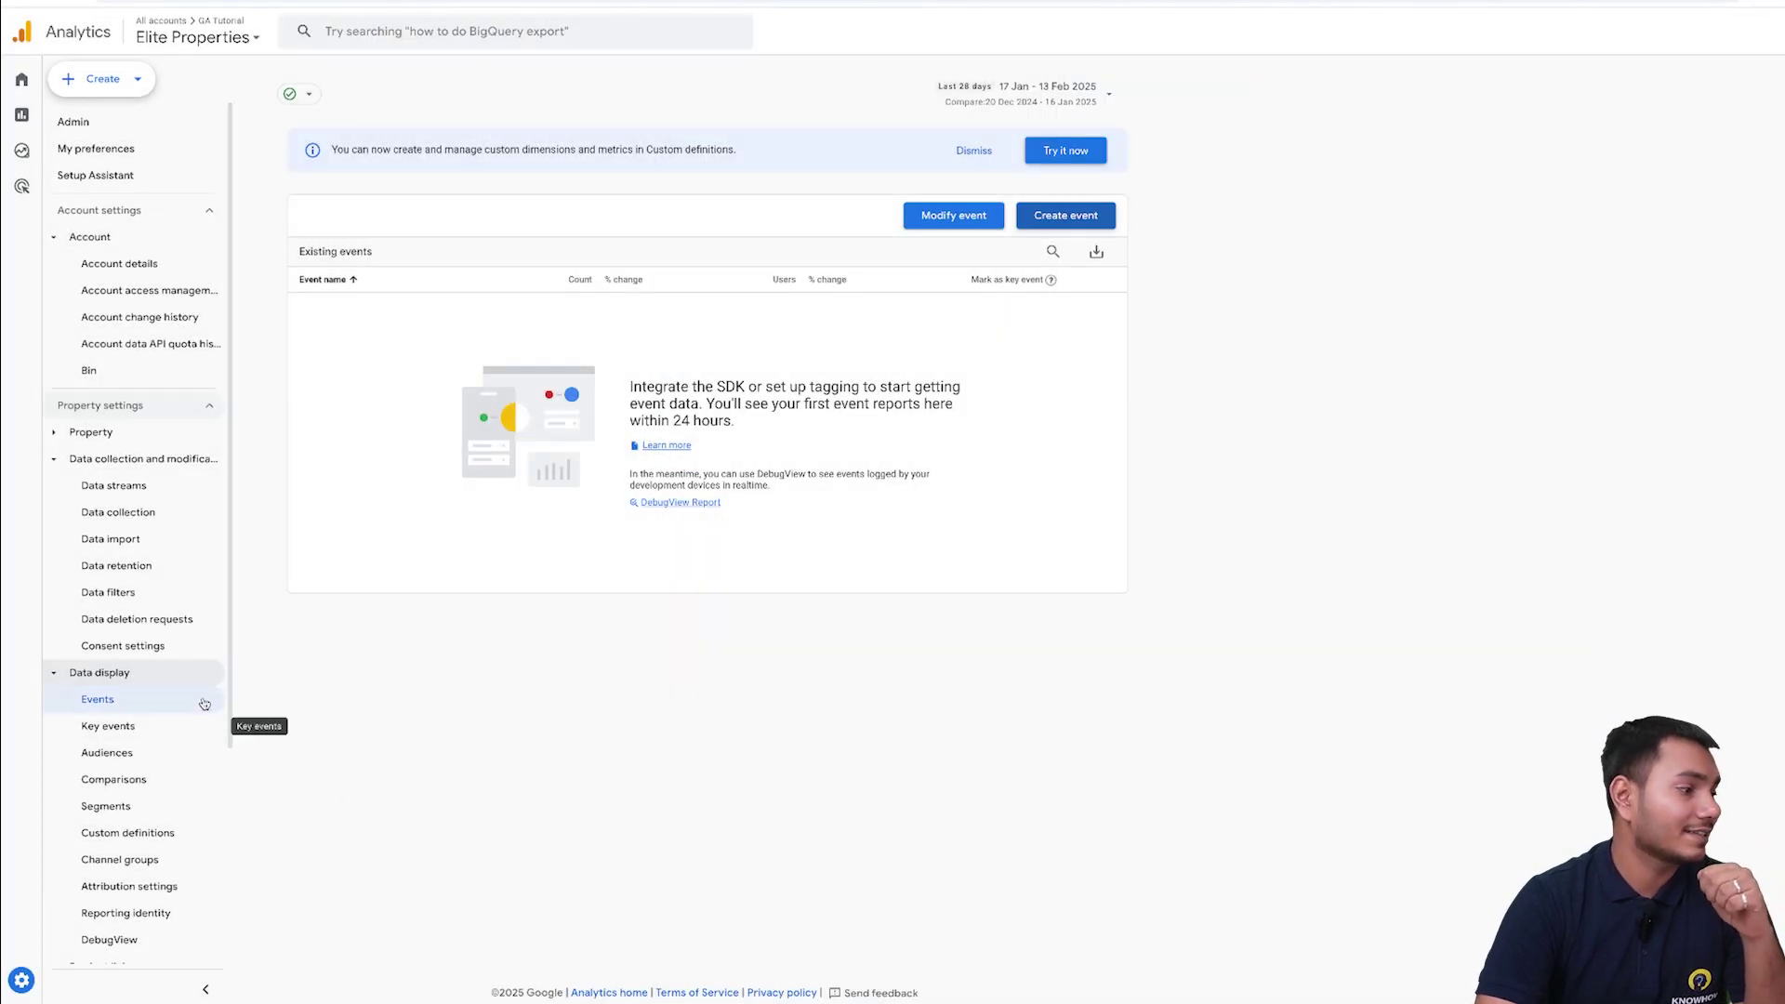
- Scroll the Admin sidebar down to Product links and open Google Ads links
left_click_drag(230, 623, 233, 837)
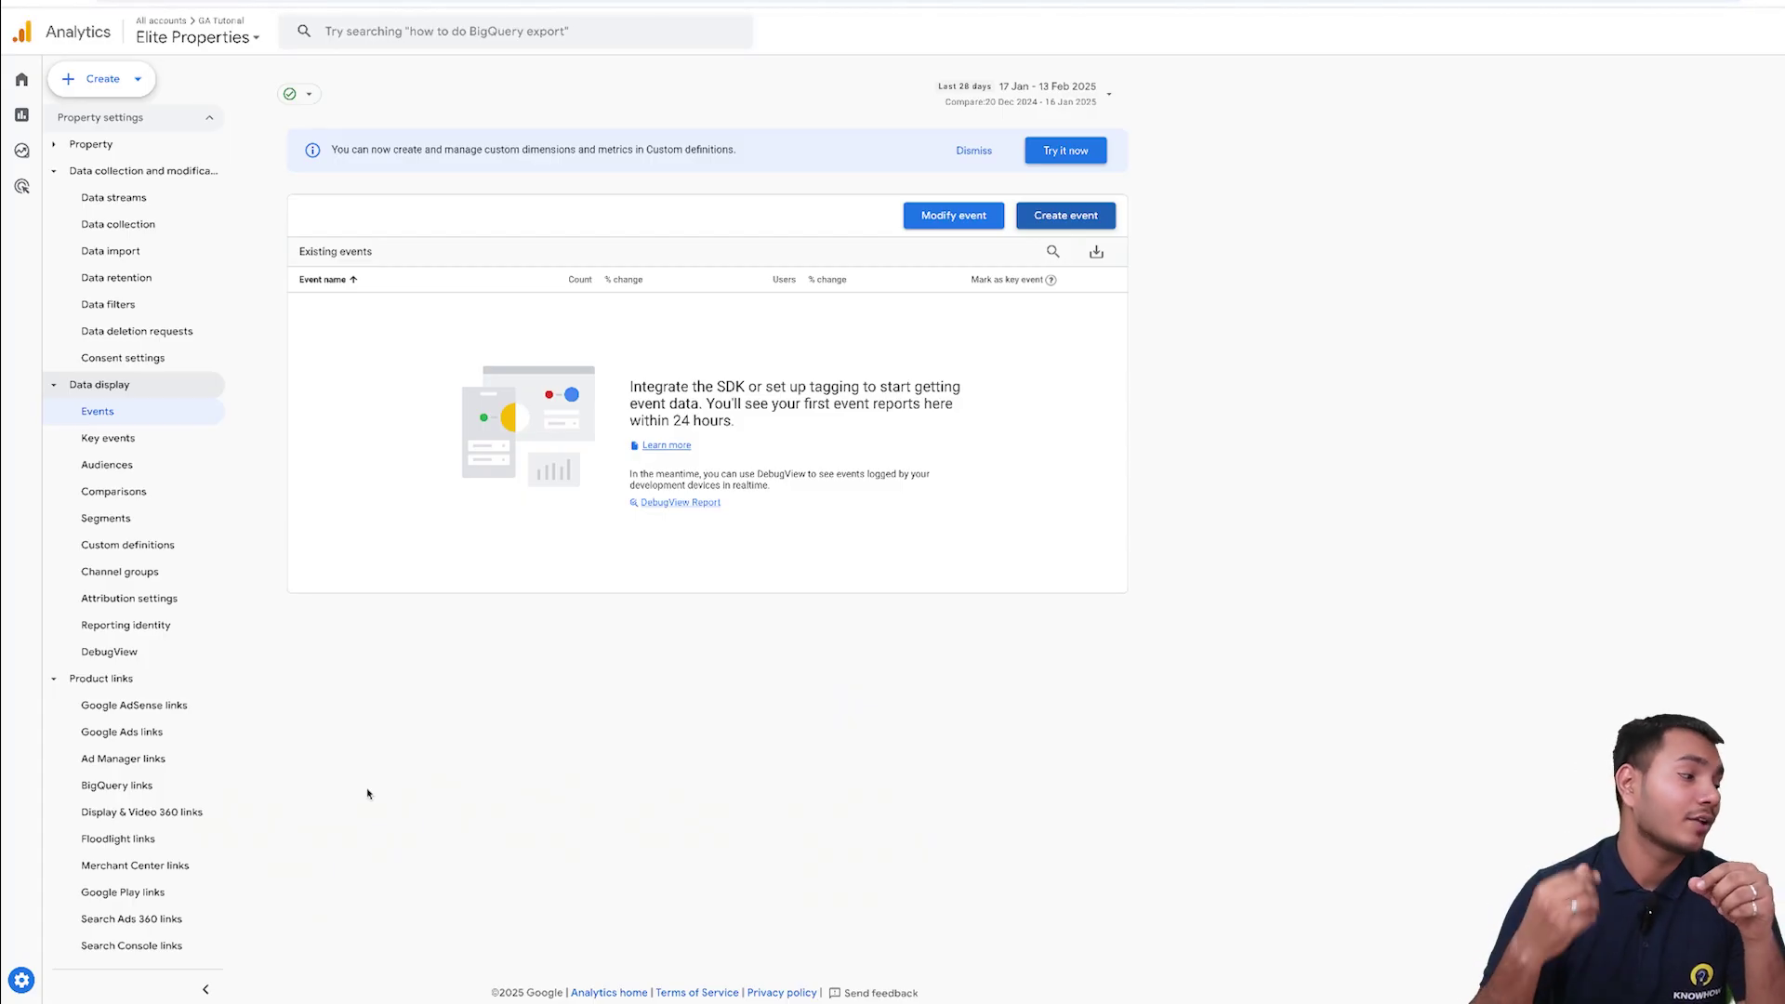
left_click(156, 732)
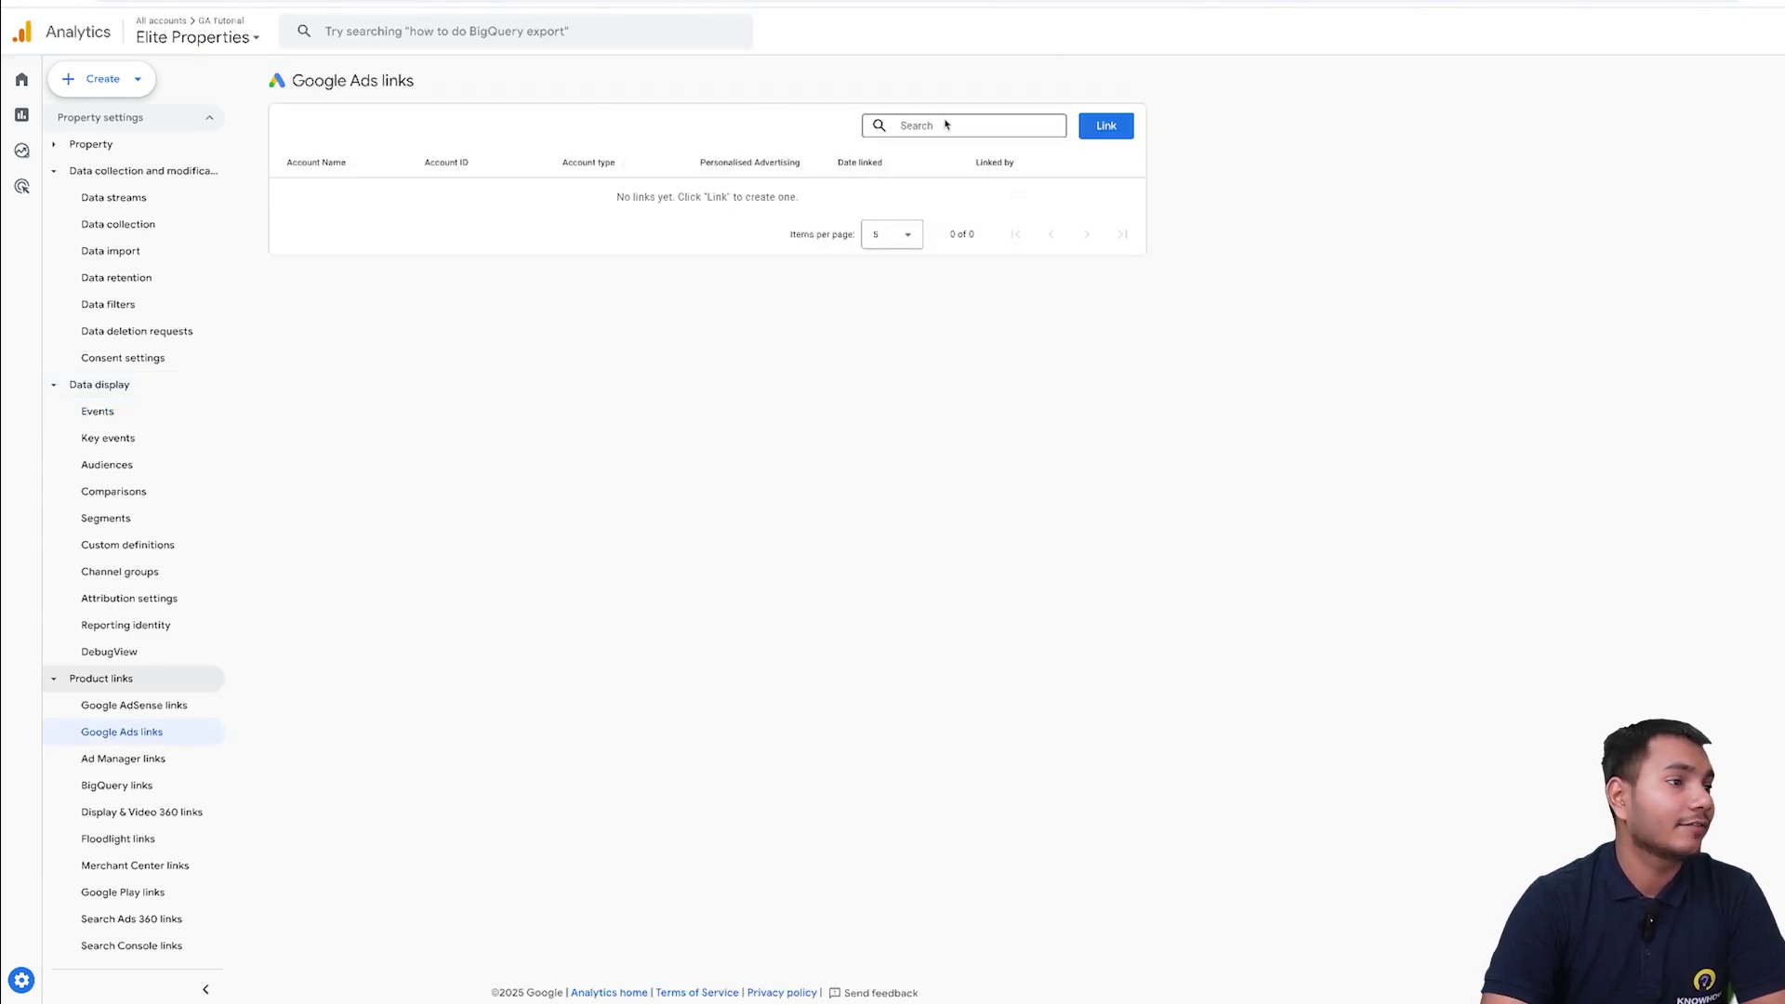
- Link the home foodie pvt. ltd Google Ads account with default settings and submit
left_click(1122, 131)
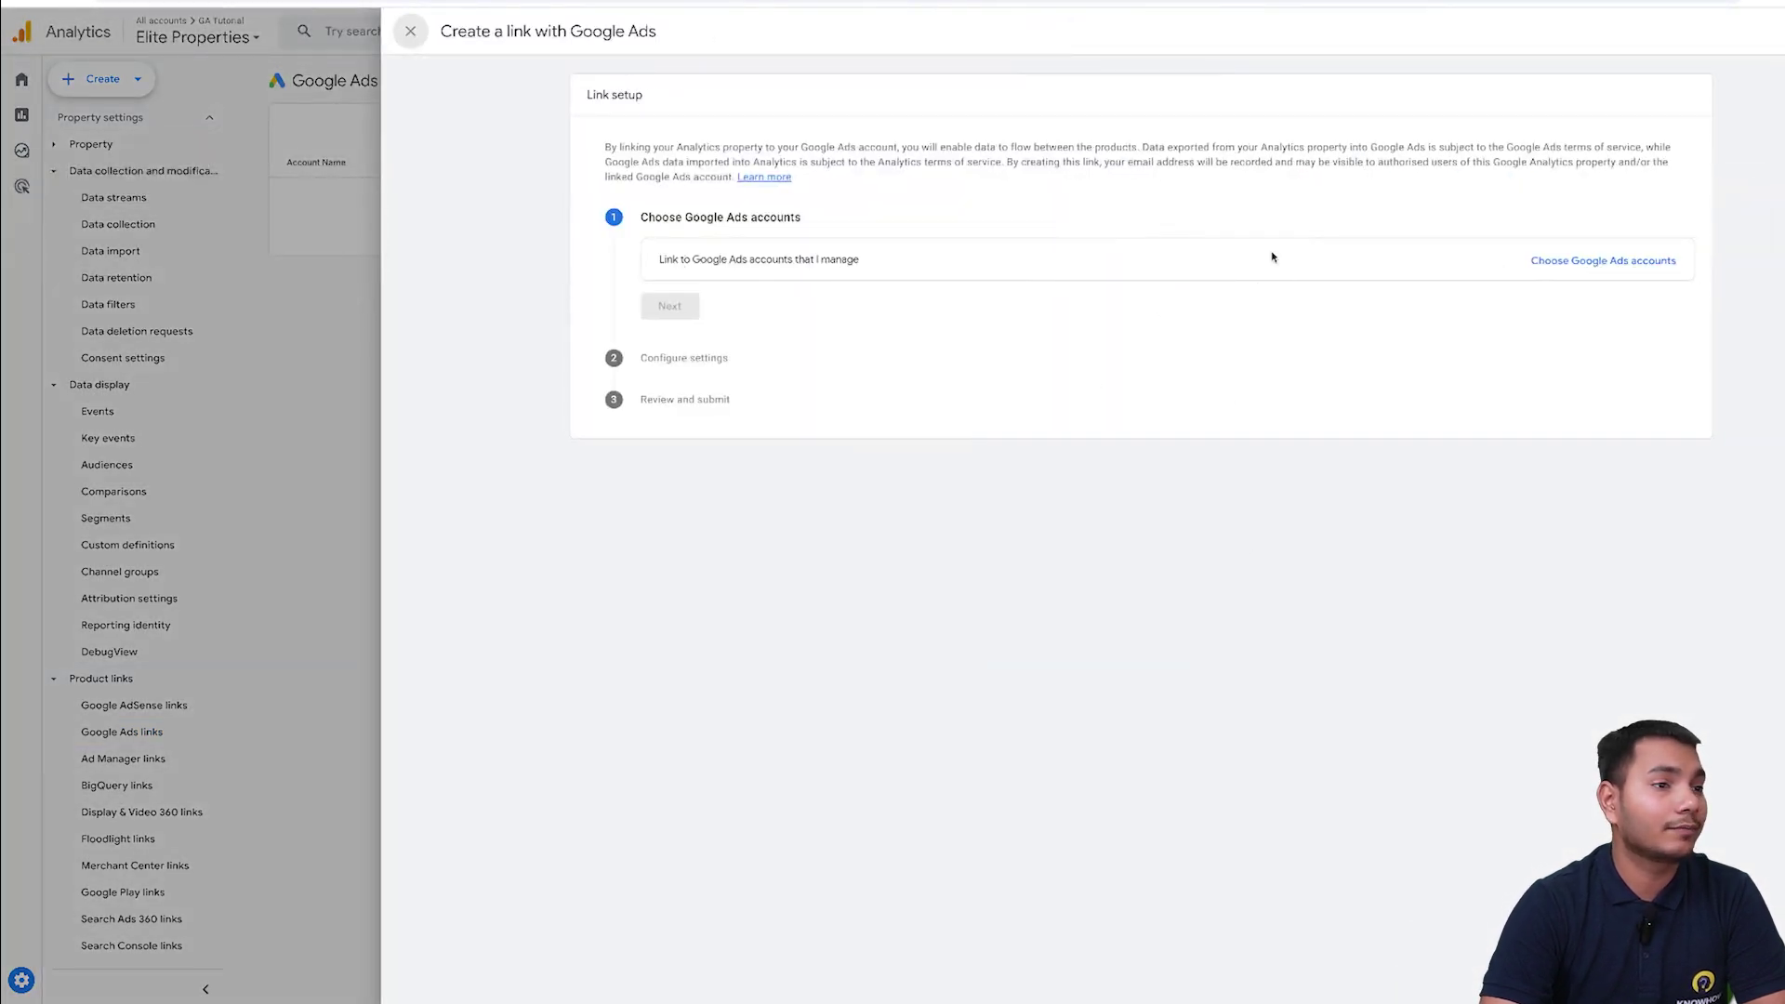
left_click(1616, 260)
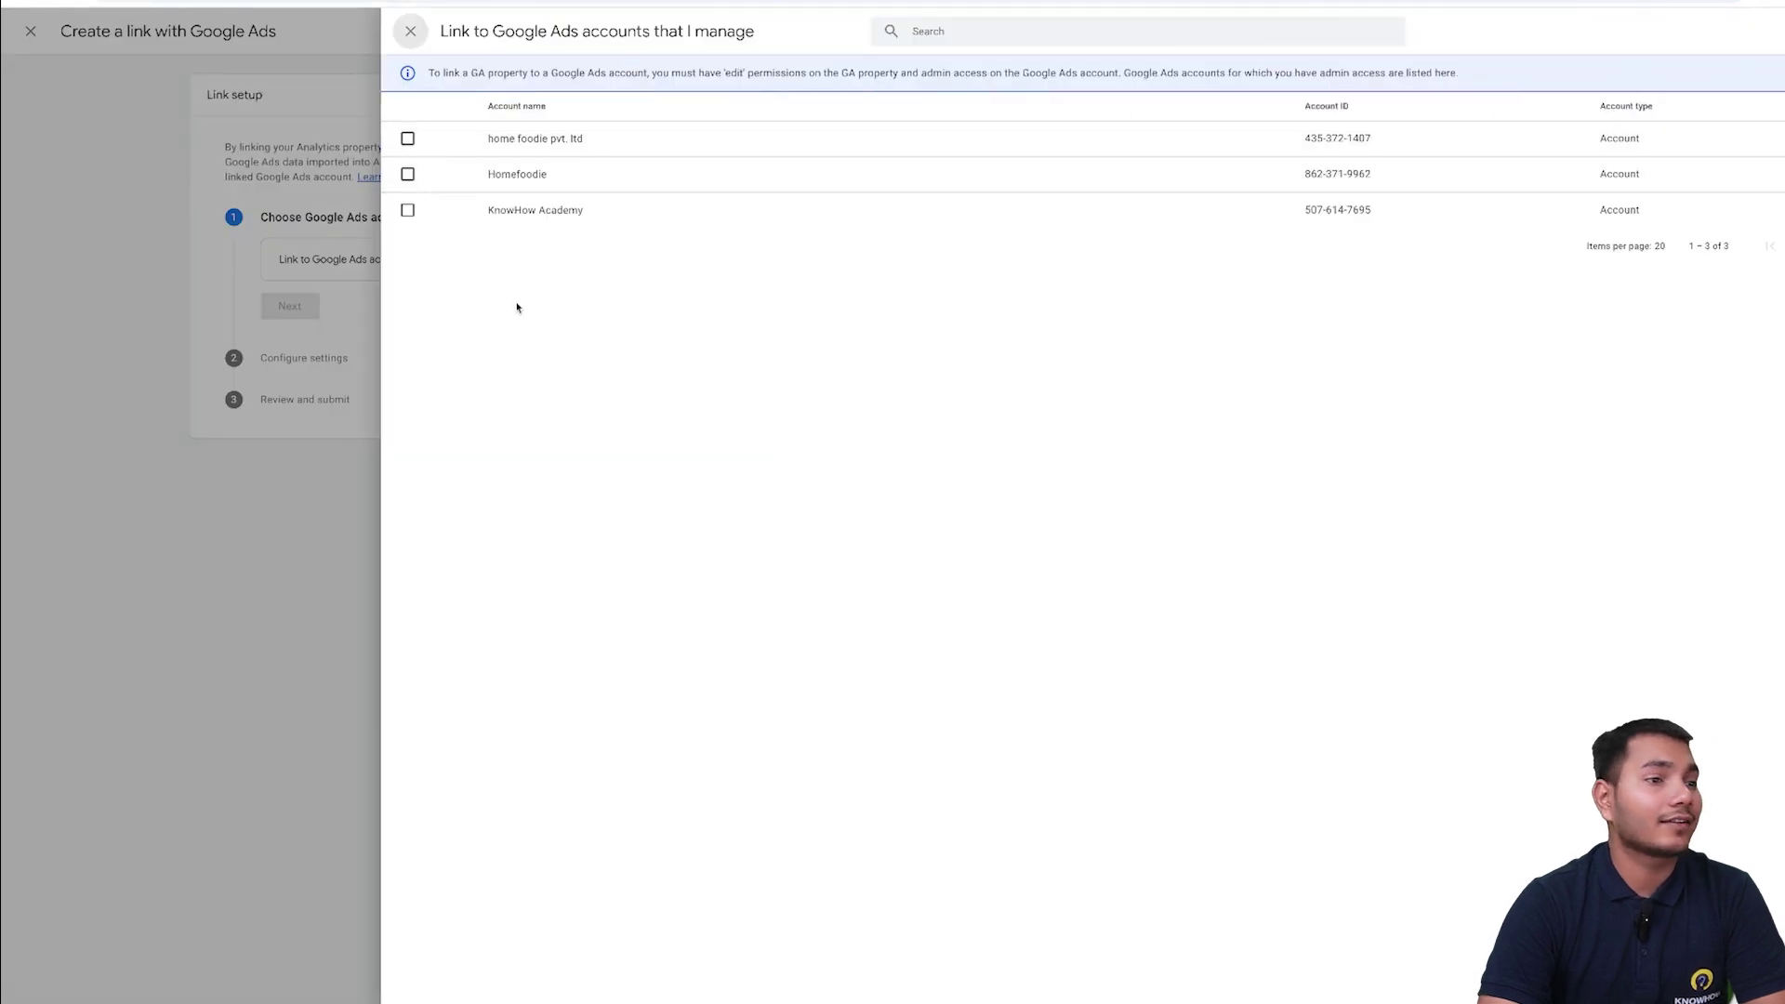
left_click(407, 138)
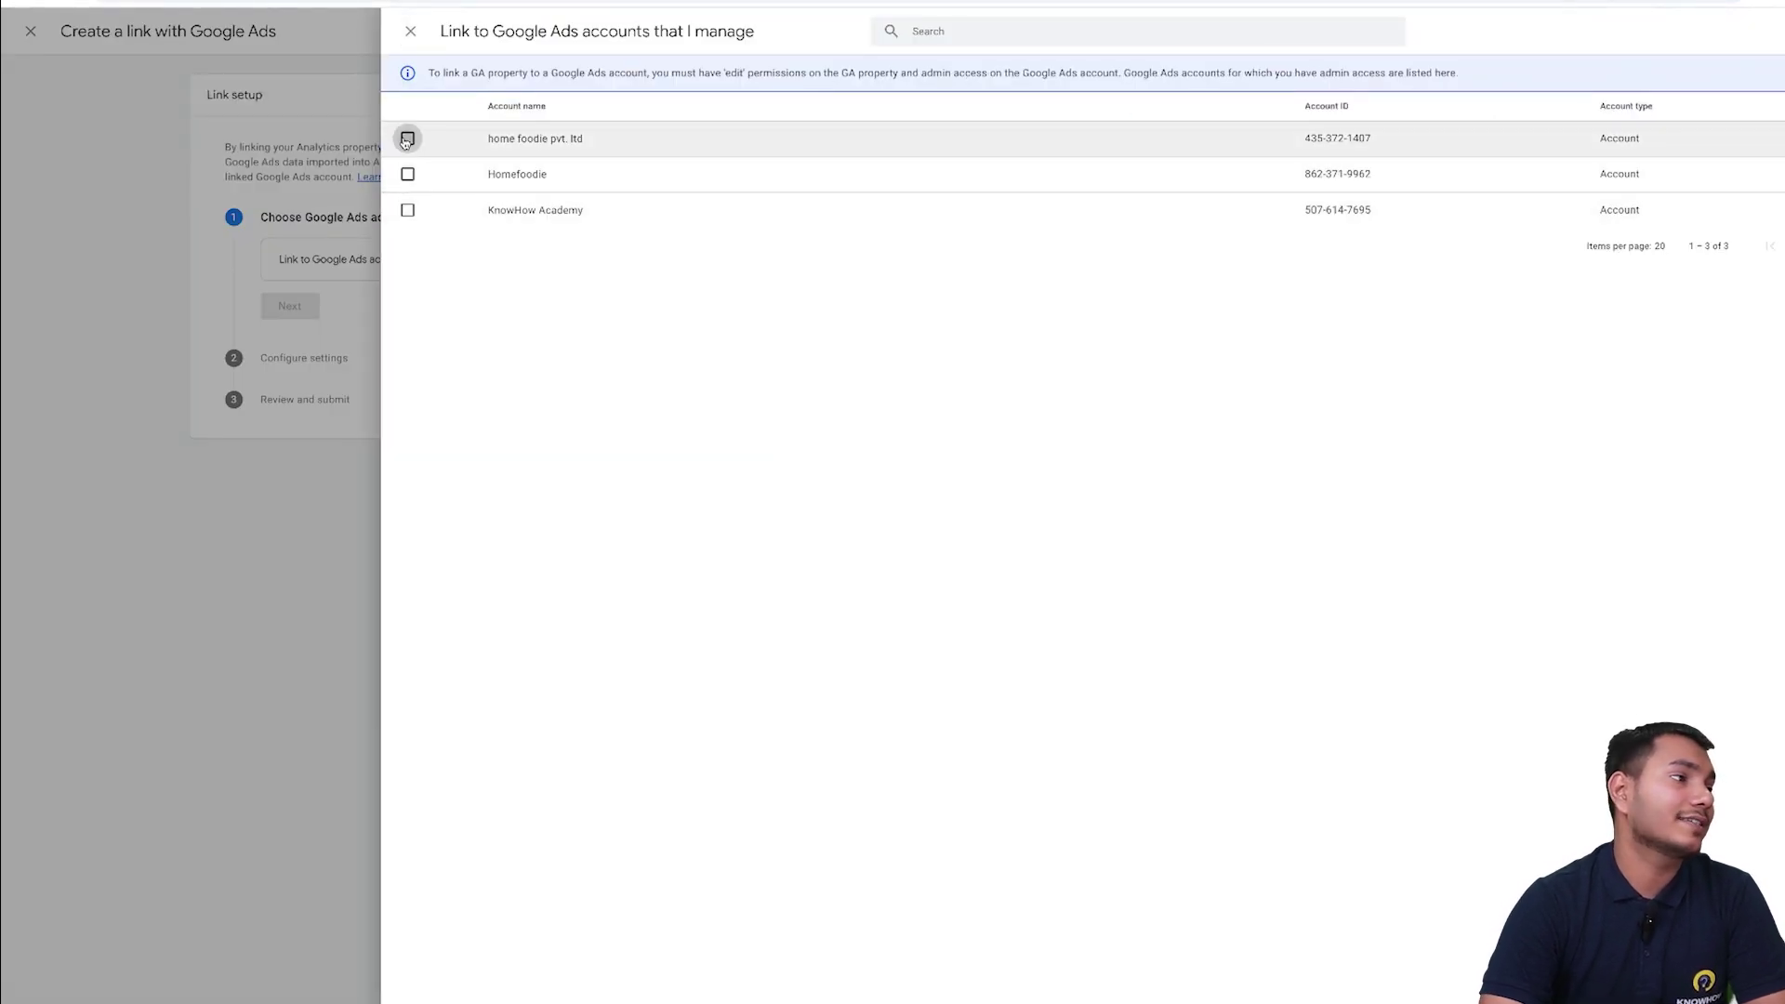
left_click(1780, 31)
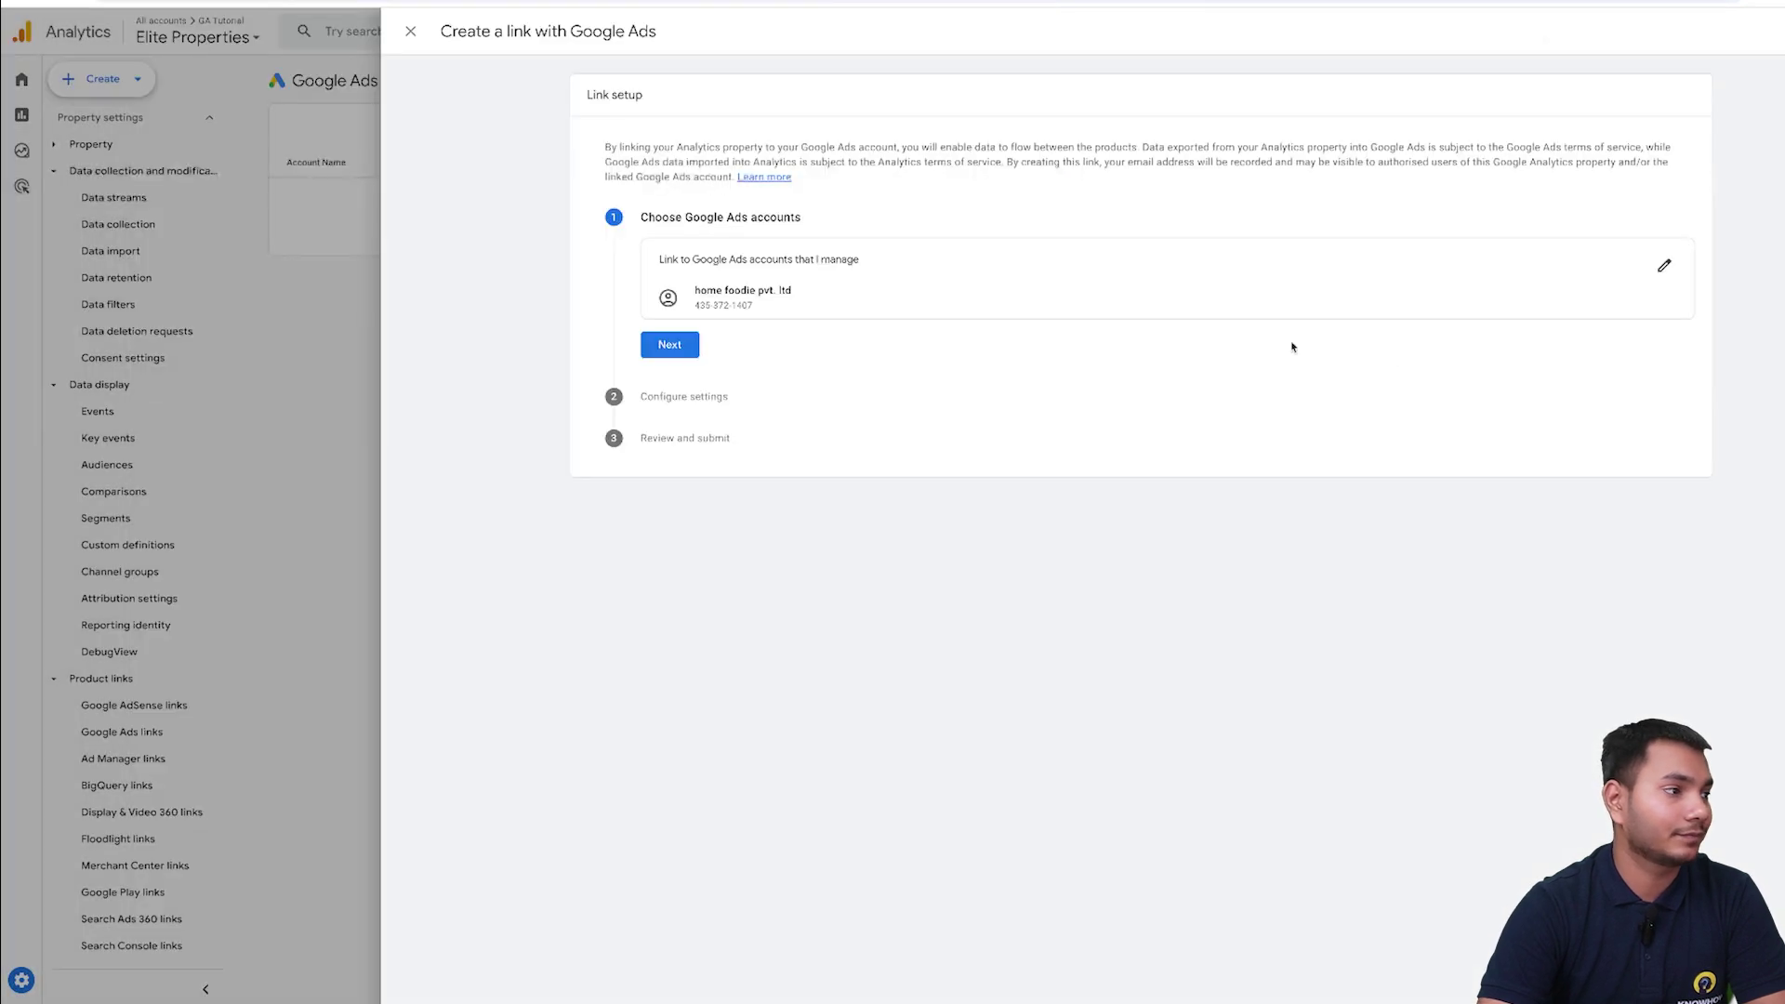
left_click(668, 347)
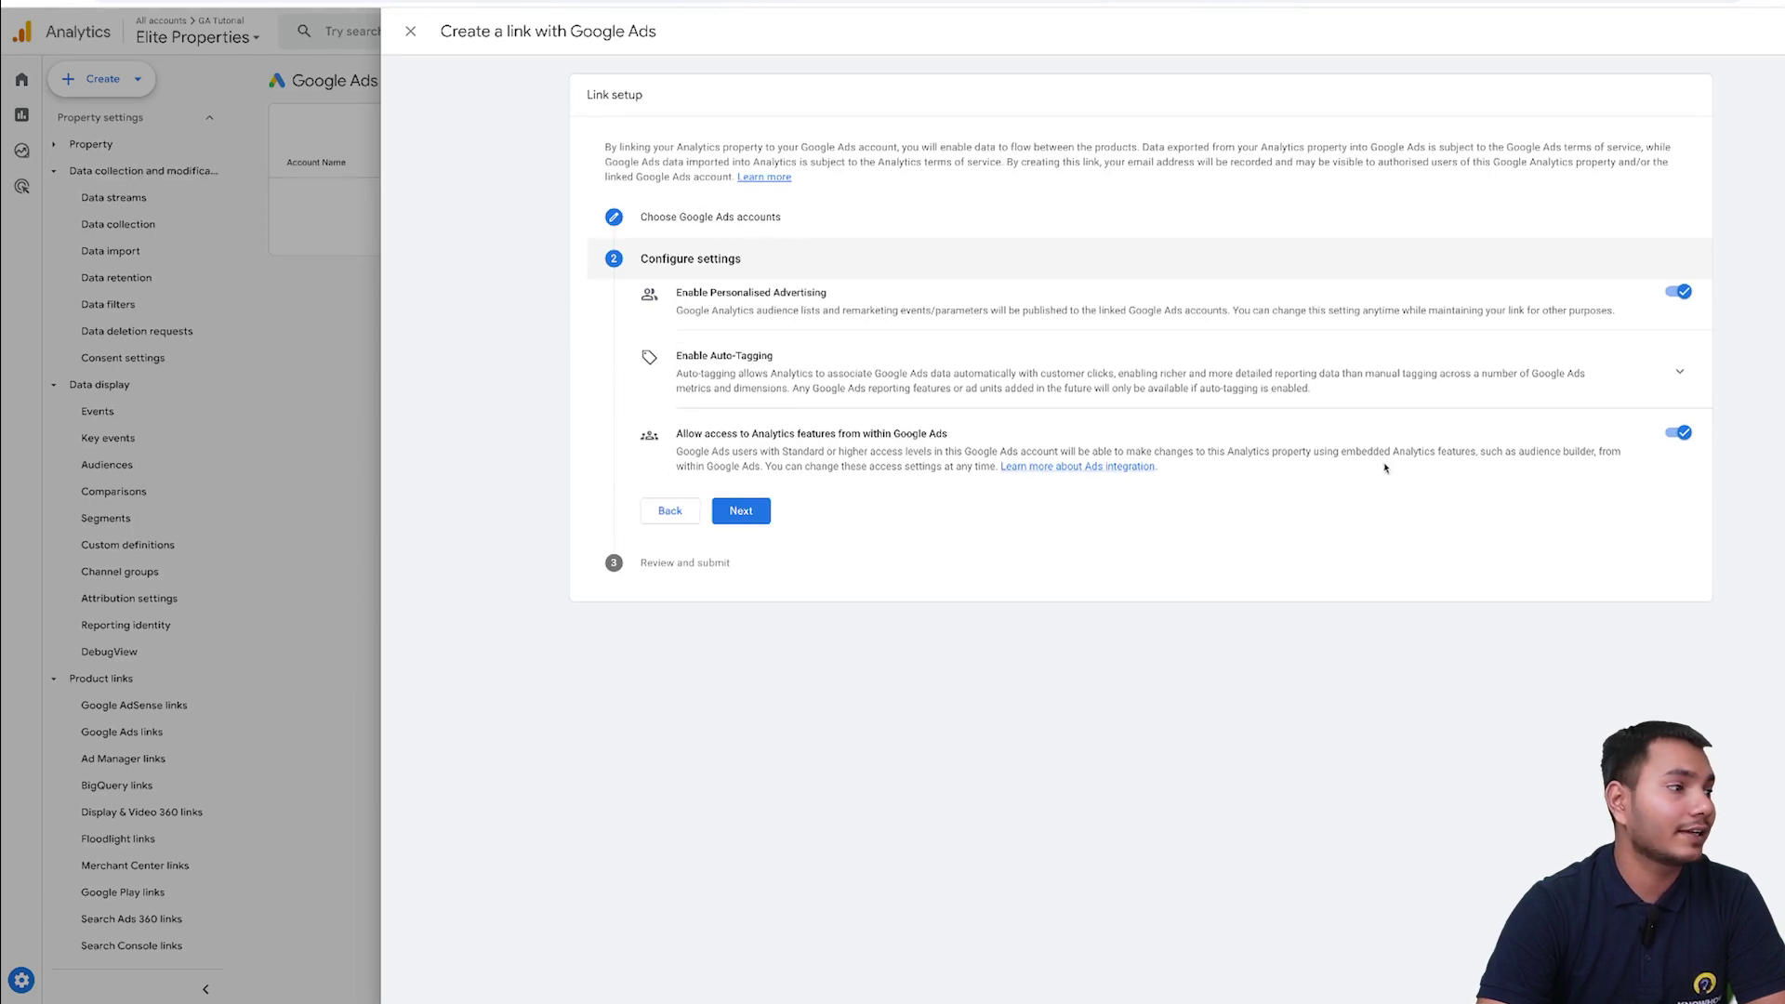
left_click(743, 509)
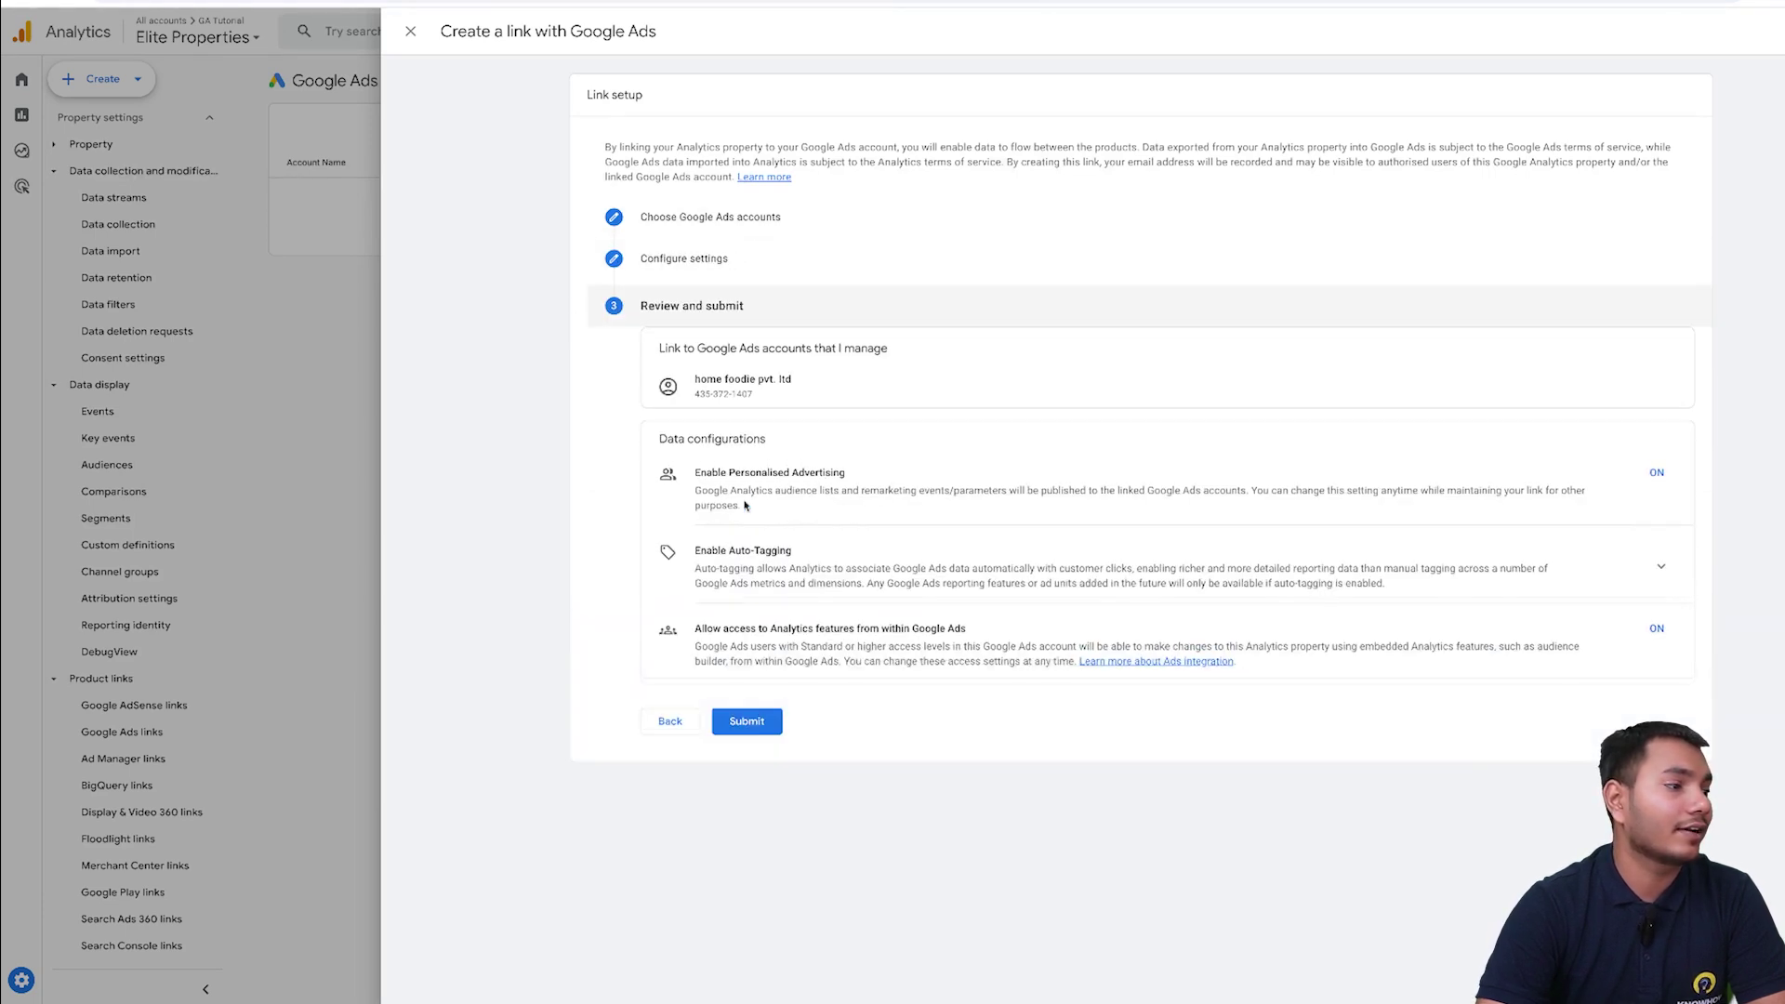
left_click(757, 715)
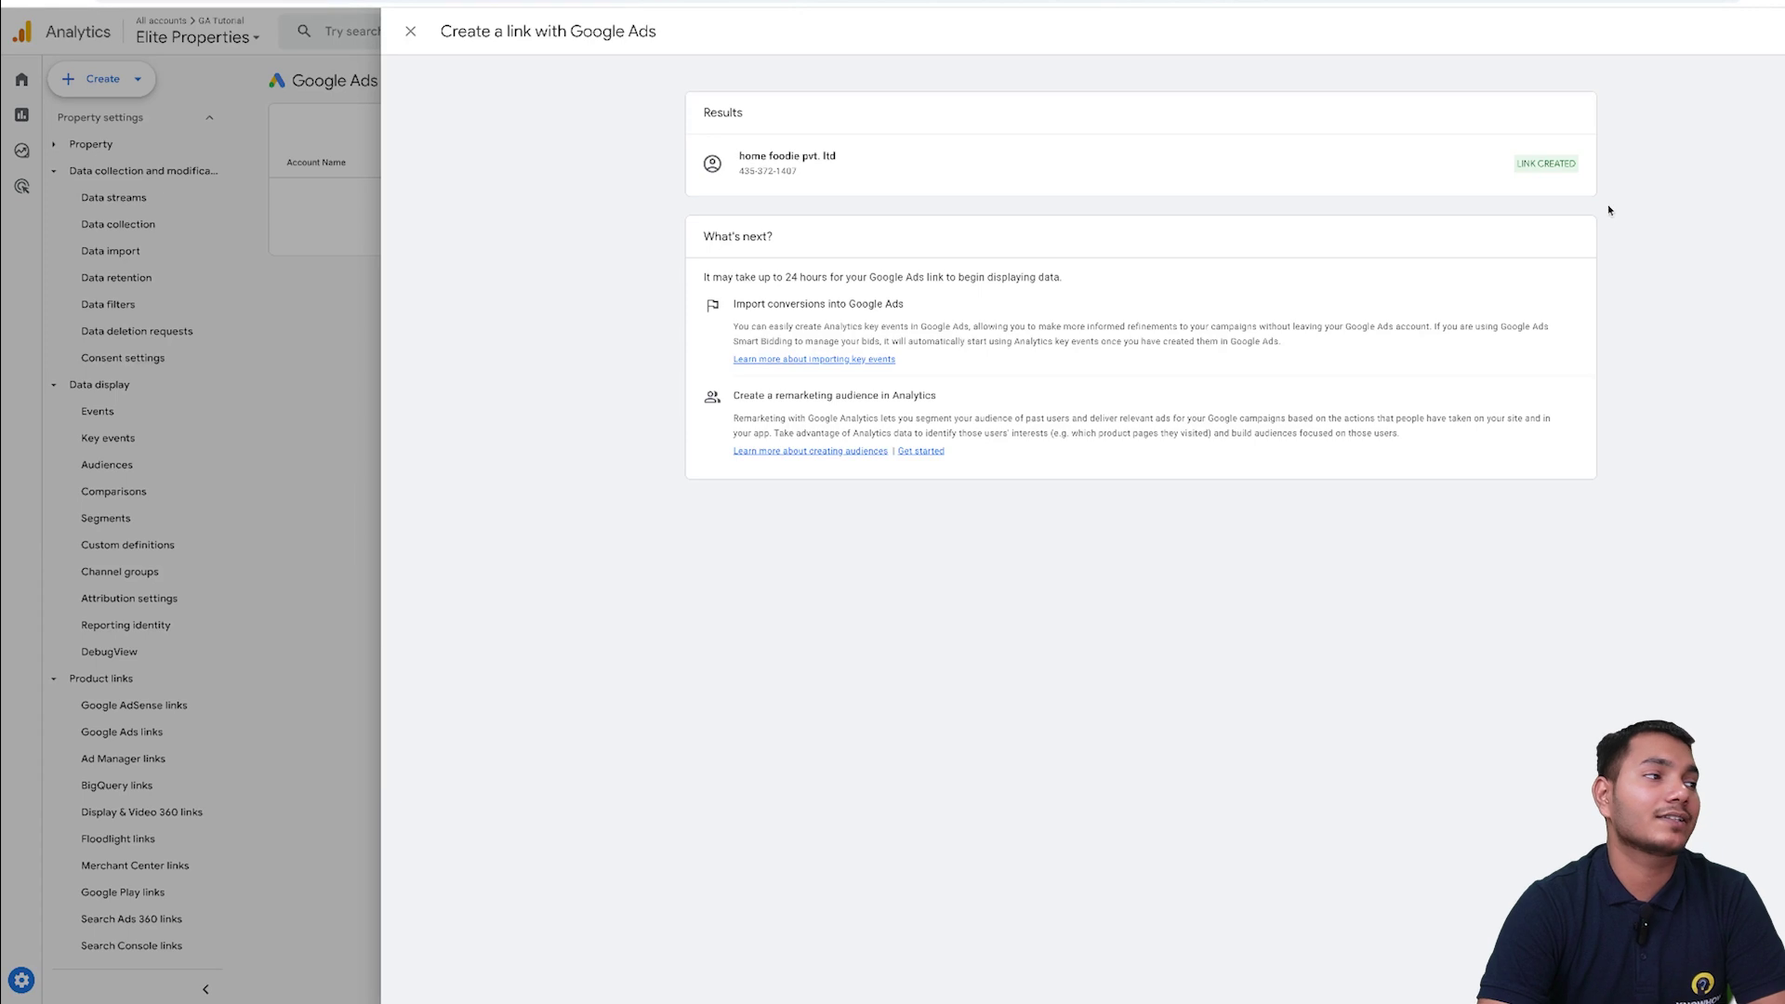
- Dismiss the Google Ads link confirmation panel after the link is created
left_click(412, 33)
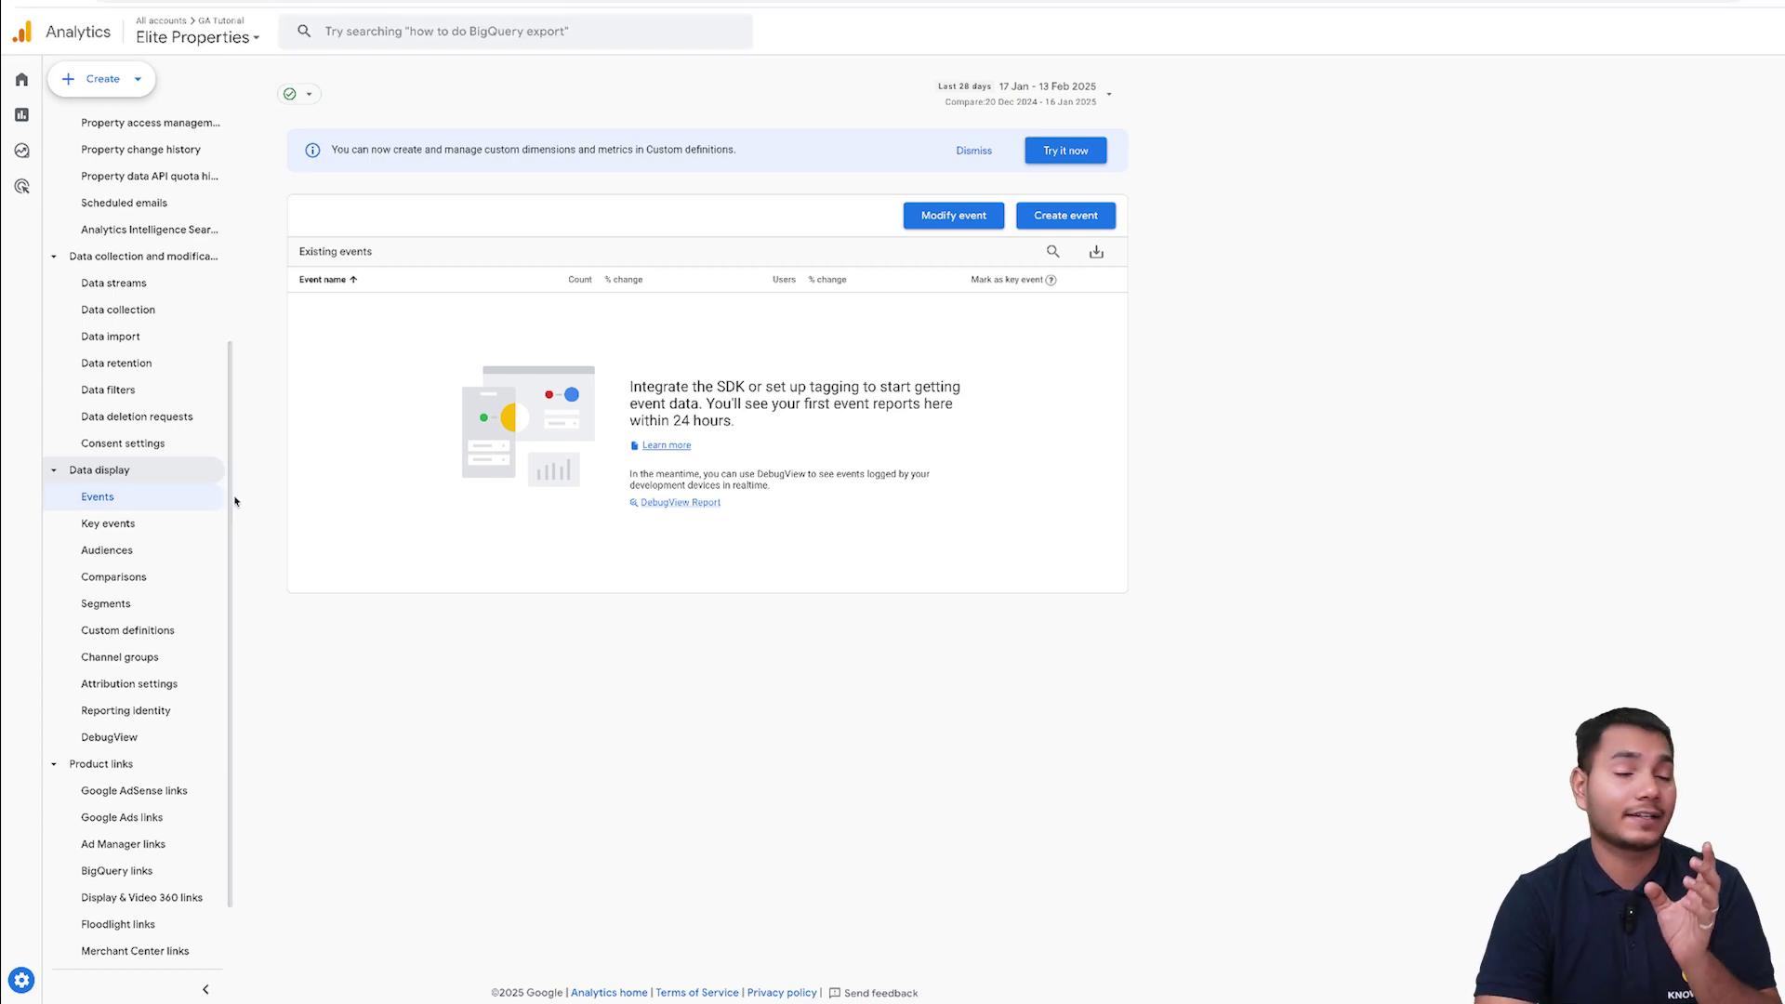
- On the Key events page, begin a new key event and name it 'Instagram'
left_click(122, 532)
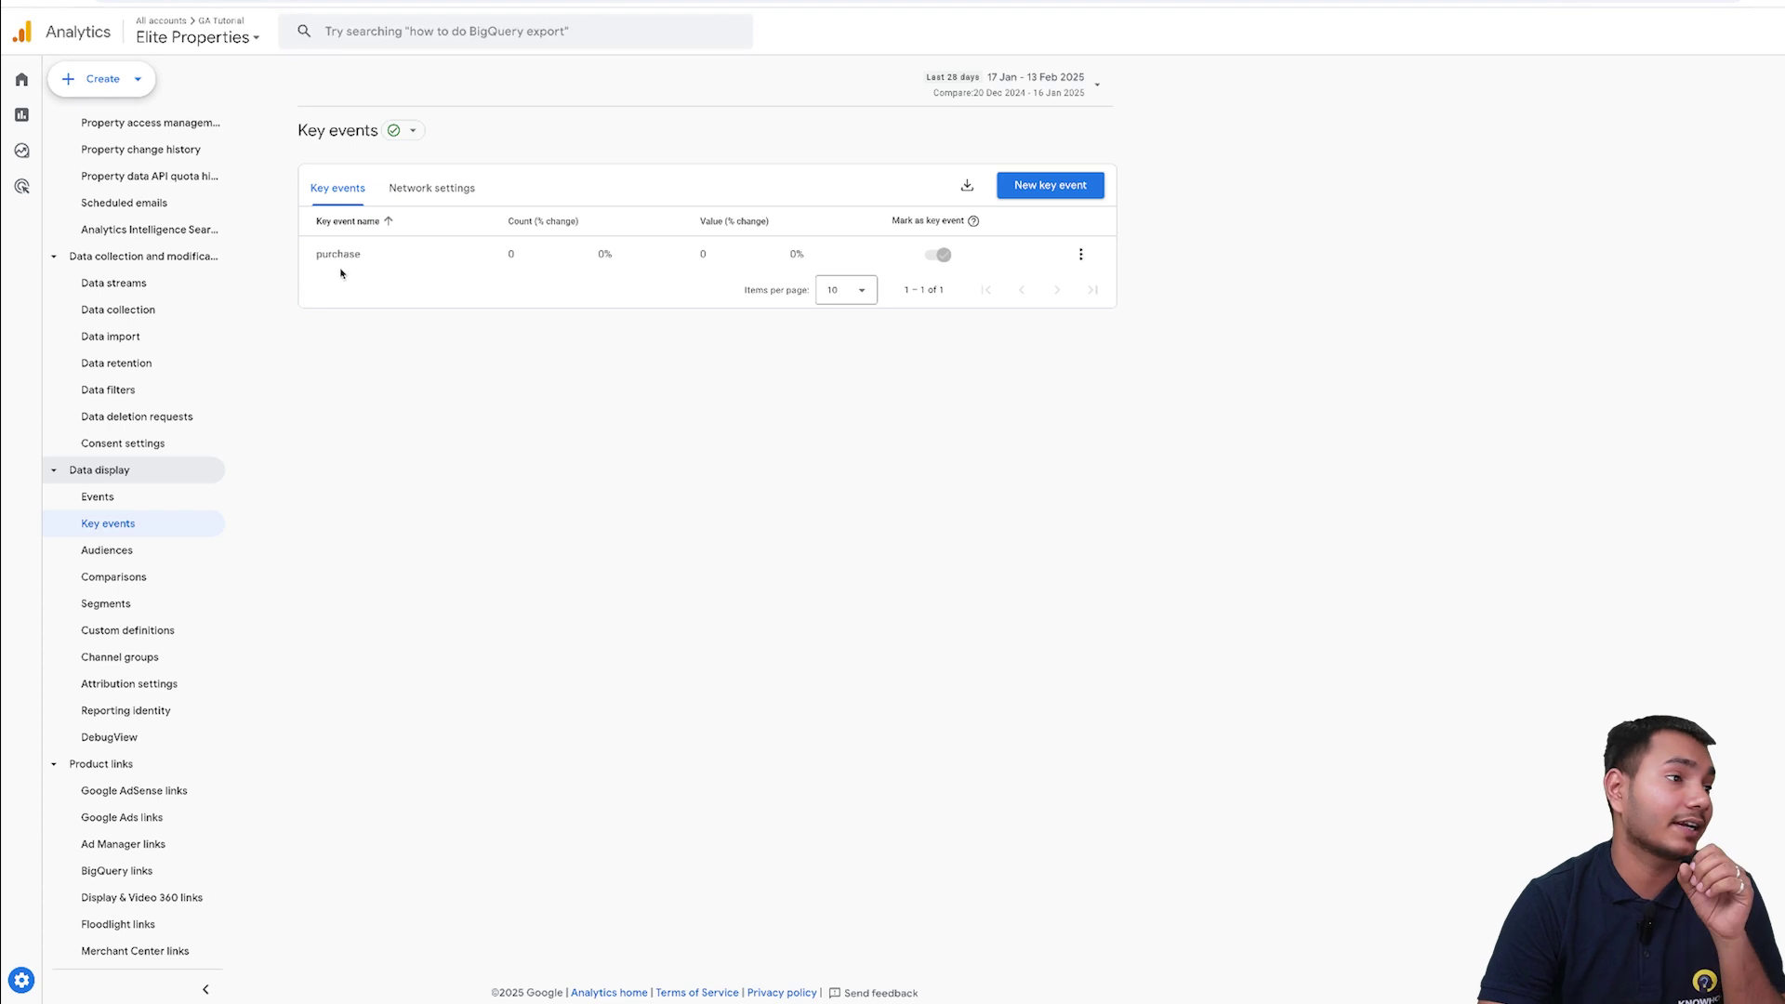
left_click(1023, 183)
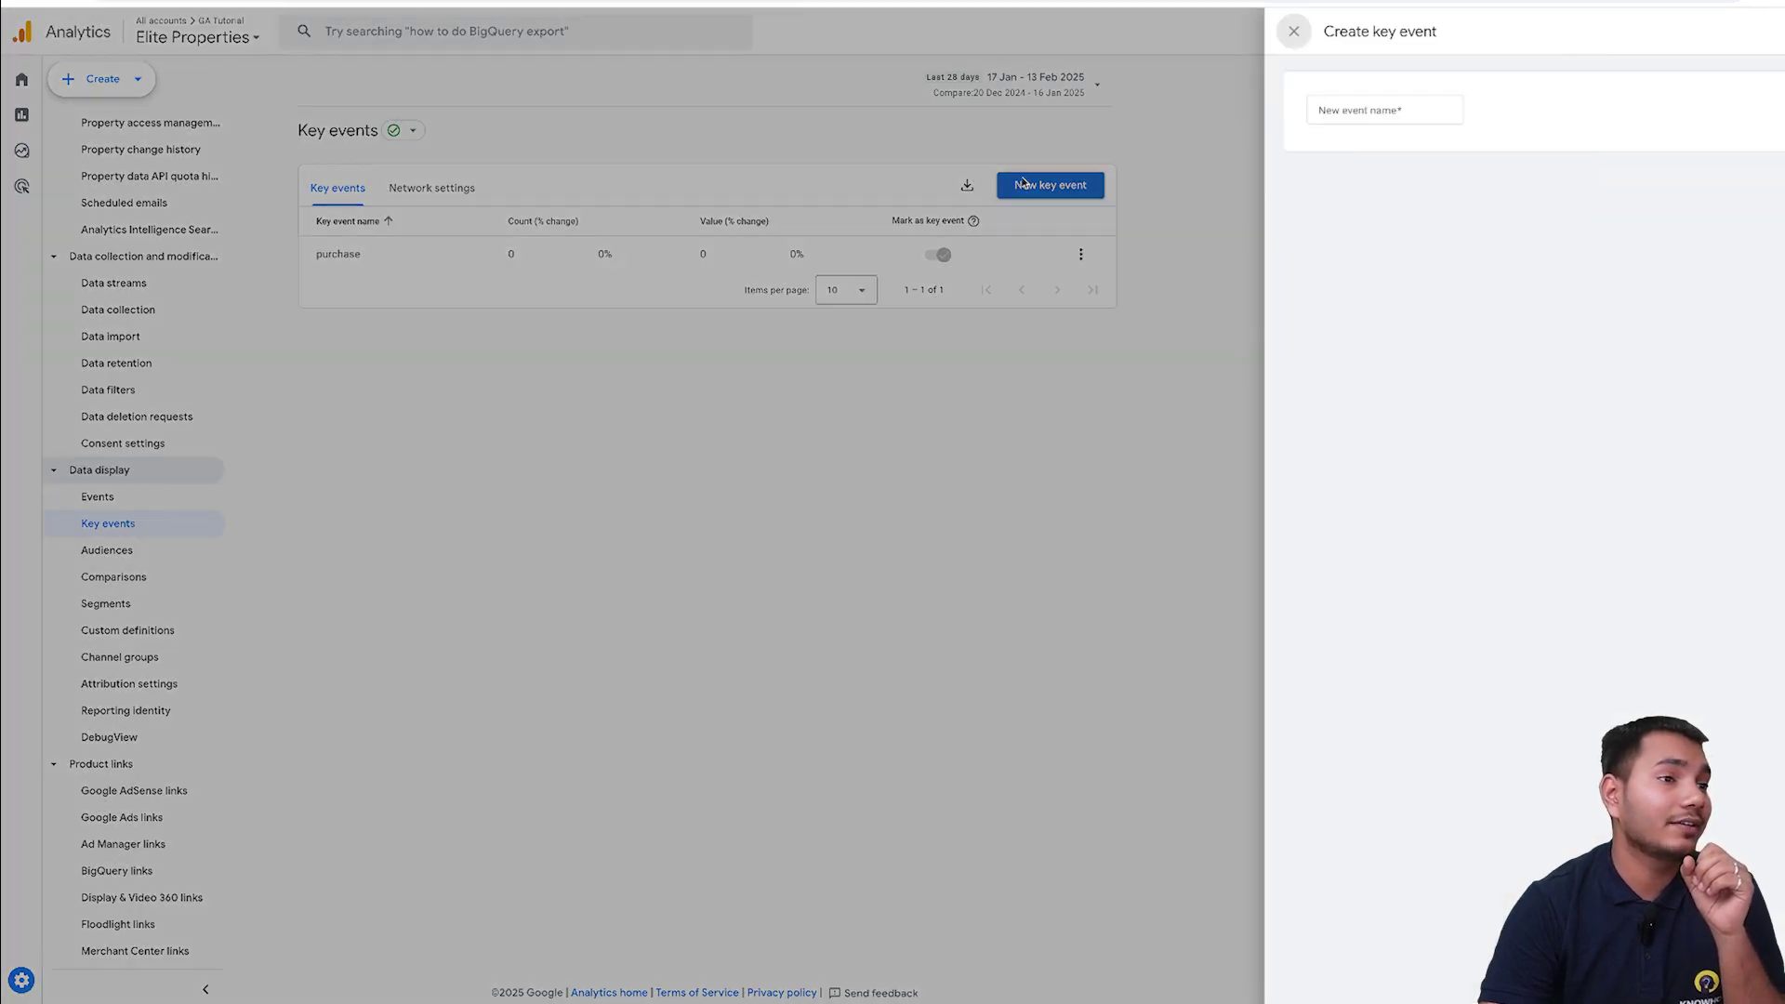
left_click(1270, 107)
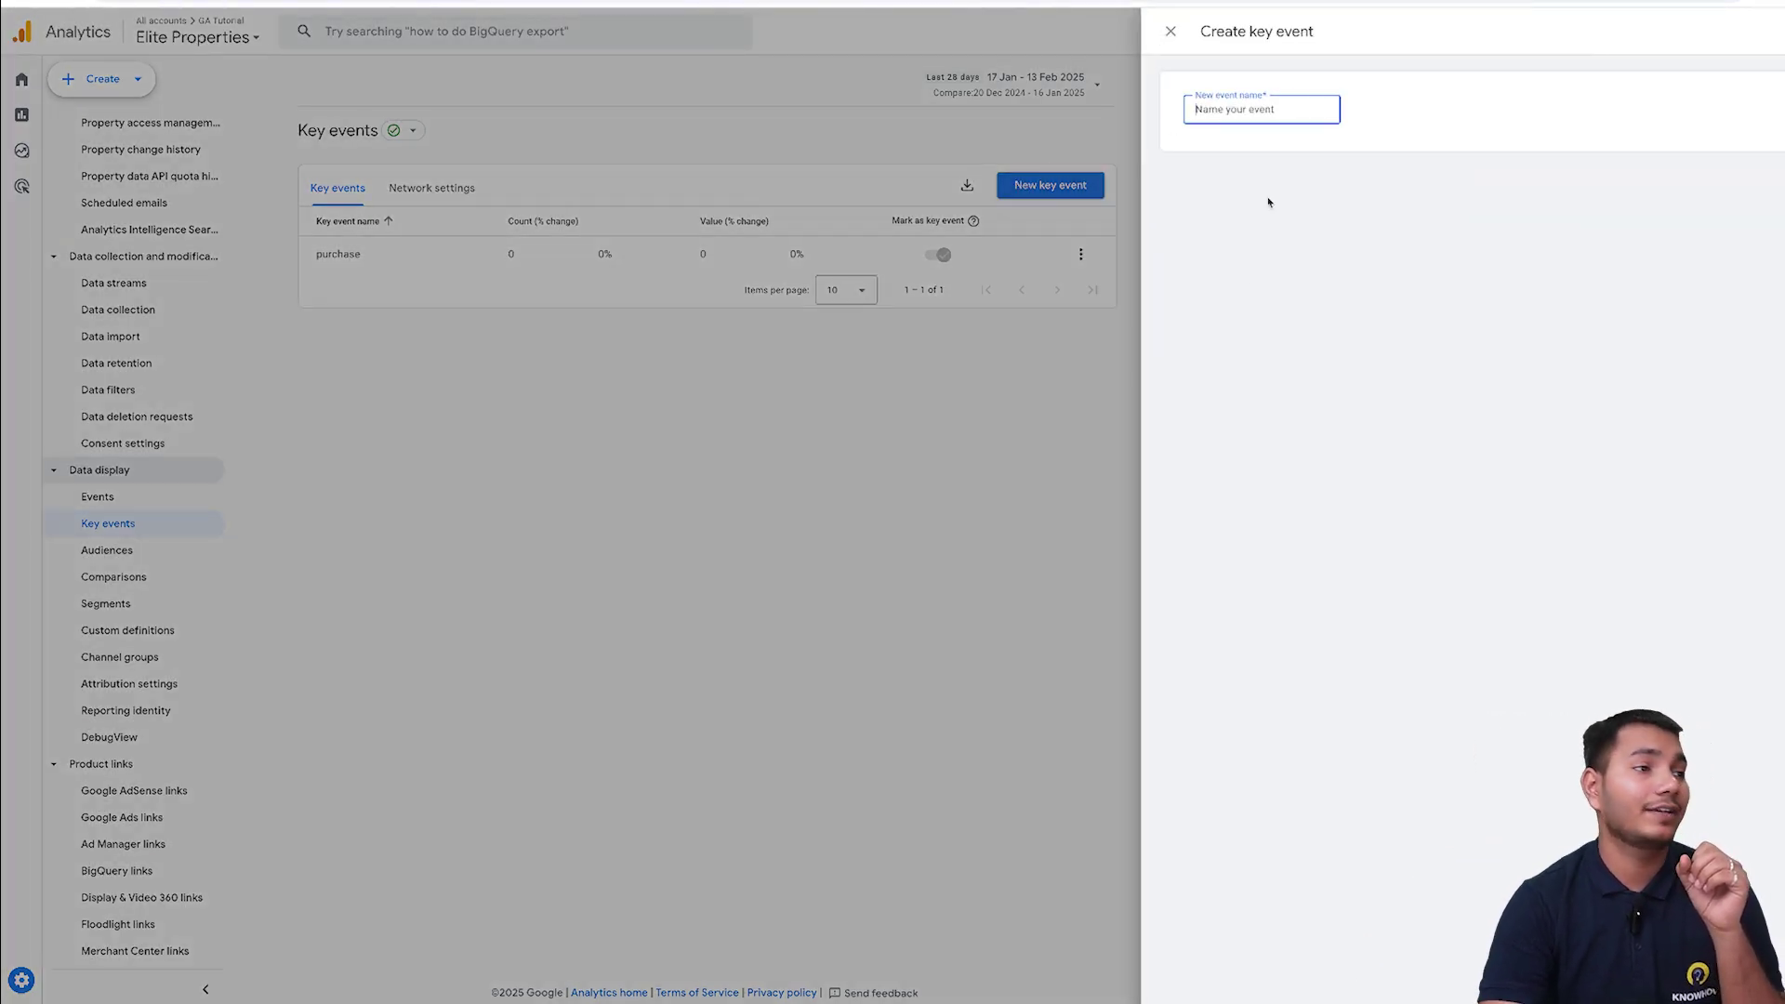
type("Instagram")
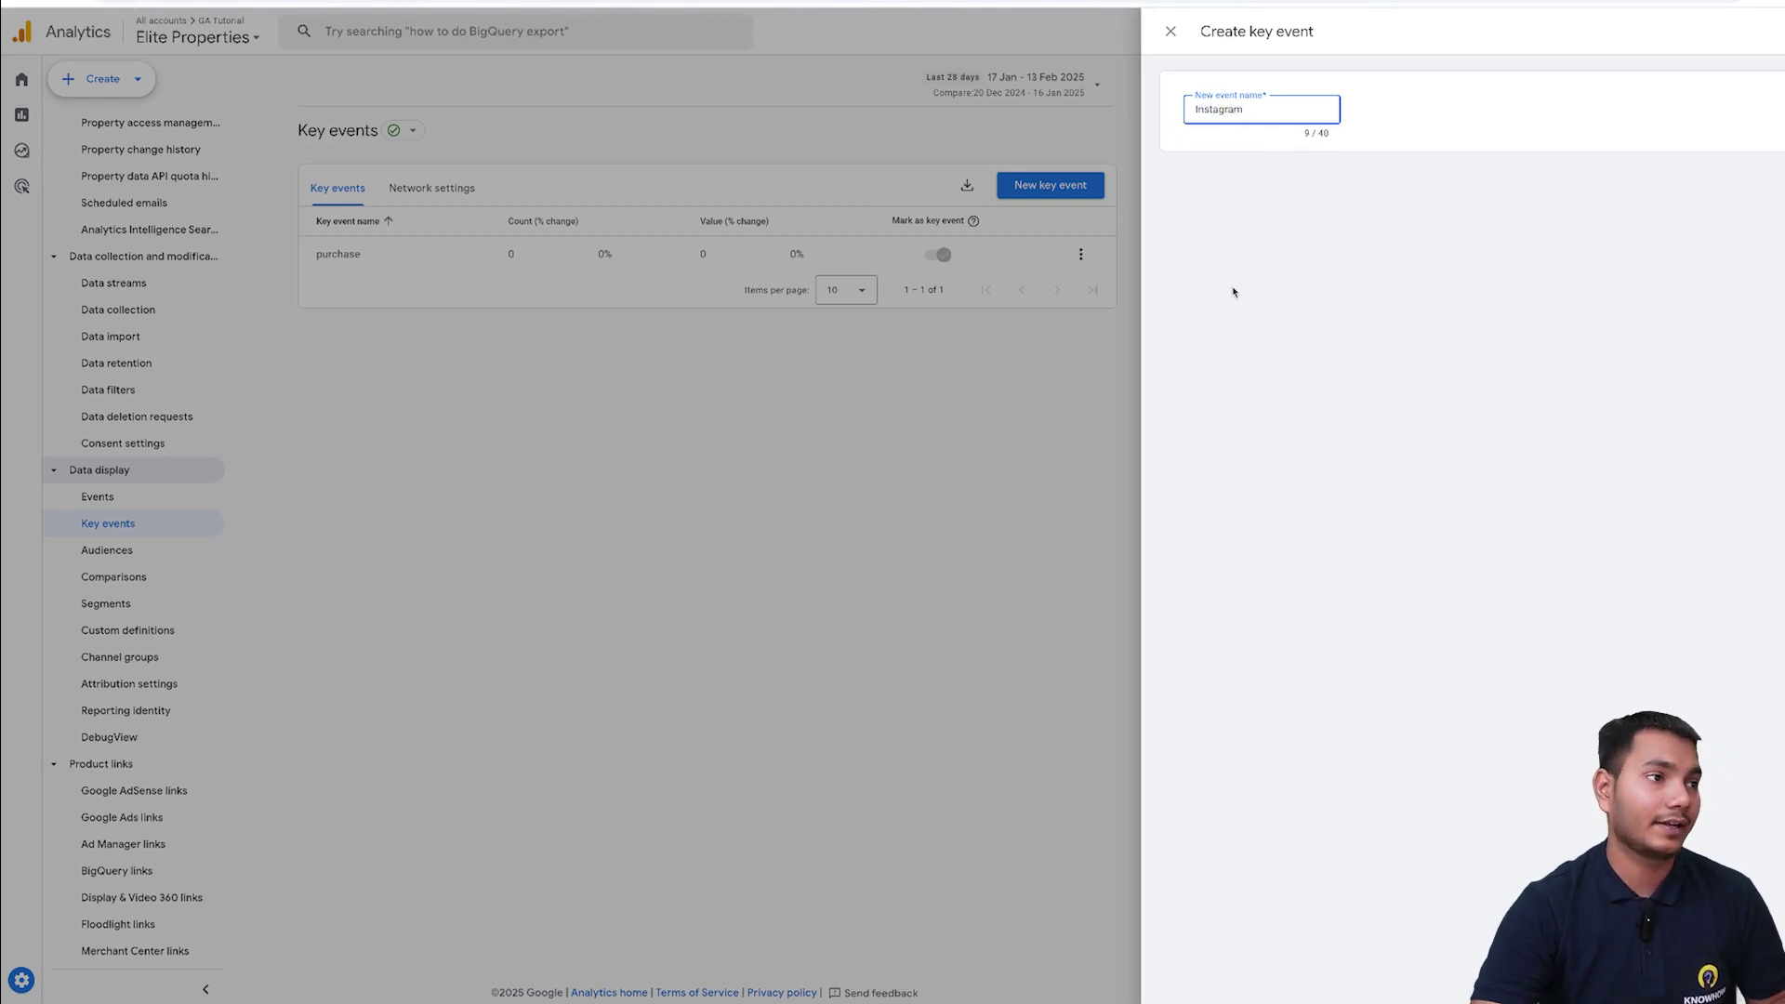
- Save the new 'Instagram' key event
left_click(1780, 31)
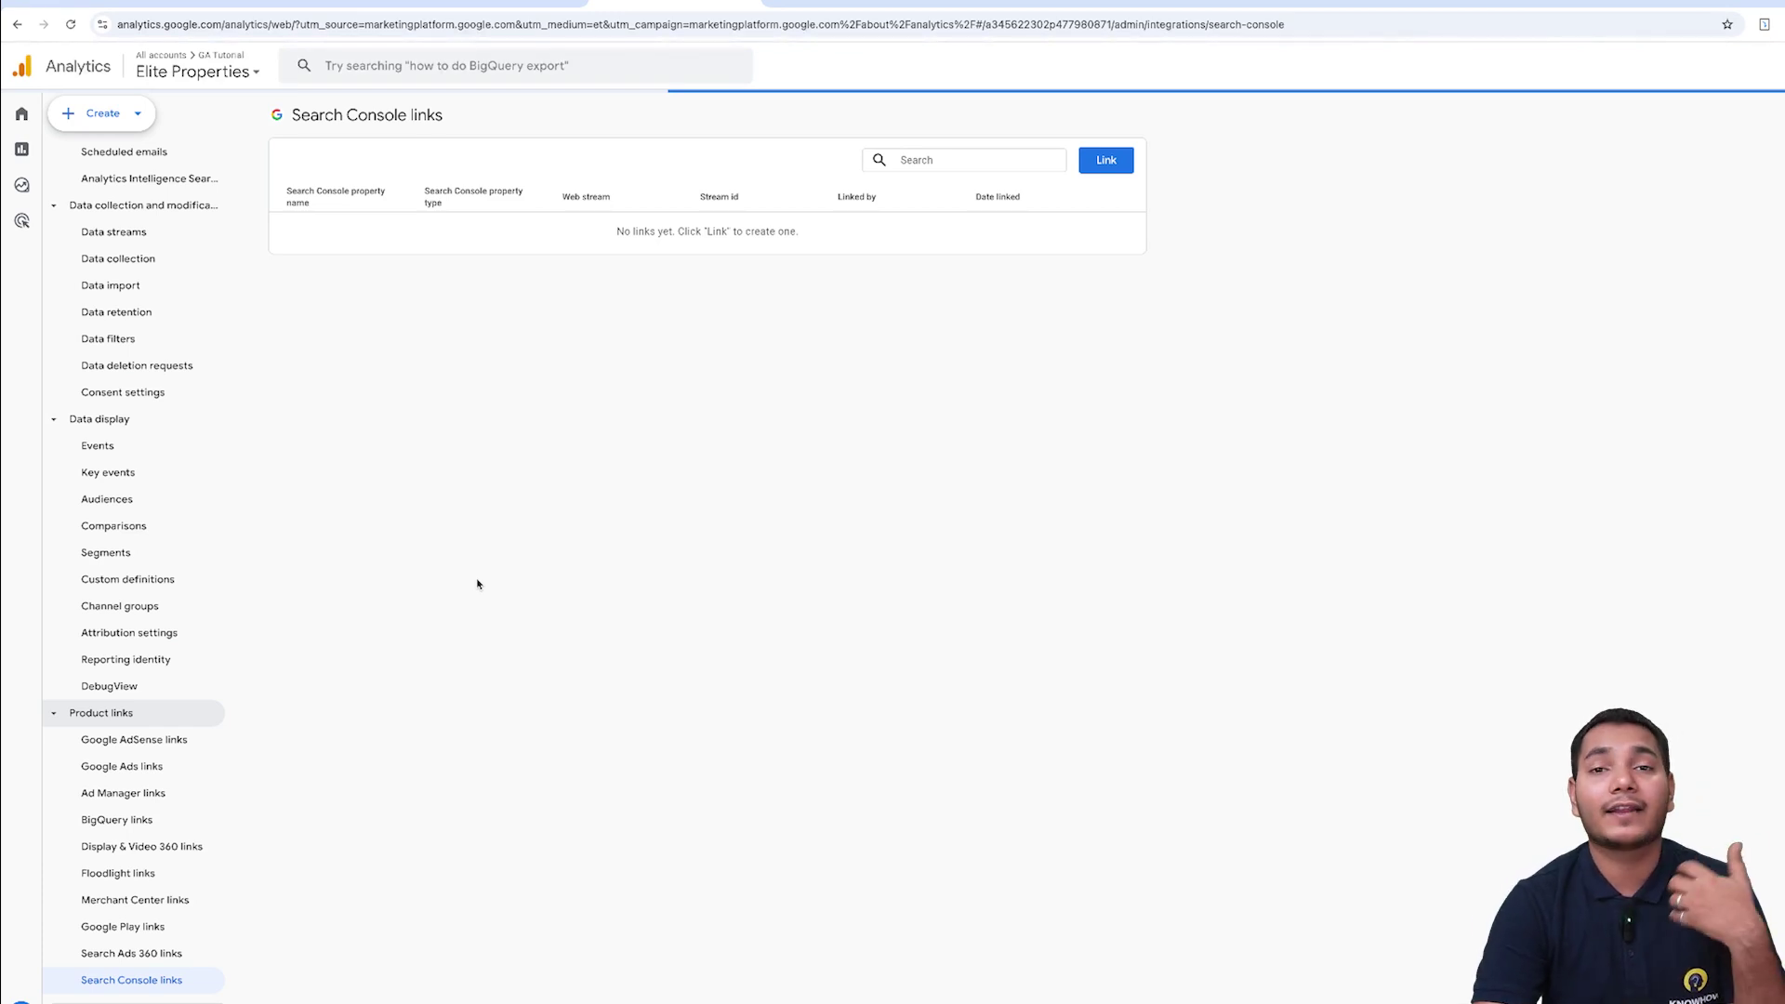
mouse_move(41, 469)
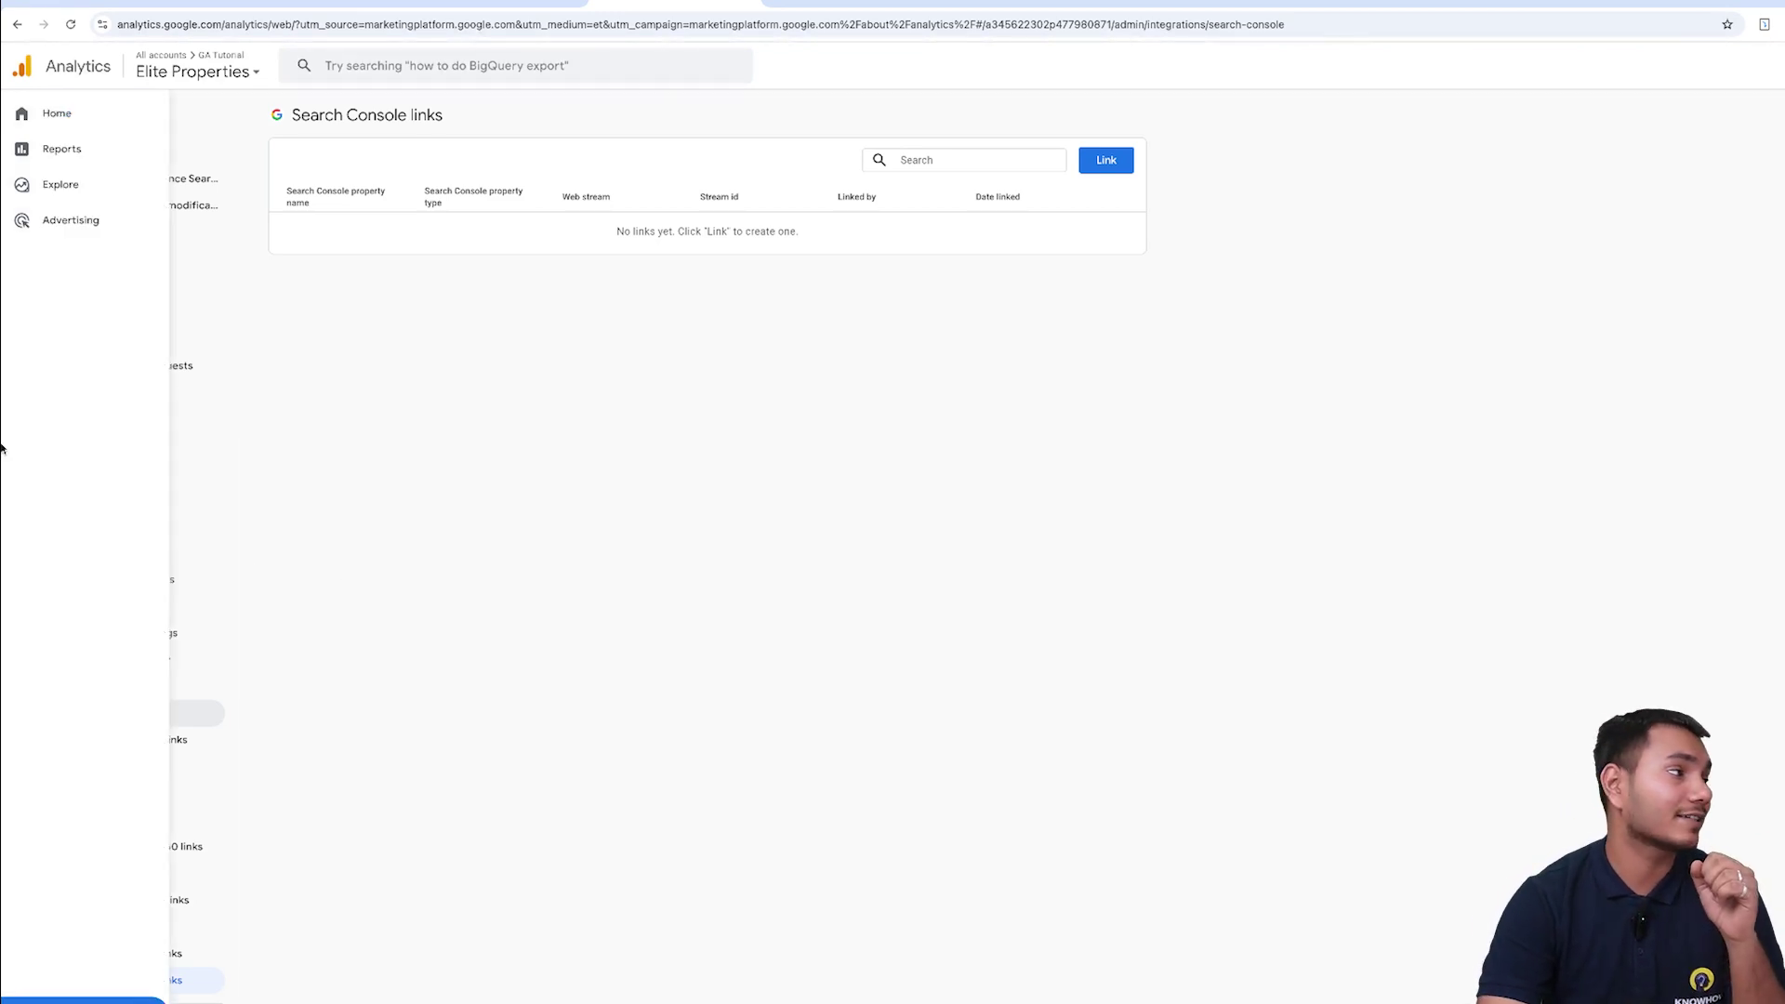